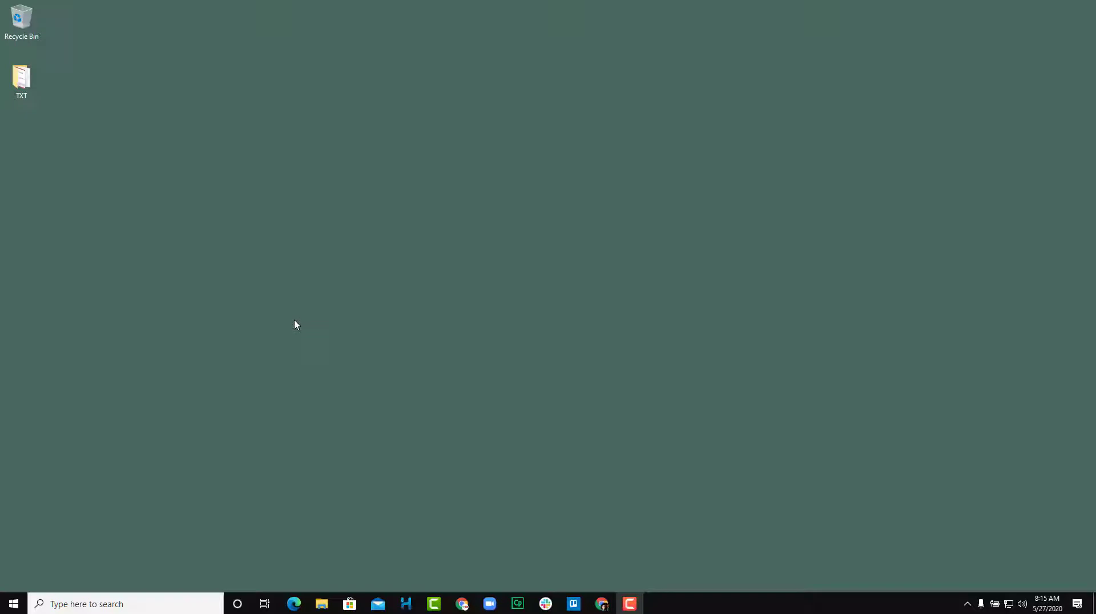
# Find and open the Photos app
pyautogui.click(101, 604)
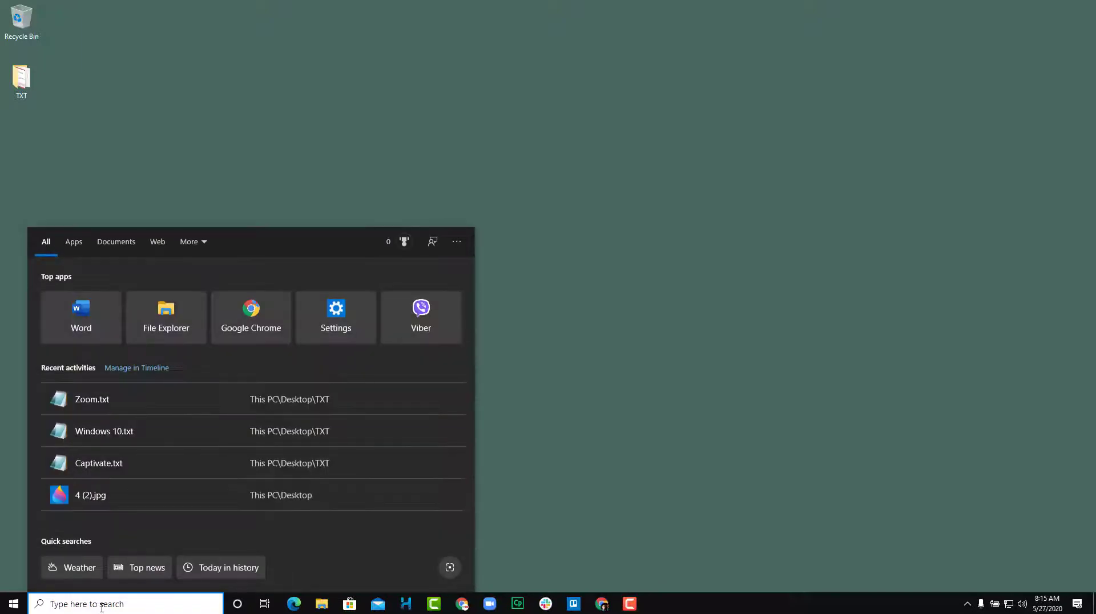
pyautogui.write('photos')
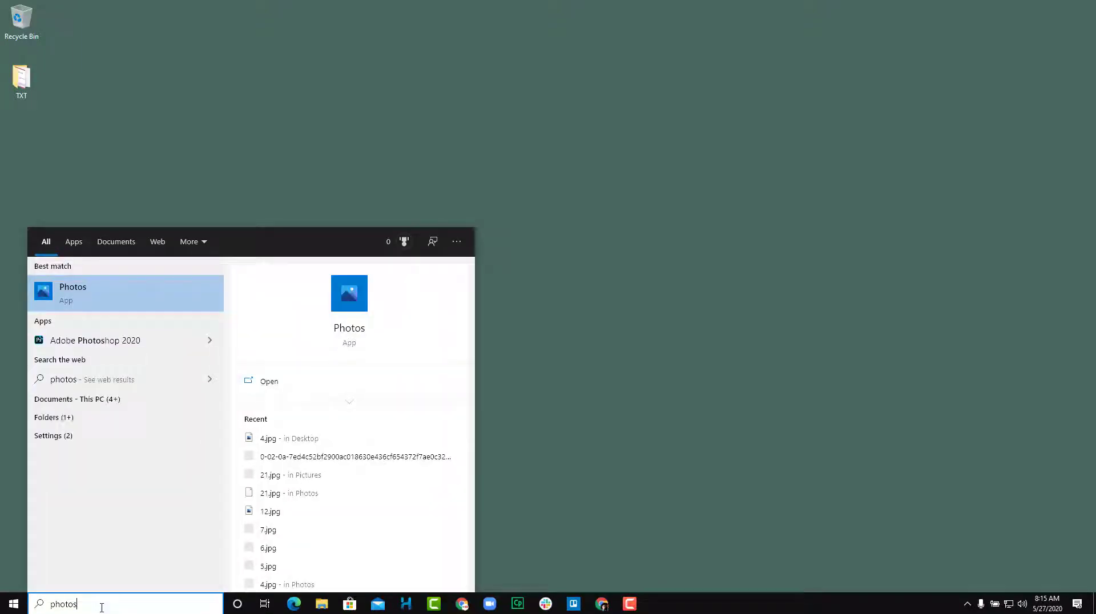
pyautogui.press('Return')
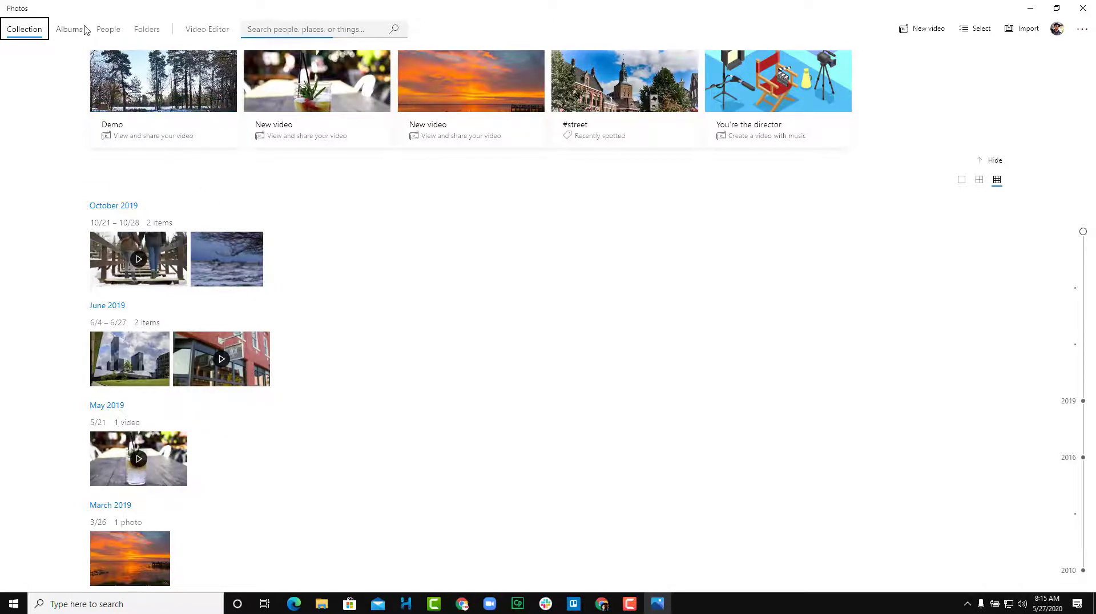
pyautogui.click(132, 31)
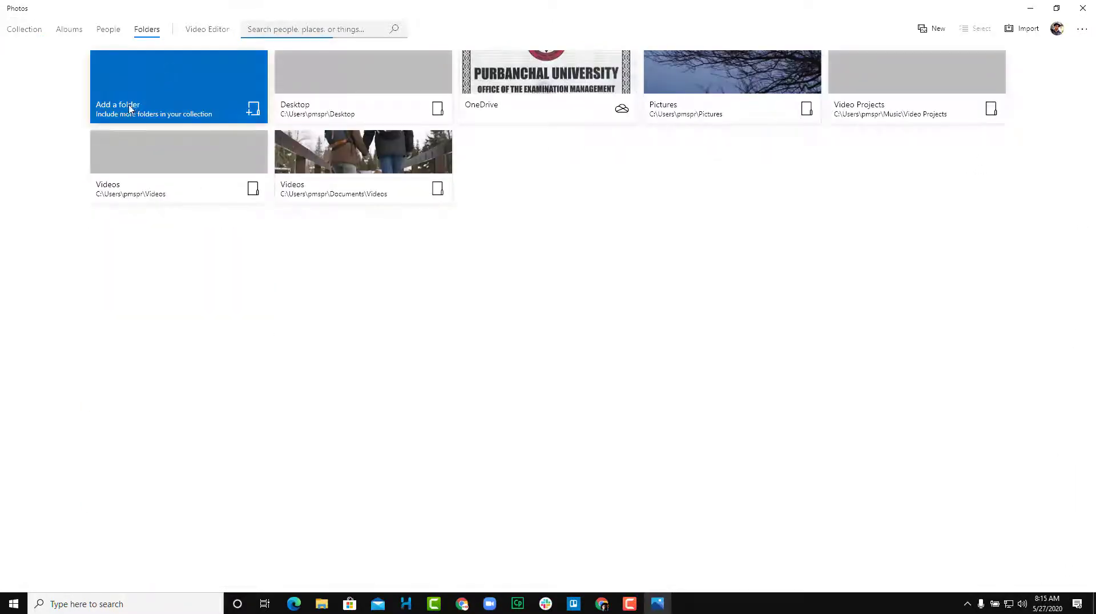
pyautogui.click(160, 118)
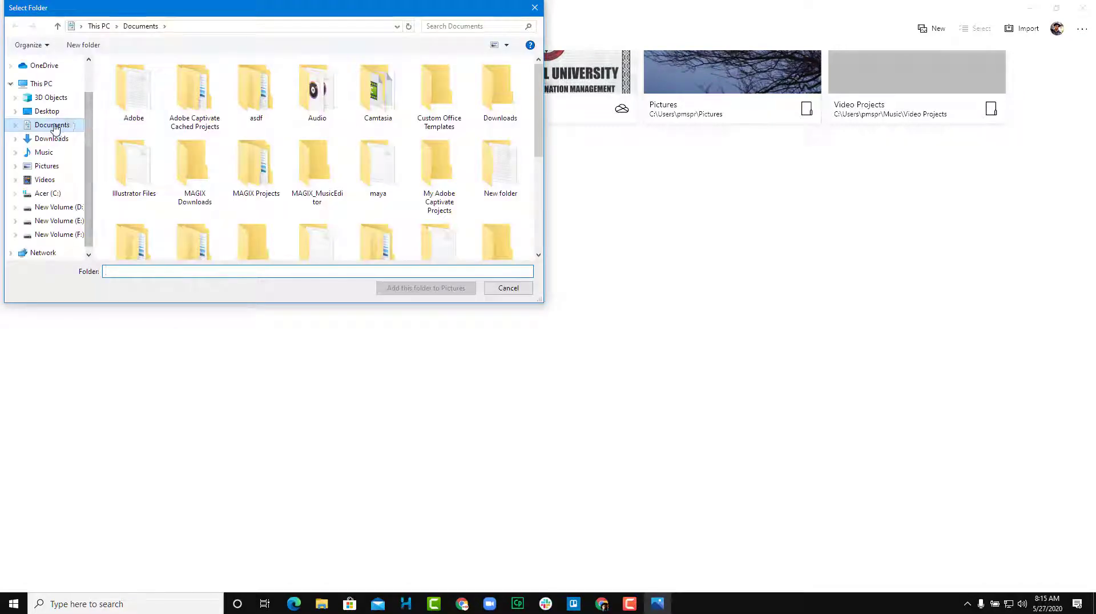
pyautogui.moveTo(537, 122); pyautogui.dragTo(525, 234)
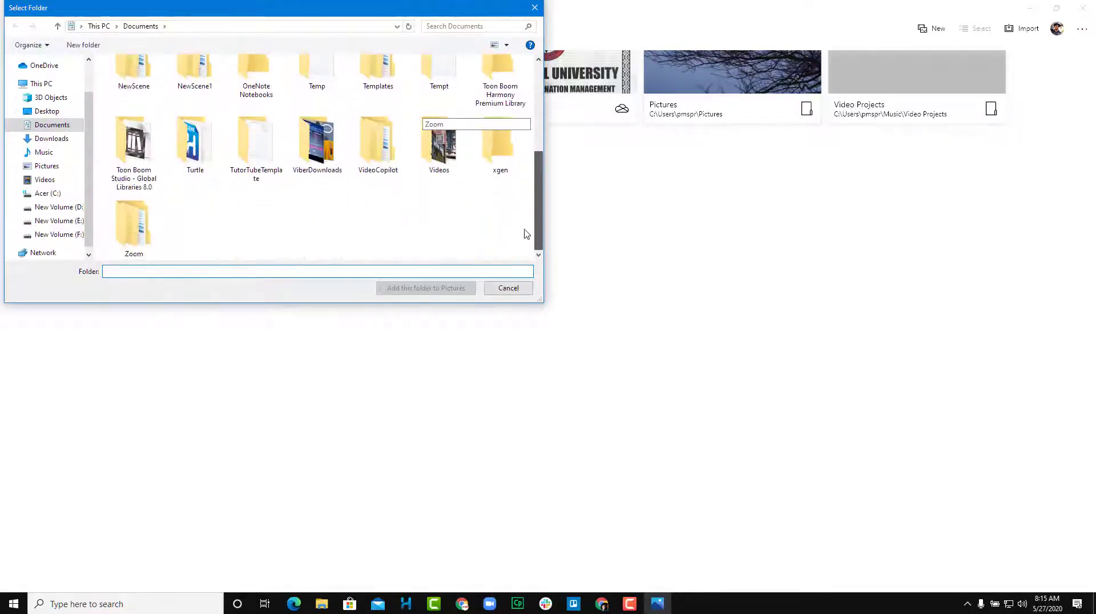
pyautogui.click(432, 144)
pyautogui.doubleClick(432, 145)
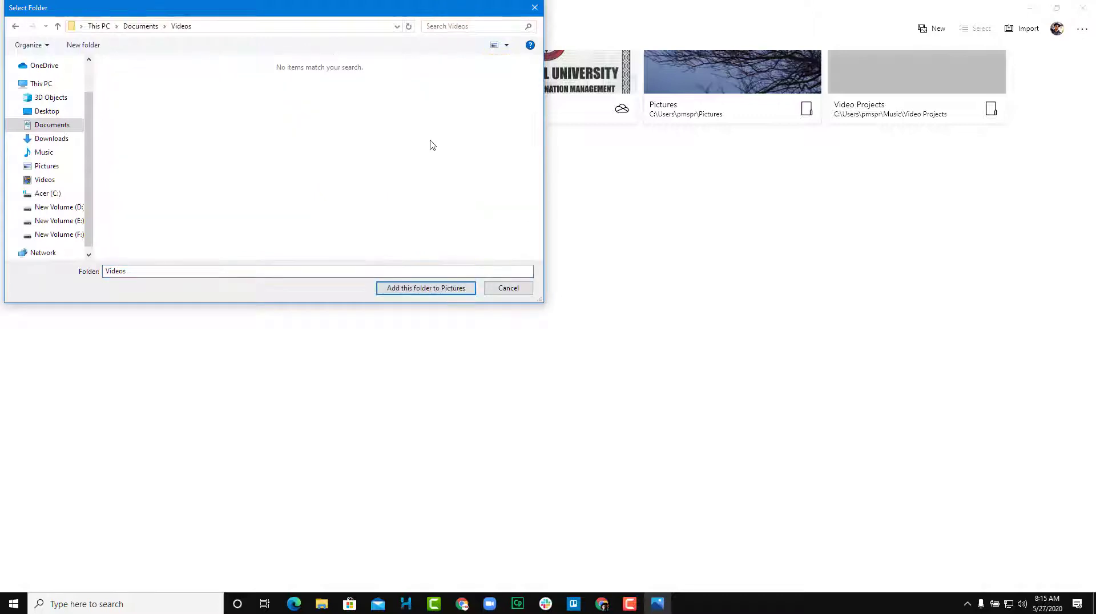
pyautogui.click(141, 27)
pyautogui.click(501, 291)
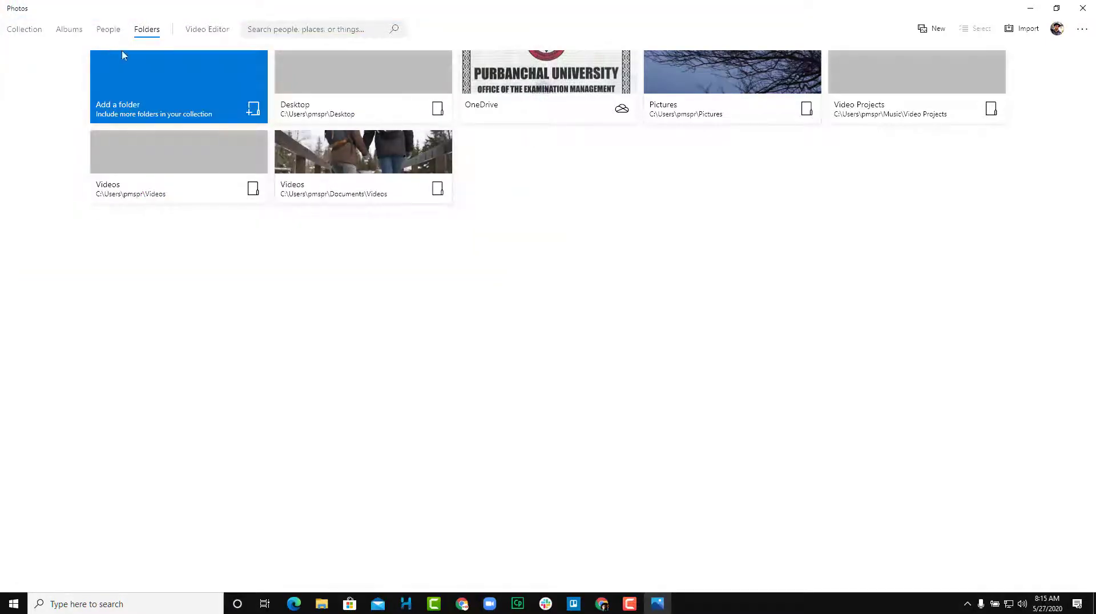
# Create a blank new video project from the photo collection and name it Test Video Edit
pyautogui.click(24, 29)
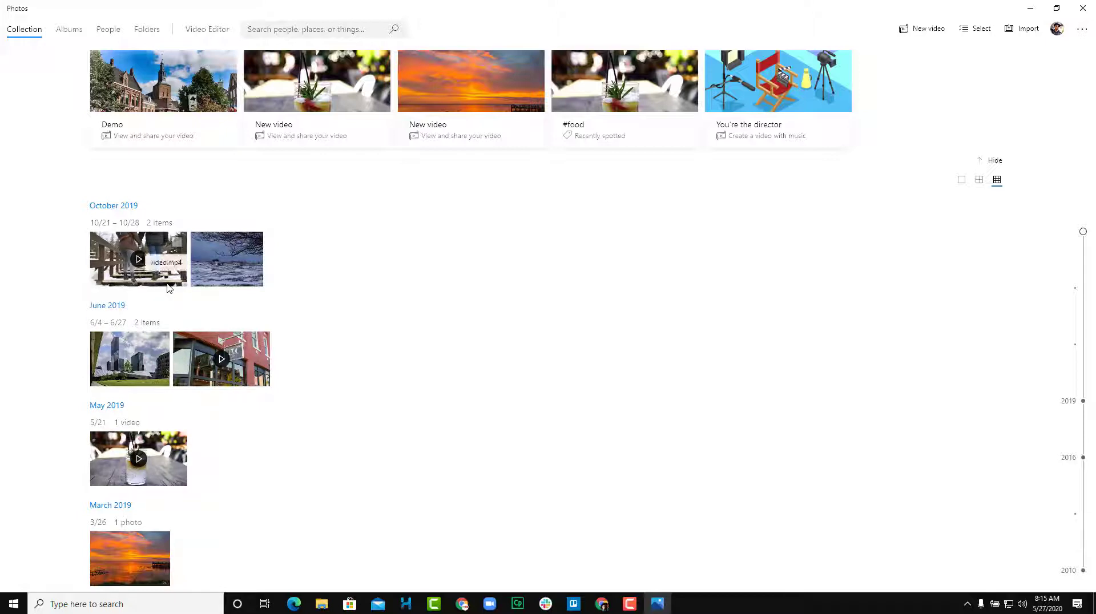
pyautogui.click(203, 32)
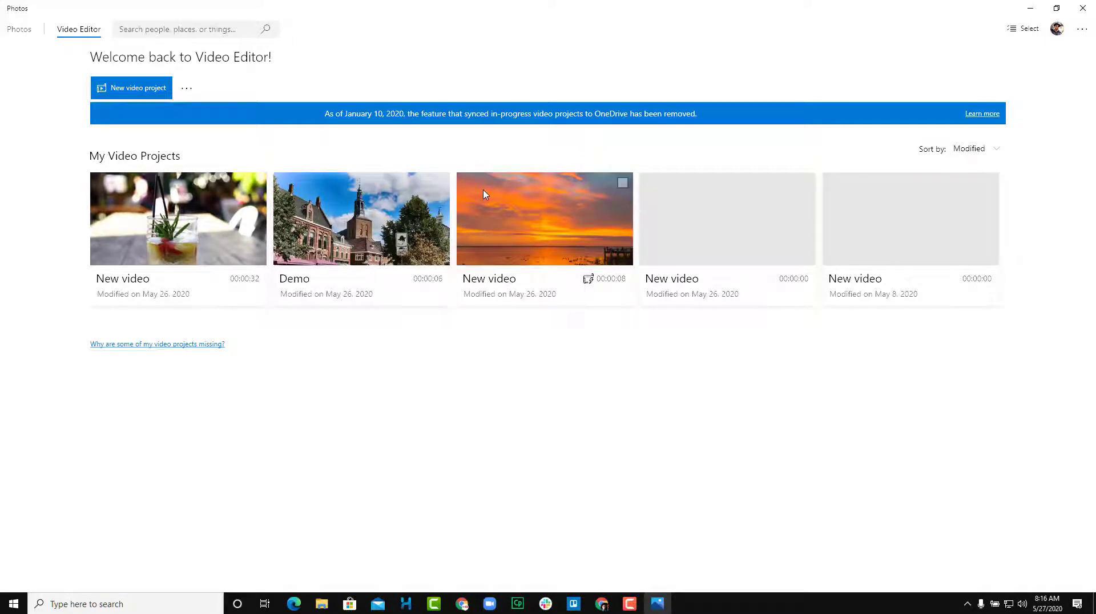
pyautogui.click(30, 36)
pyautogui.click(925, 33)
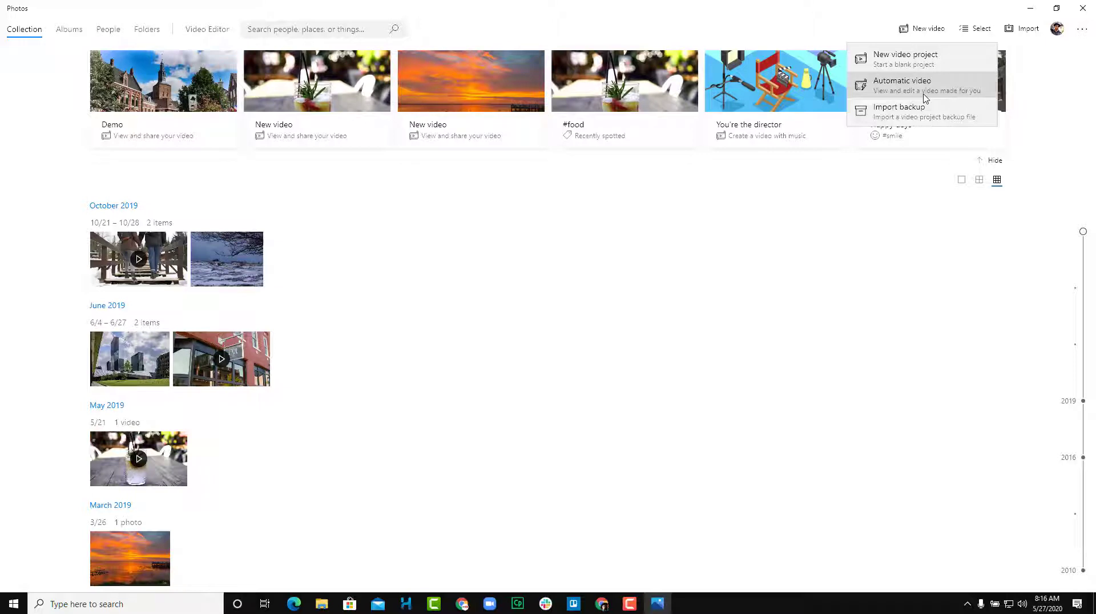
pyautogui.click(925, 57)
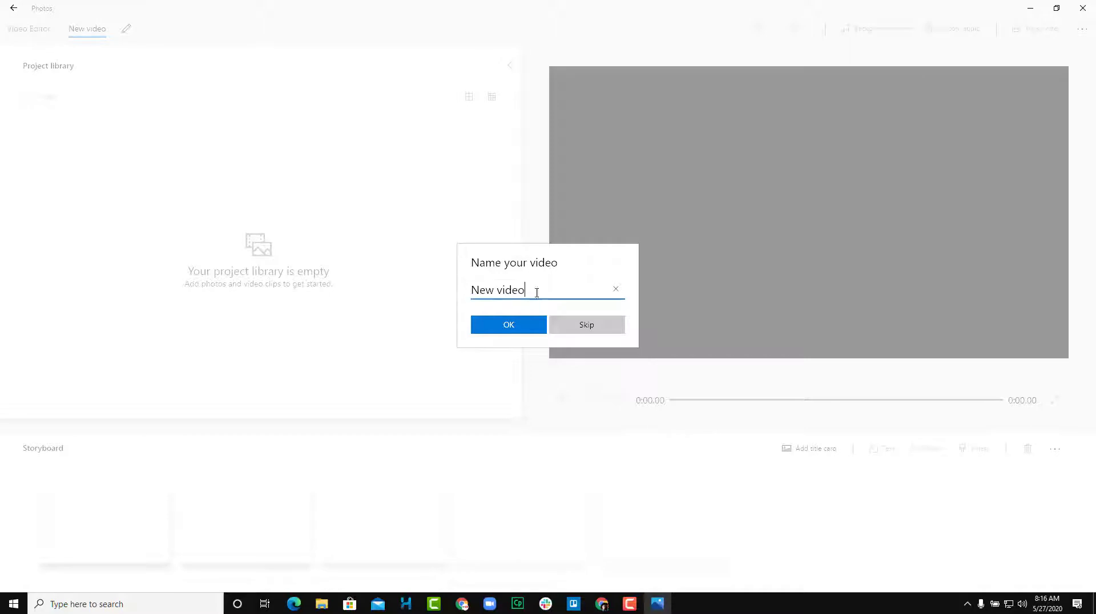
pyautogui.write('Test')
pyautogui.click(513, 325)
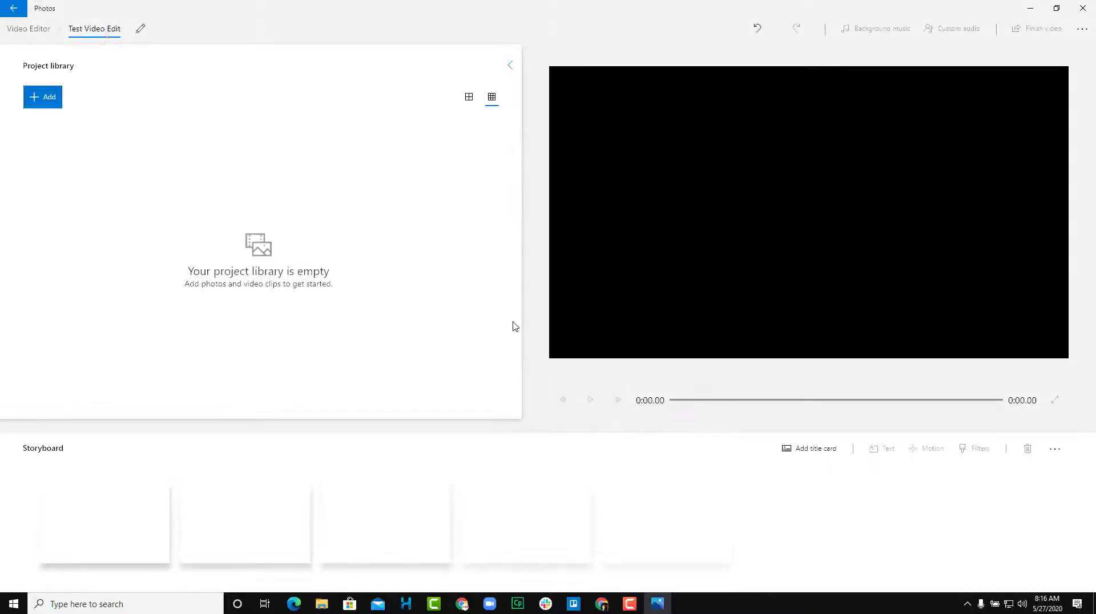
# Add the October, June and May 2019 video clips from the collection to the project library
pyautogui.click(47, 98)
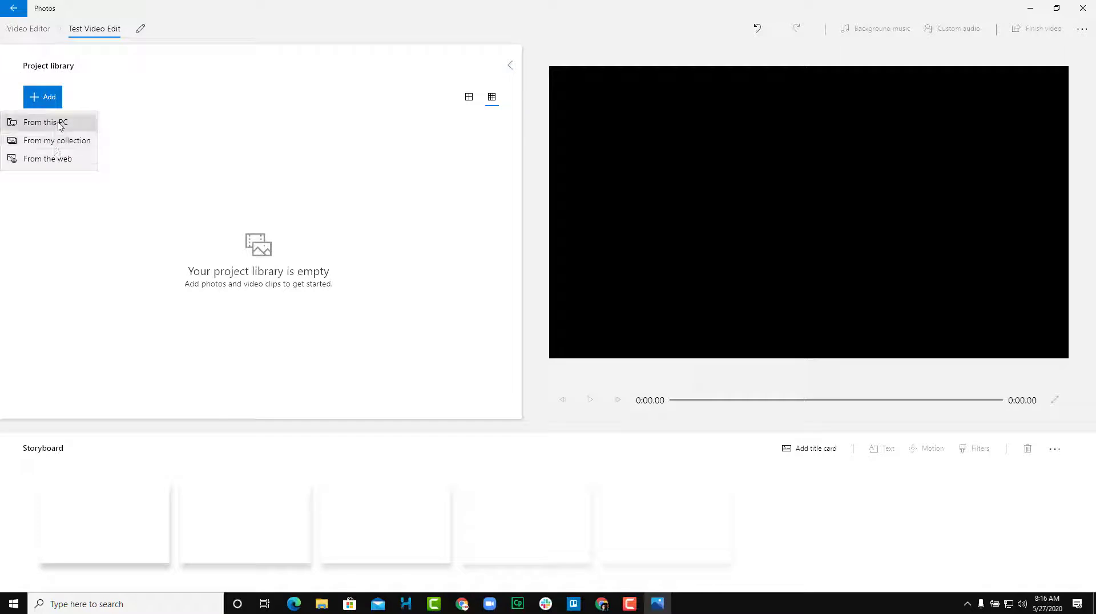
pyautogui.click(66, 142)
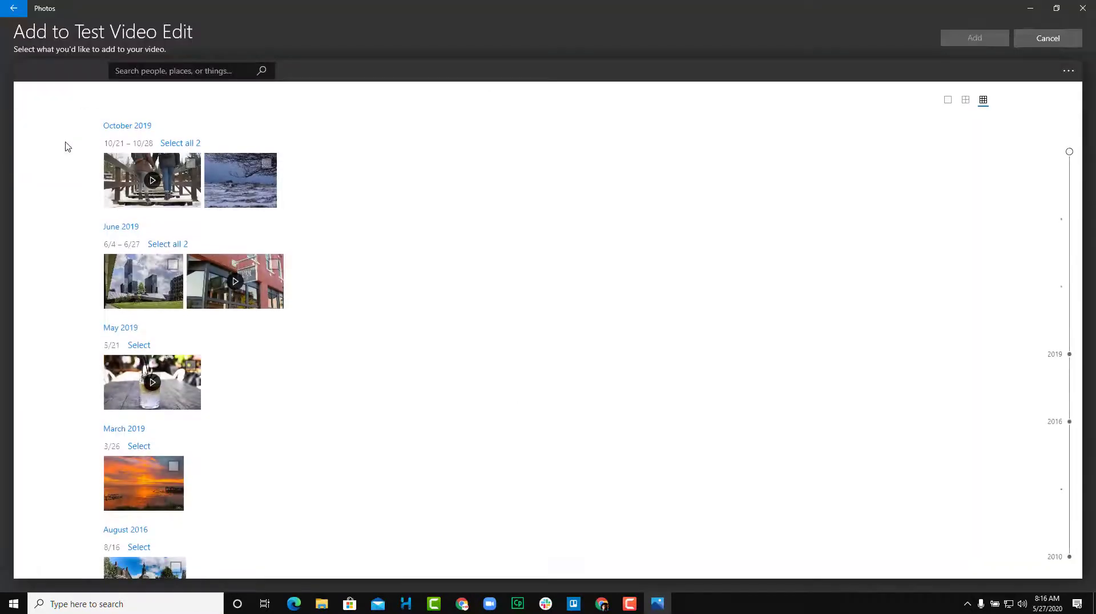
pyautogui.click(188, 191)
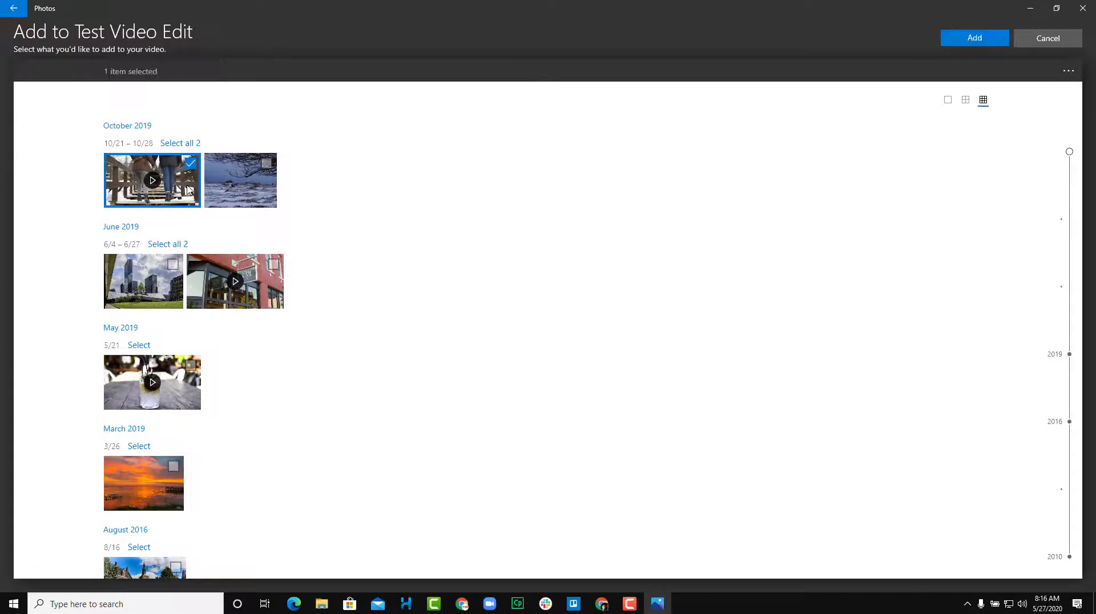
pyautogui.click(271, 292)
pyautogui.click(172, 379)
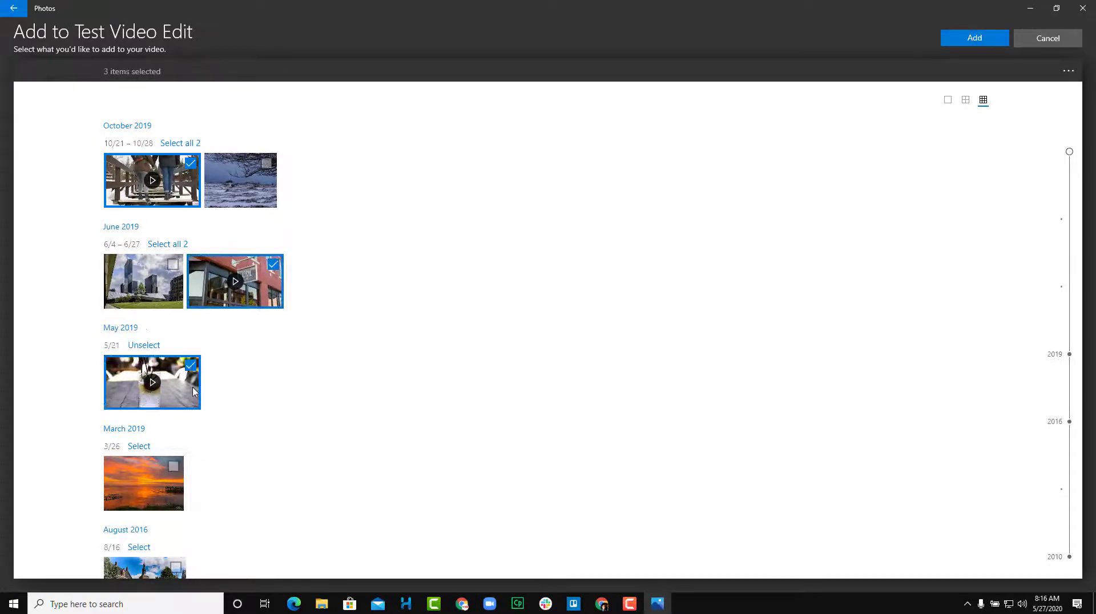
pyautogui.click(974, 39)
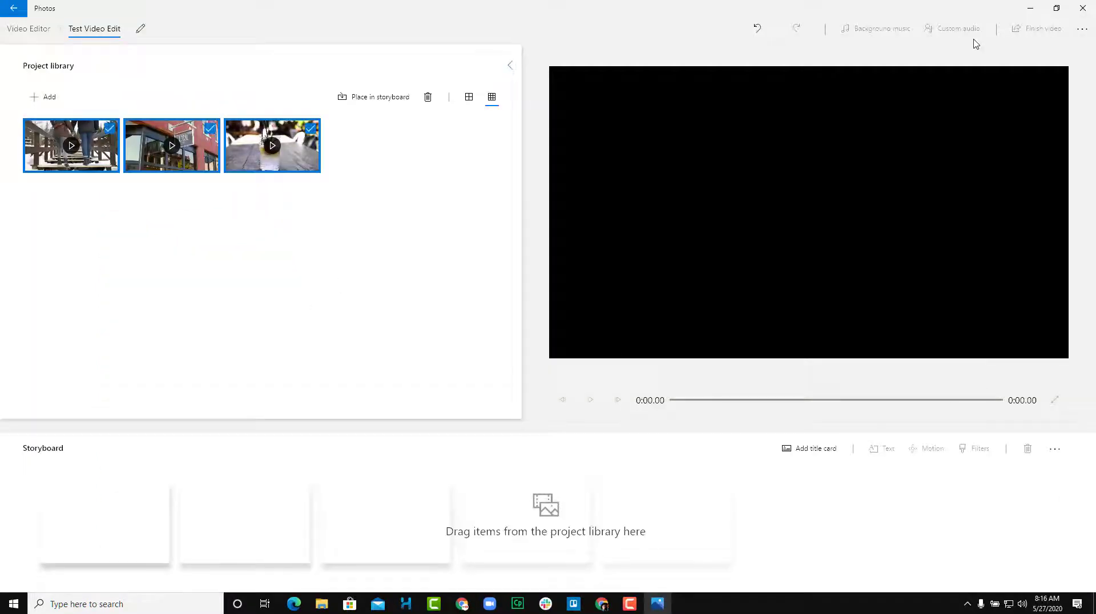
pyautogui.click(45, 97)
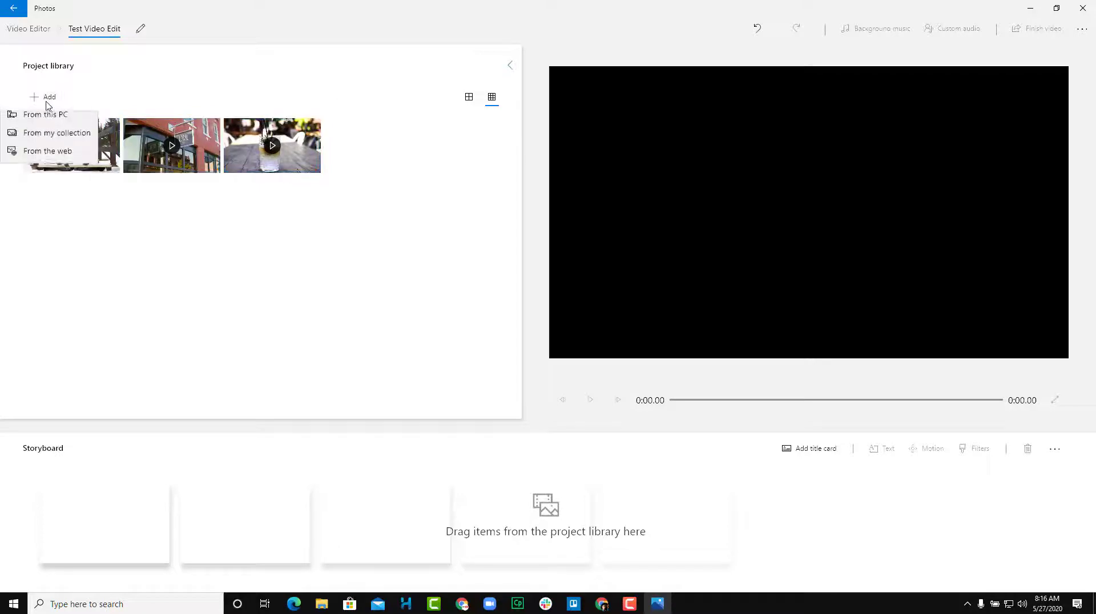
pyautogui.click(49, 123)
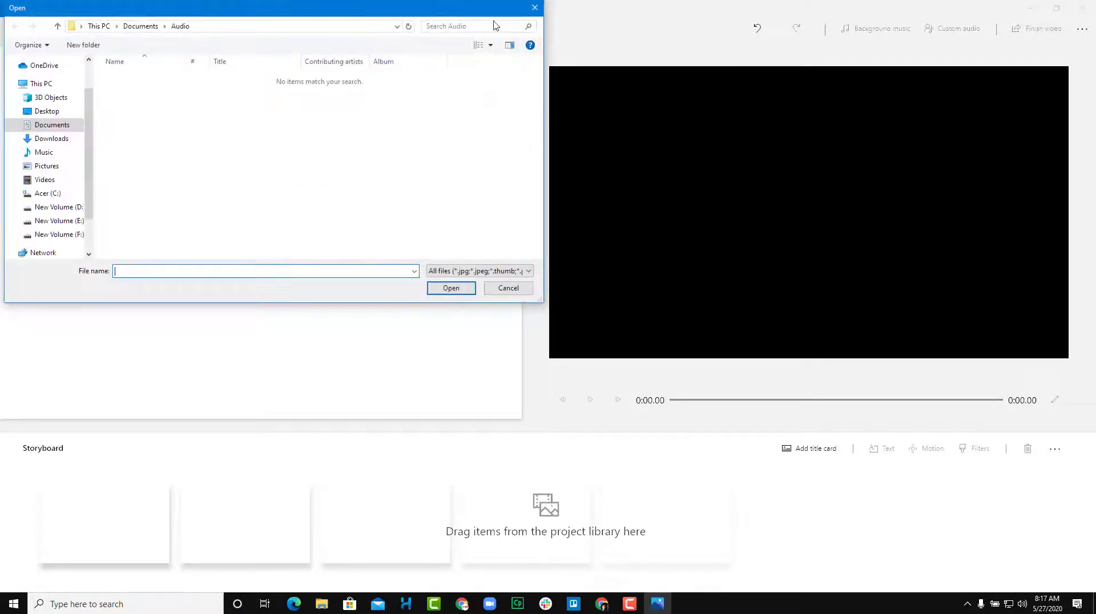
pyautogui.click(532, 8)
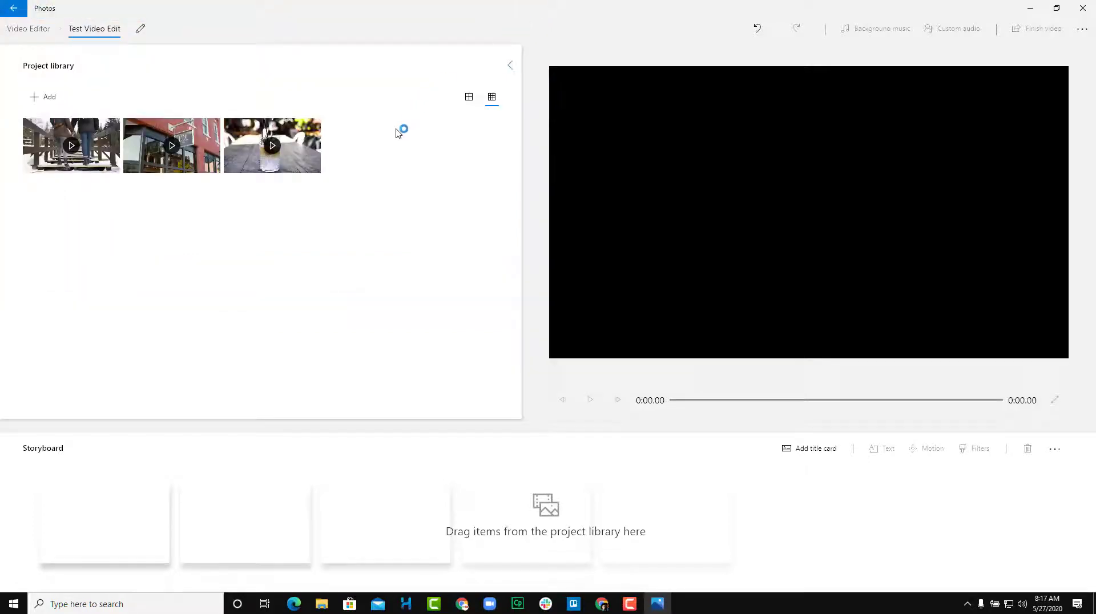
# Show the clips in the project library as larger thumbnails
pyautogui.click(470, 100)
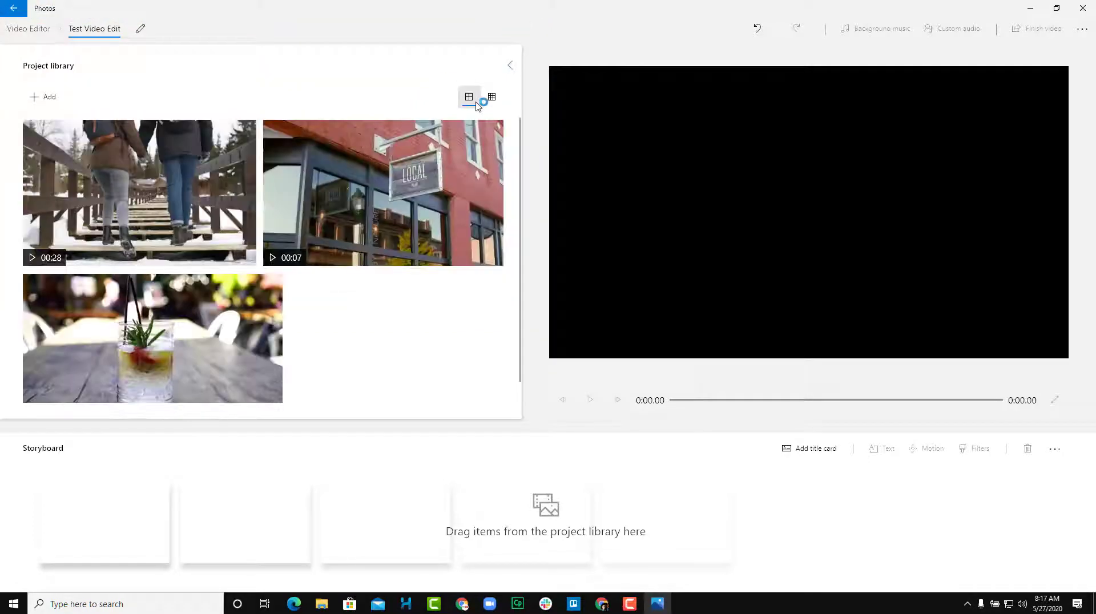
pyautogui.click(490, 98)
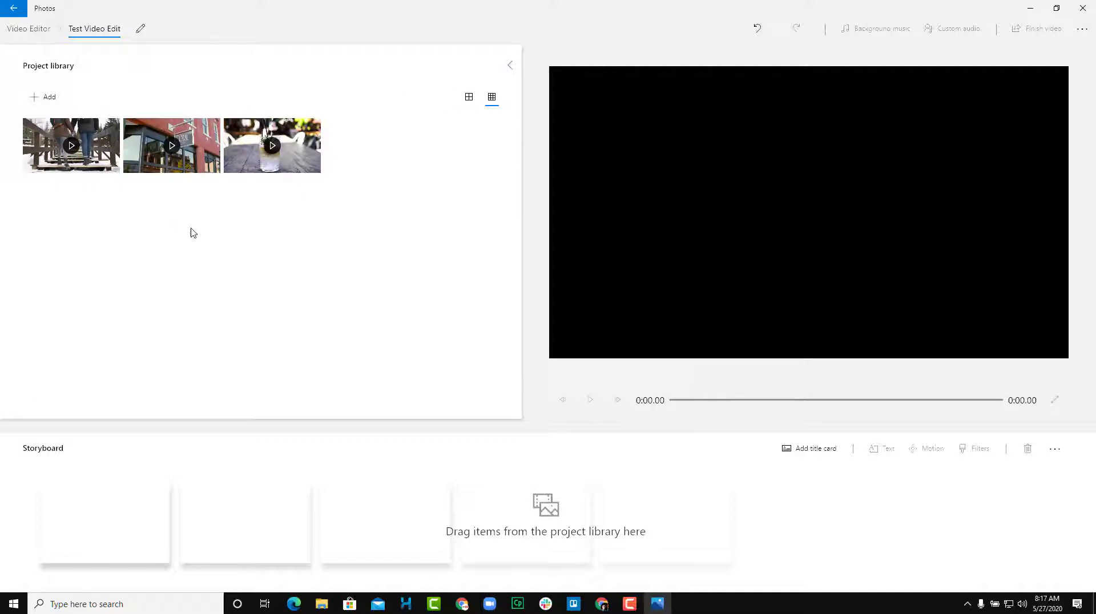
pyautogui.click(468, 98)
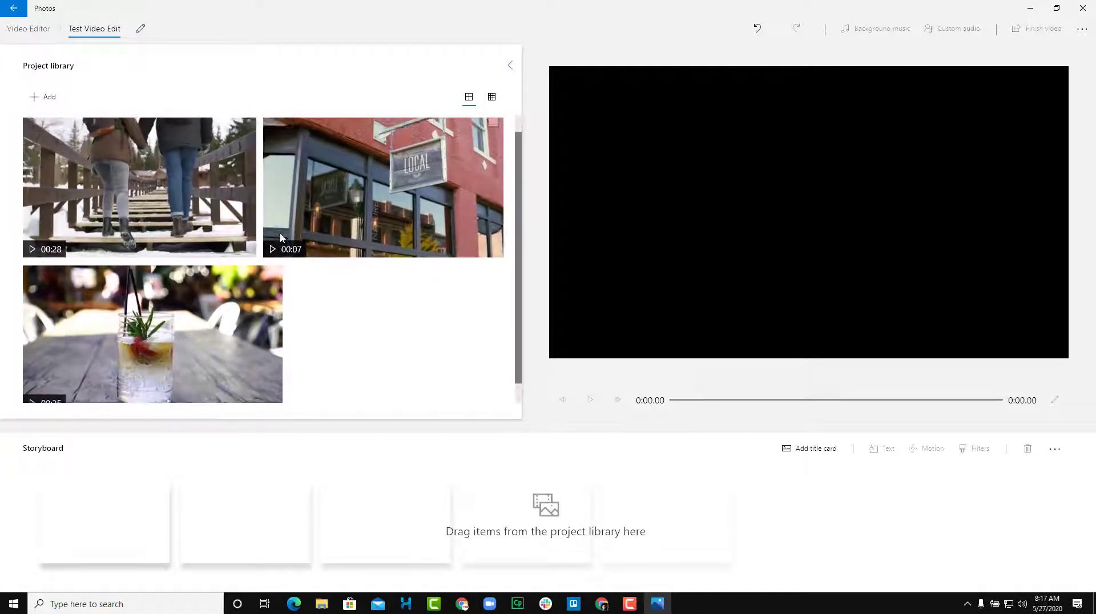
pyautogui.scroll(1, 282, 237)
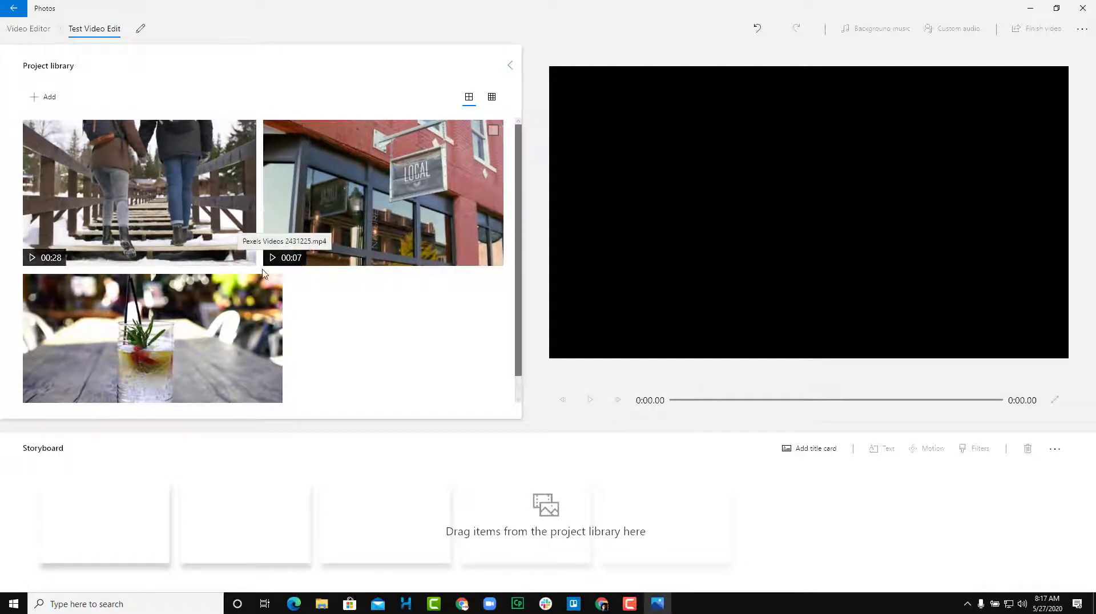
pyautogui.scroll(-1, 64, 414)
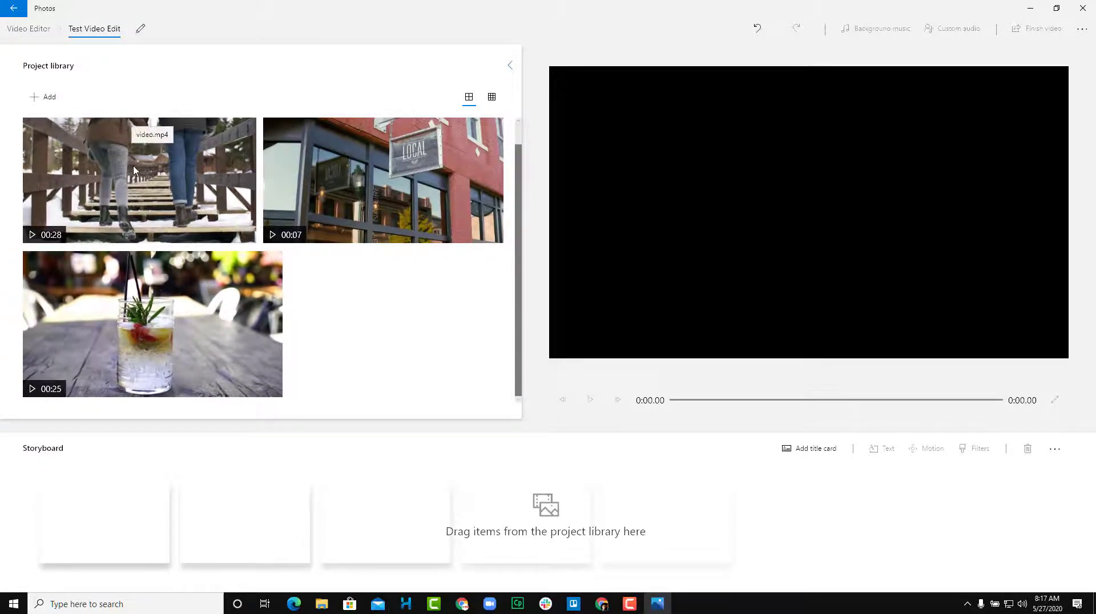
# Place the clip of the couple on the snowy steps first in the storyboard, trim its end to leave 3 seconds, and preview it
pyautogui.moveTo(135, 170); pyautogui.dragTo(118, 542)
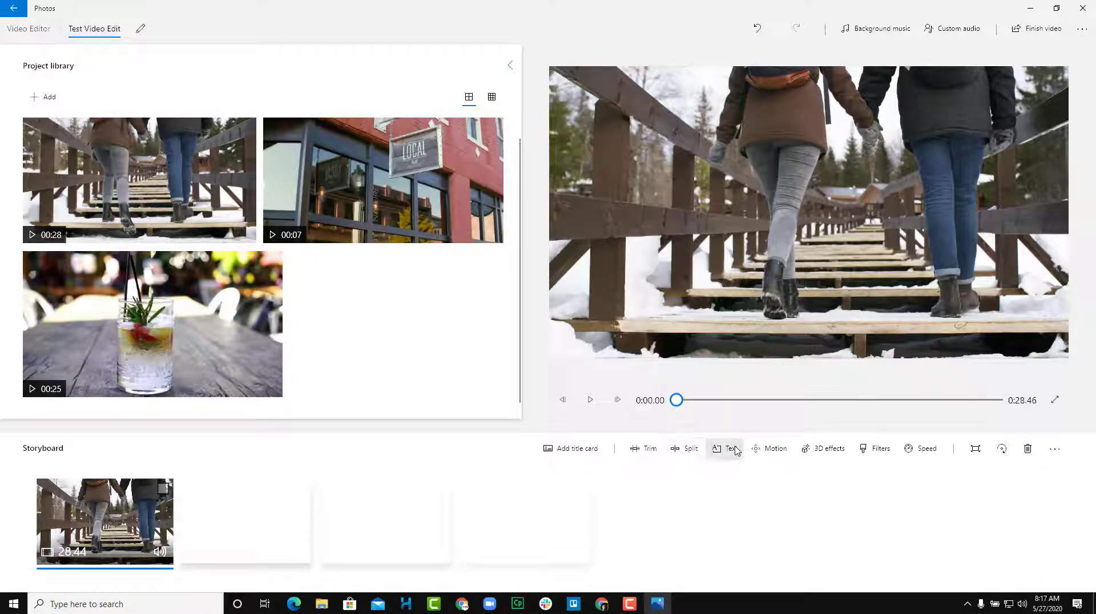
pyautogui.click(645, 453)
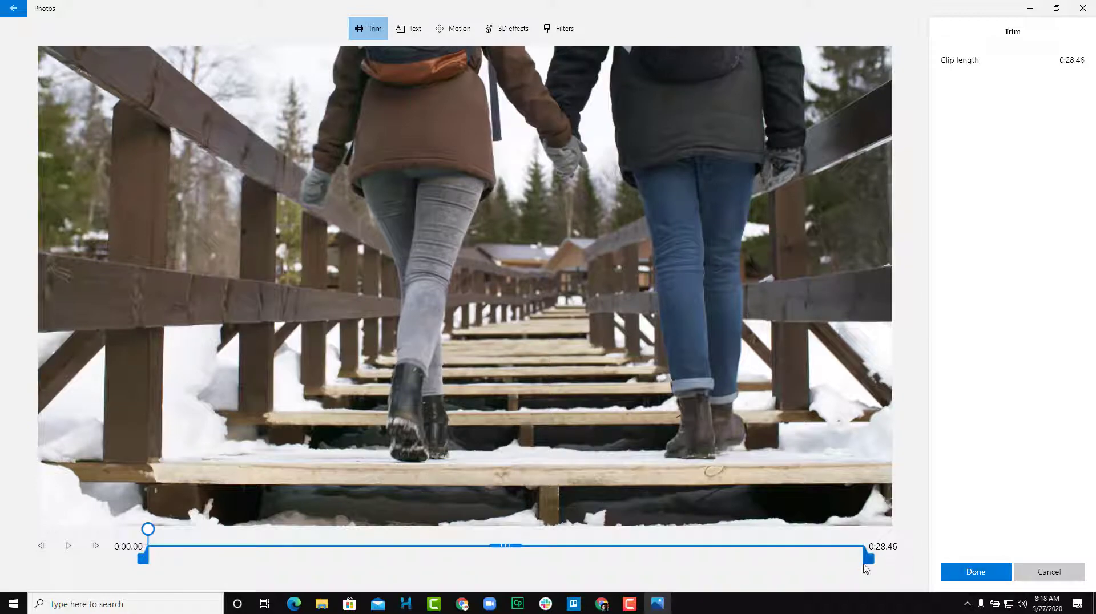
pyautogui.moveTo(865, 569); pyautogui.dragTo(230, 565)
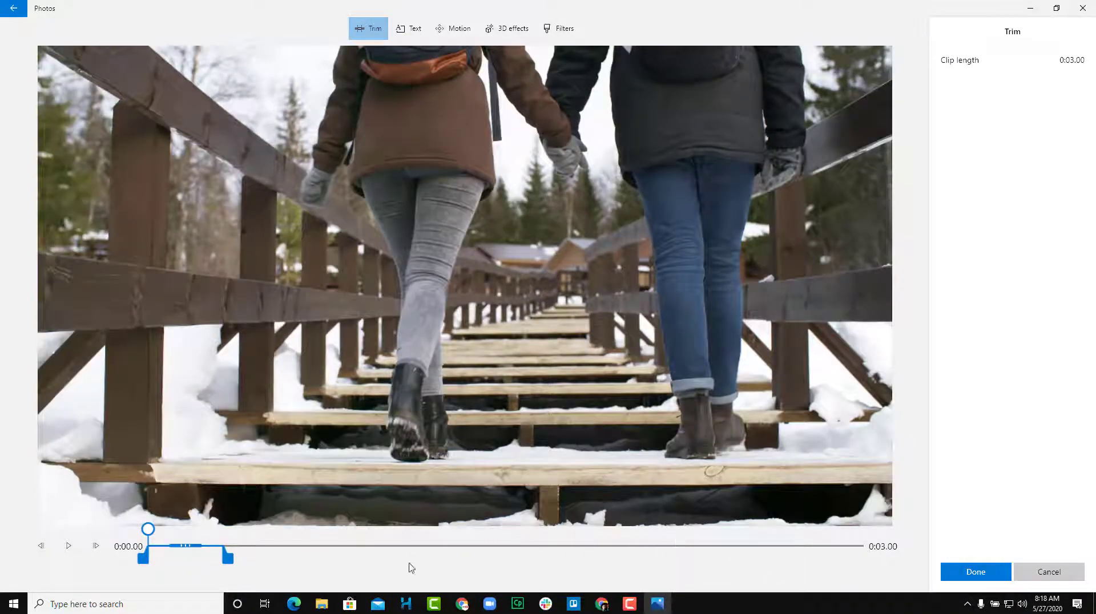
pyautogui.click(982, 573)
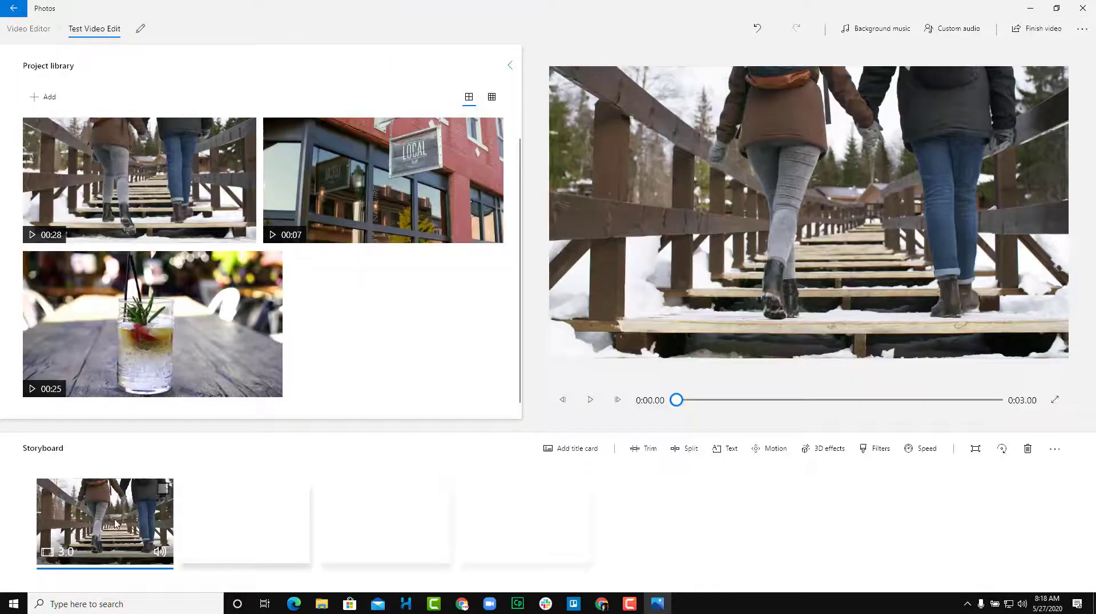
pyautogui.click(590, 401)
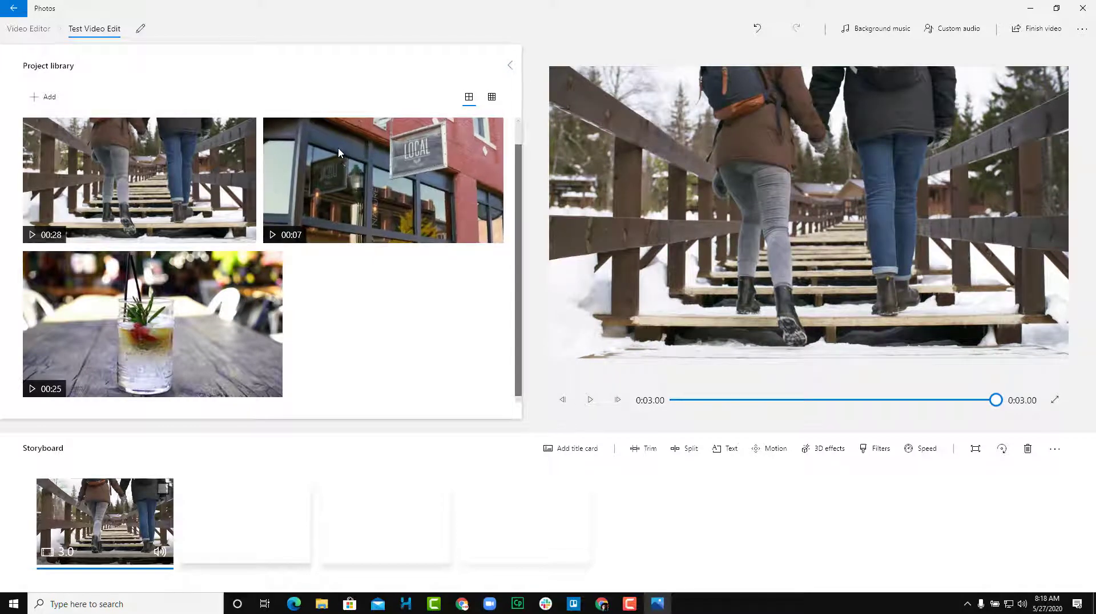
# Place the LOCAL sign clip second in the storyboard and trim its end to leave about 2.93 seconds
pyautogui.moveTo(367, 182); pyautogui.dragTo(265, 526)
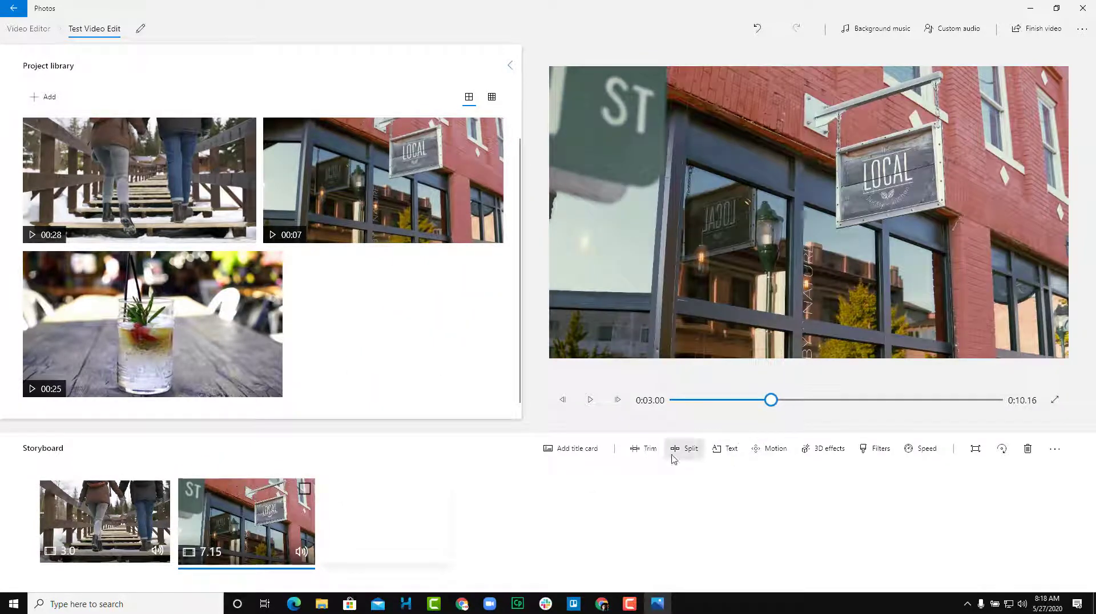
pyautogui.click(647, 449)
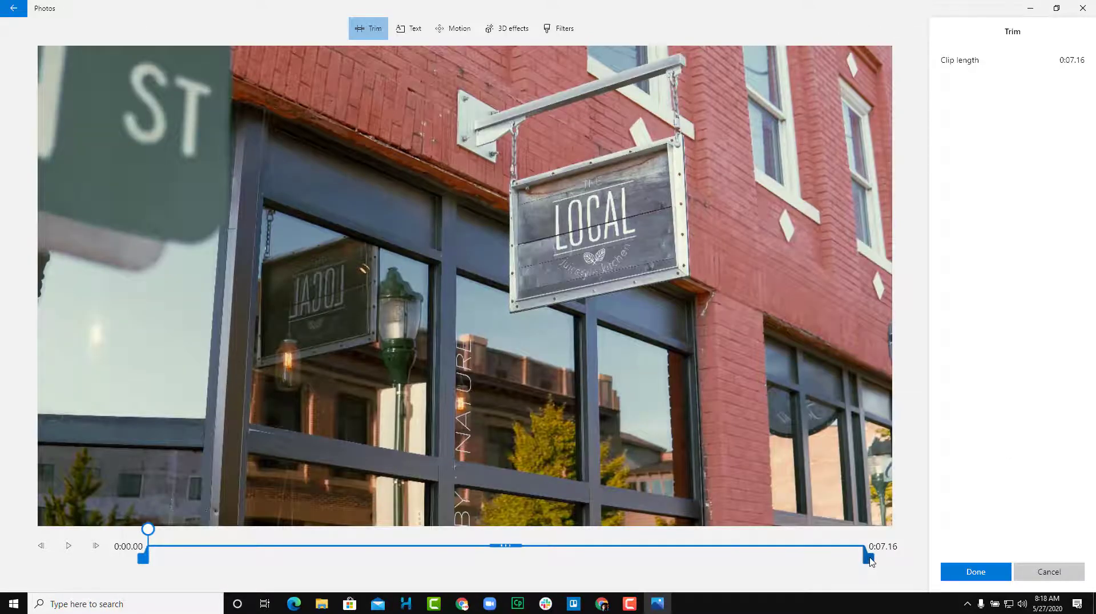
pyautogui.moveTo(868, 558); pyautogui.dragTo(447, 582)
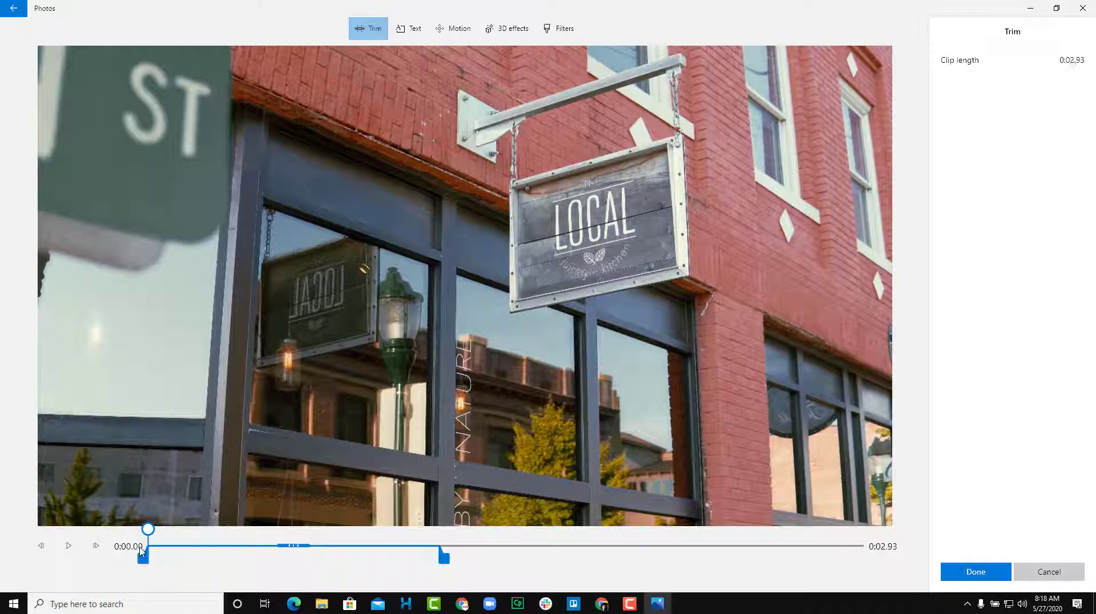
pyautogui.click(976, 573)
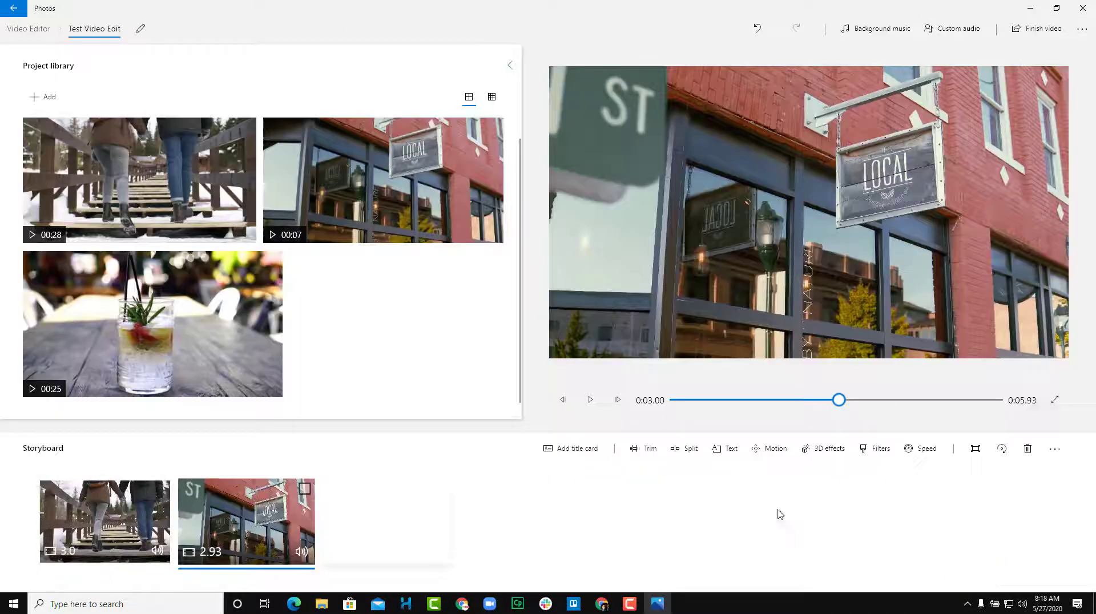
# Place the drink glass clip third in the storyboard and trim it to about 2.87 seconds, starting about 5.7 seconds into the footage
pyautogui.moveTo(262, 329); pyautogui.dragTo(416, 510)
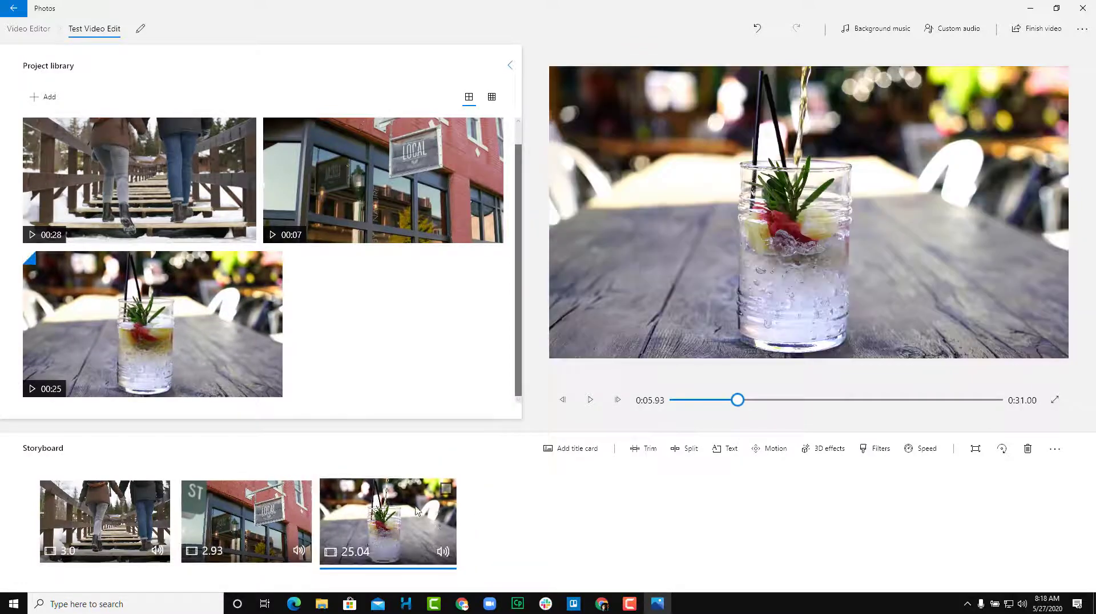
pyautogui.click(638, 451)
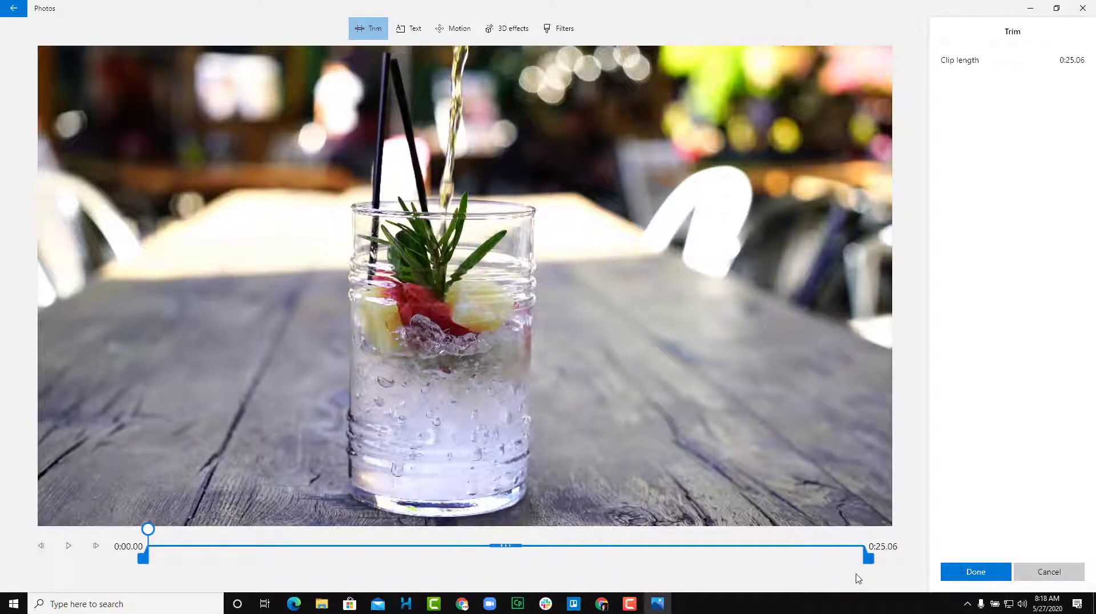
pyautogui.moveTo(870, 567); pyautogui.dragTo(236, 580)
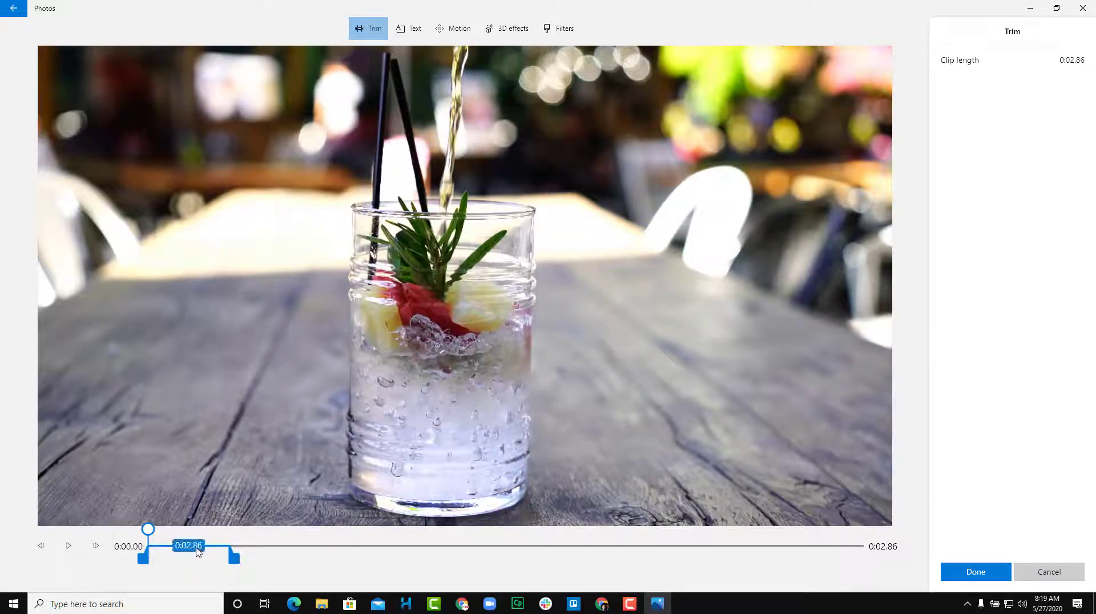
pyautogui.moveTo(197, 551); pyautogui.dragTo(331, 555)
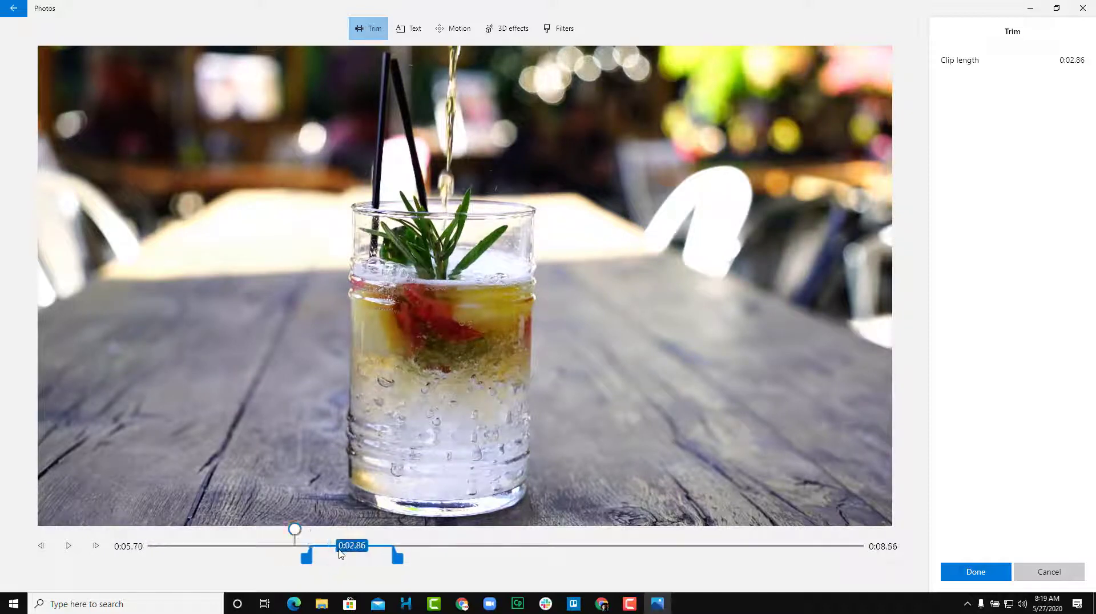
pyautogui.click(949, 574)
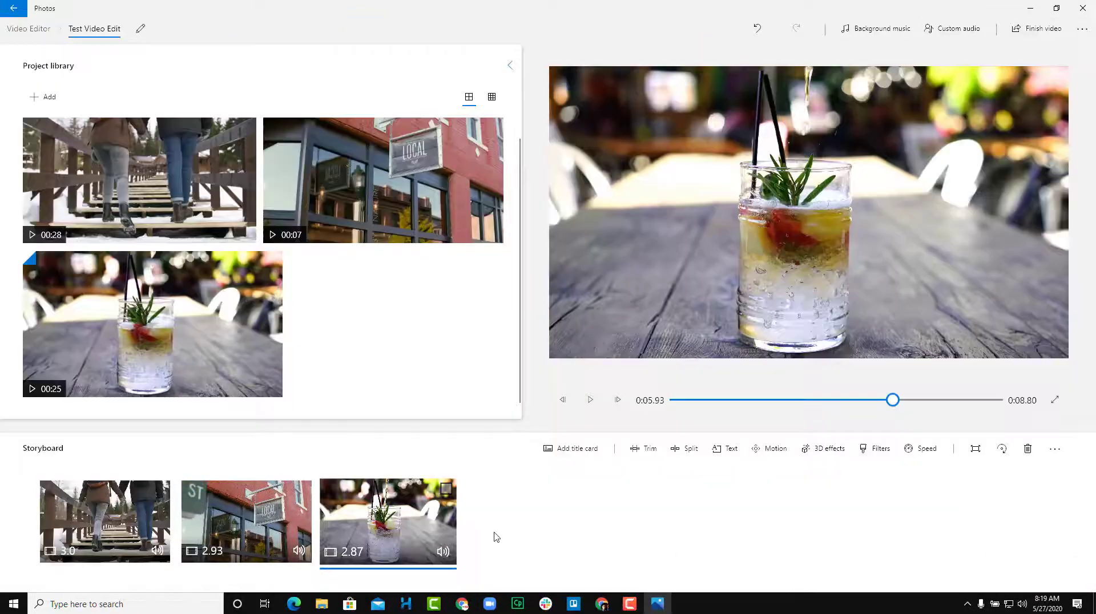
# Play the storyboard from the first clip through to the end to review the three trimmed clips
pyautogui.click(95, 484)
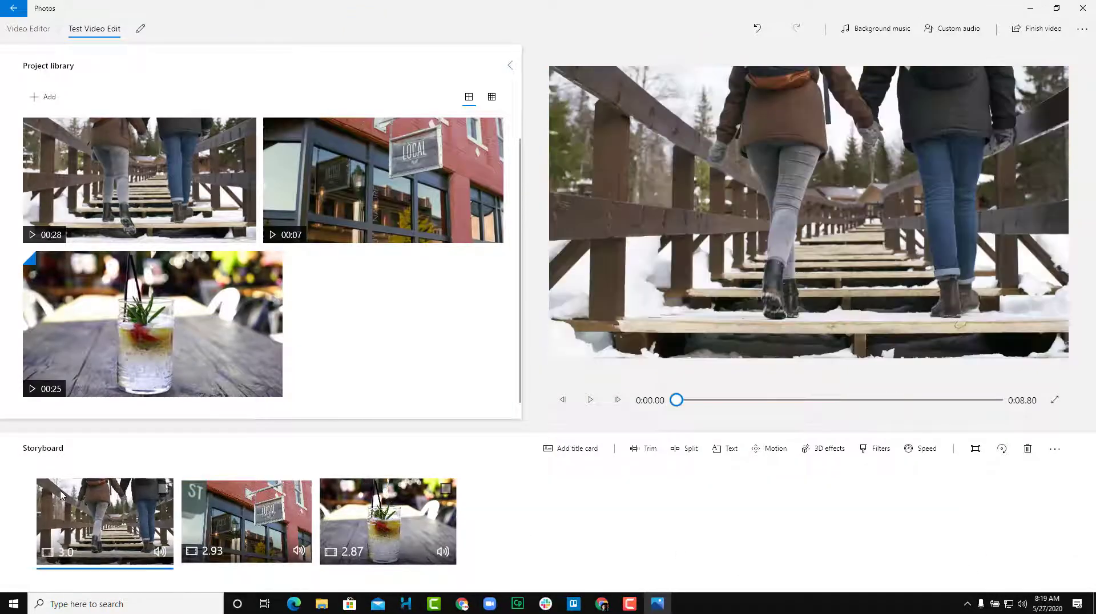
pyautogui.click(591, 400)
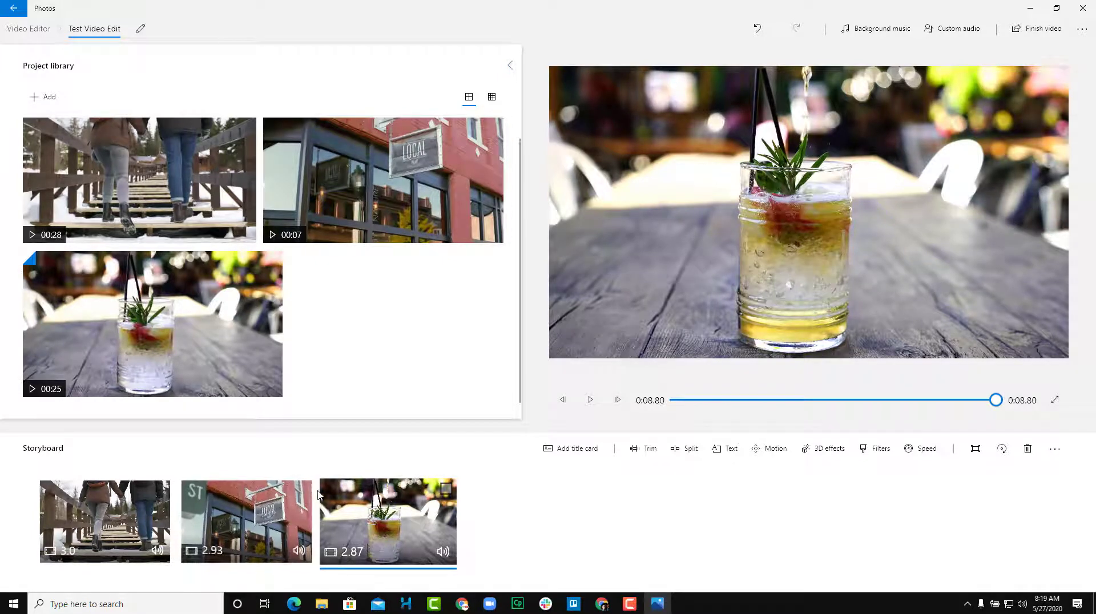
# Add a title card before the snowy steps clip and set its duration to 2 seconds
pyautogui.click(105, 514)
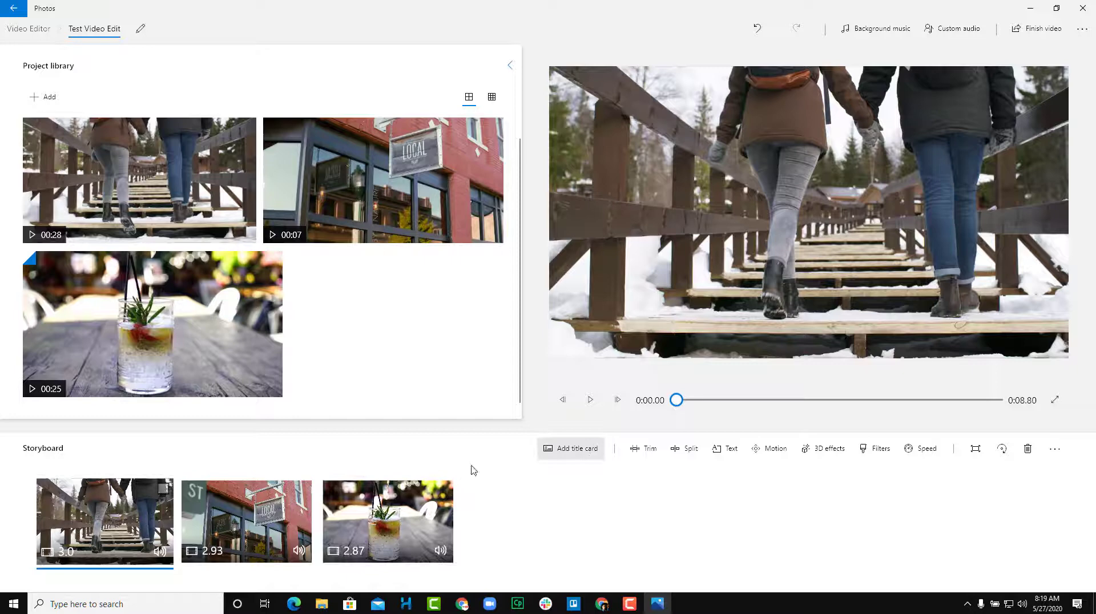
pyautogui.click(569, 449)
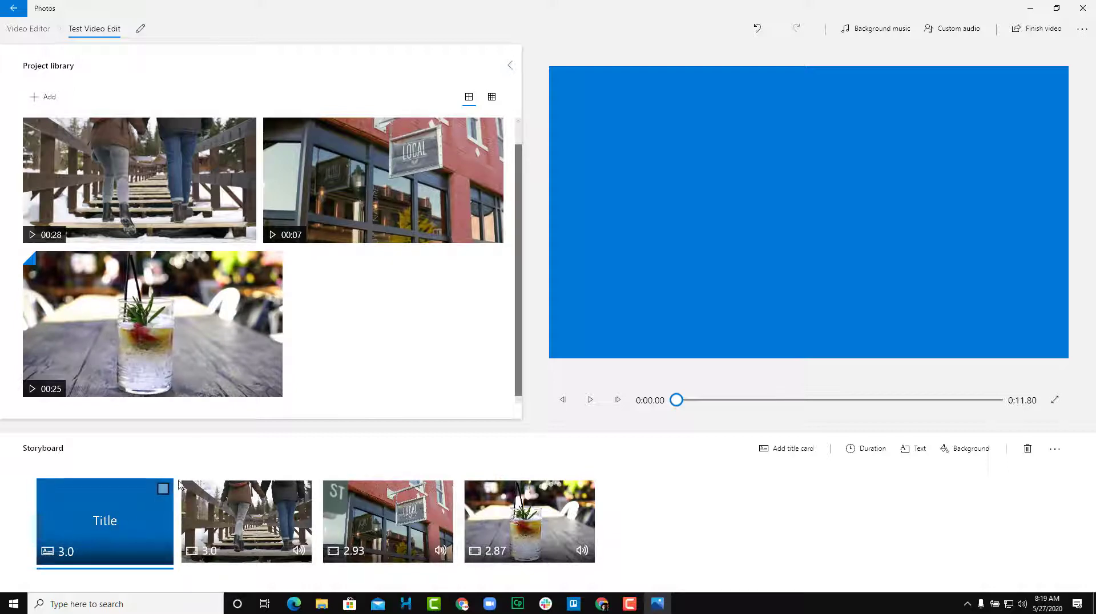
pyautogui.click(163, 490)
pyautogui.rightClick(105, 522)
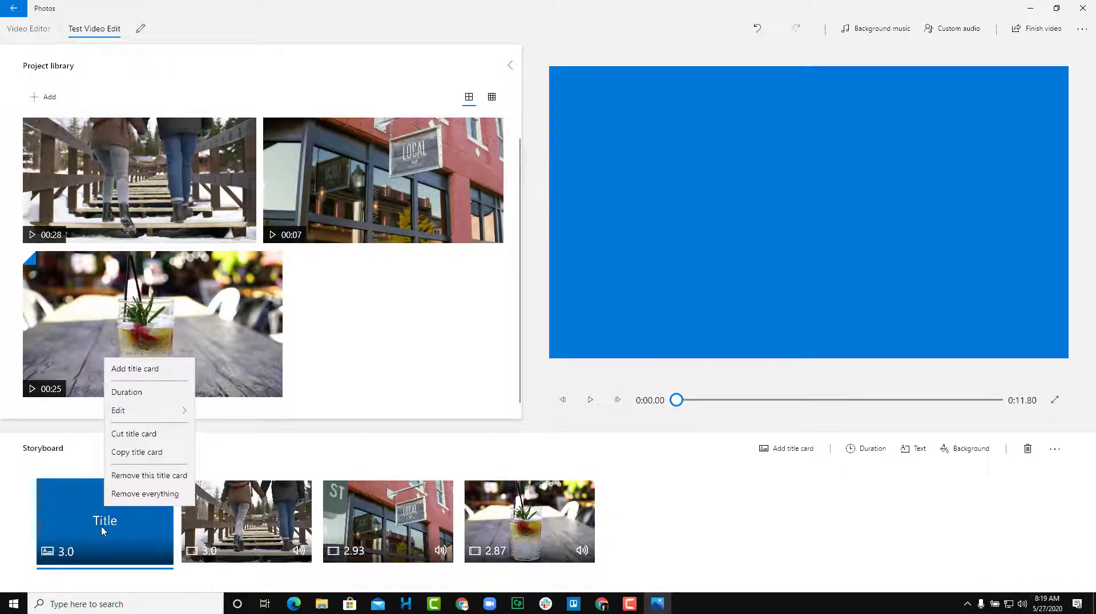
pyautogui.click(104, 531)
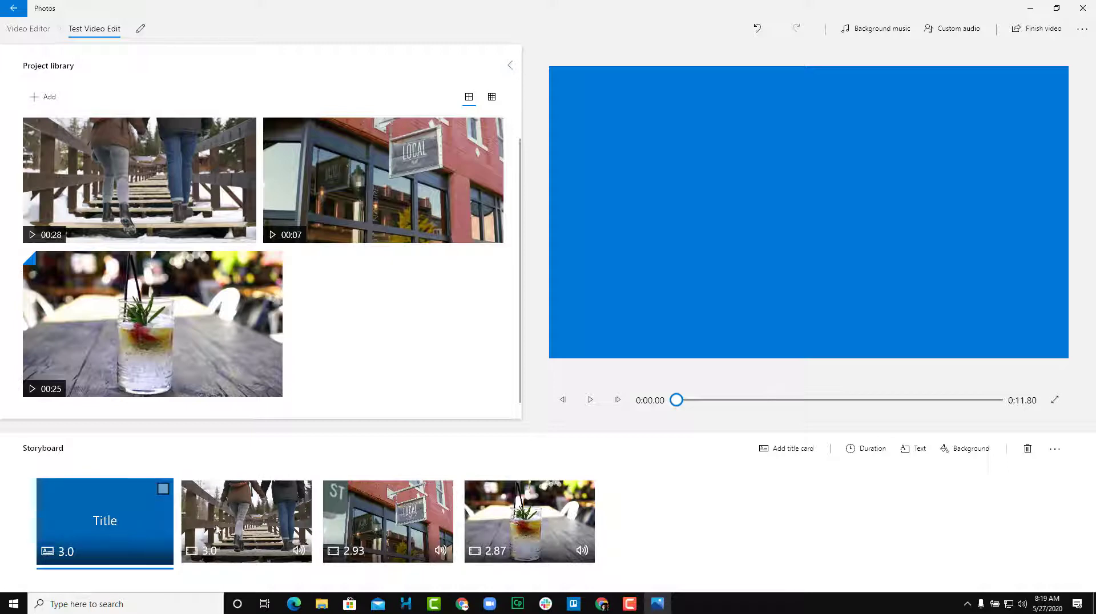
pyautogui.click(885, 456)
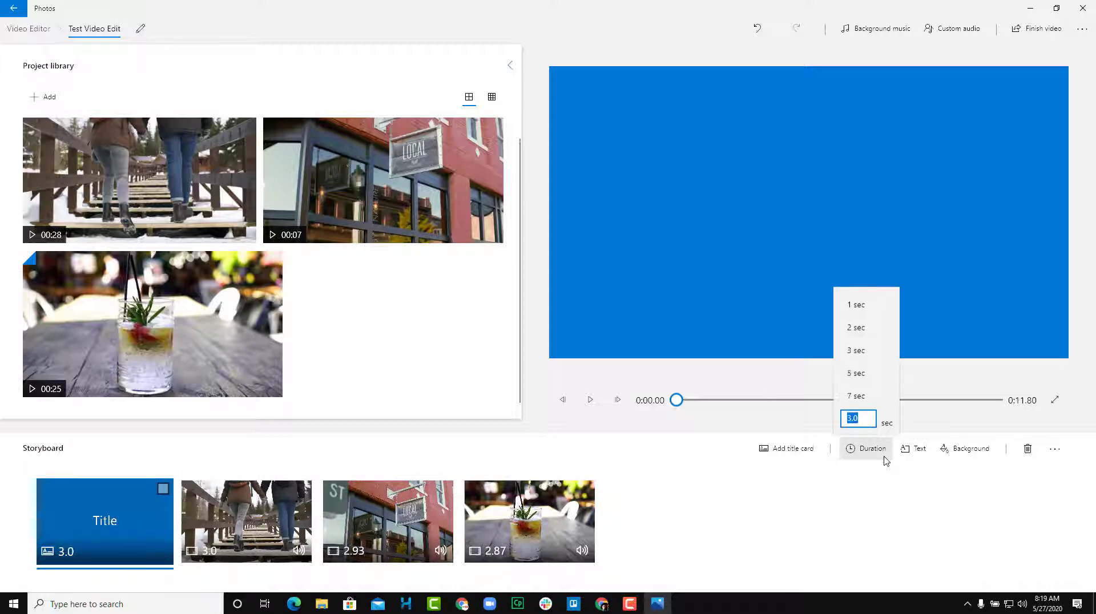
pyautogui.click(858, 328)
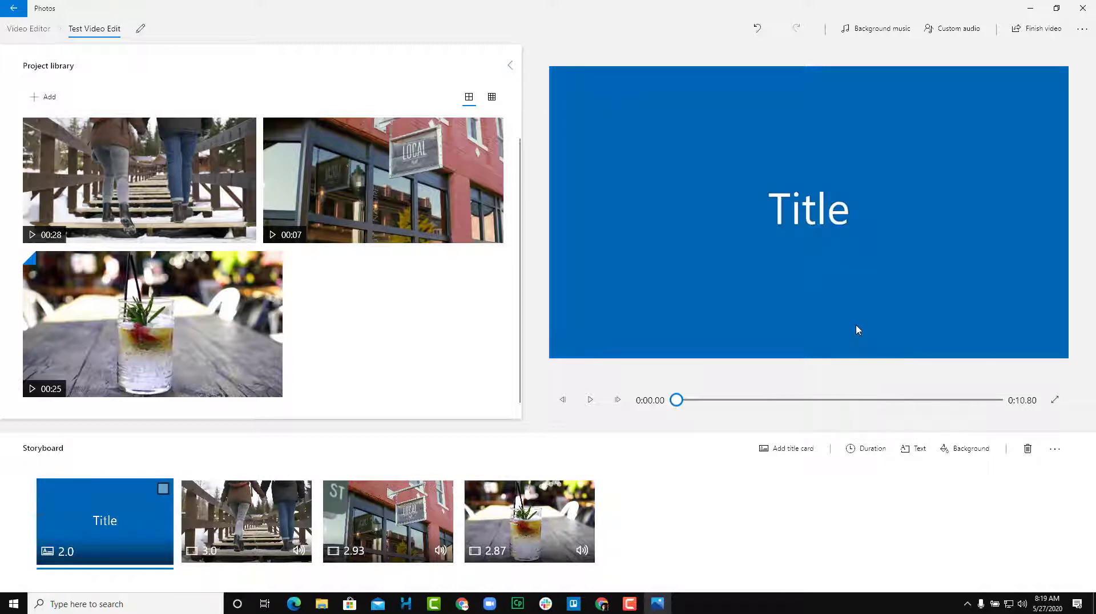
# Give the title card the Loved animated text style and replace its text with Local Food
pyautogui.click(920, 449)
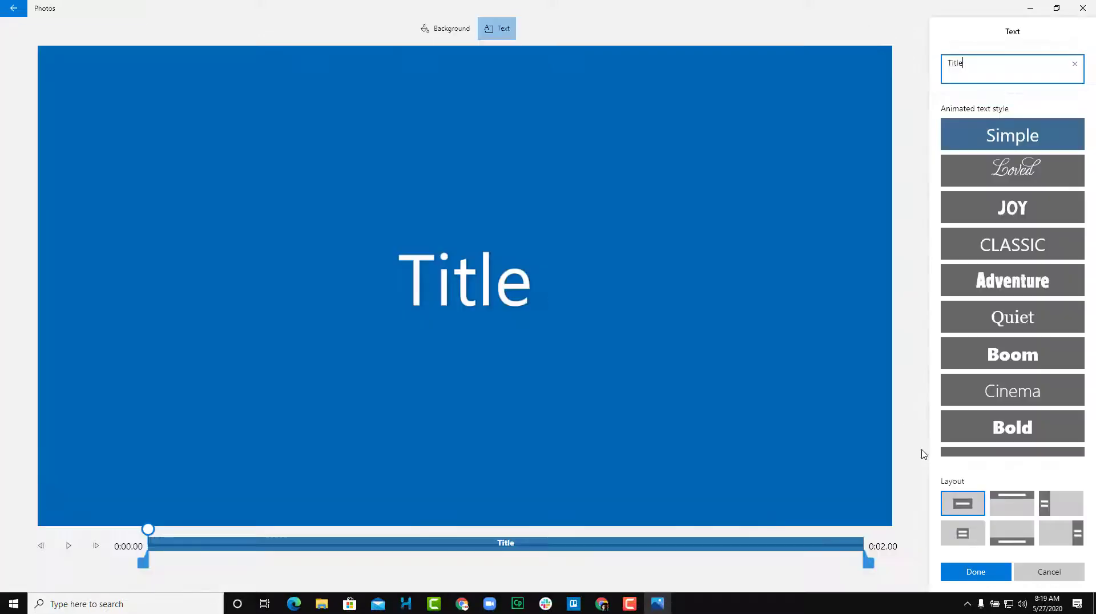
pyautogui.click(999, 288)
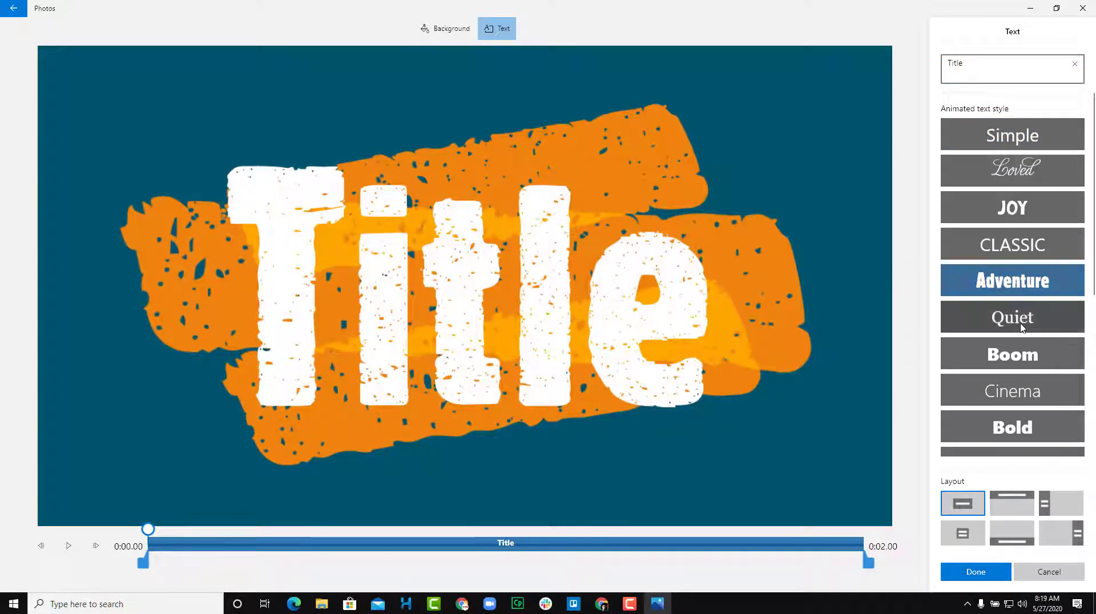
pyautogui.click(1012, 354)
pyautogui.click(1026, 245)
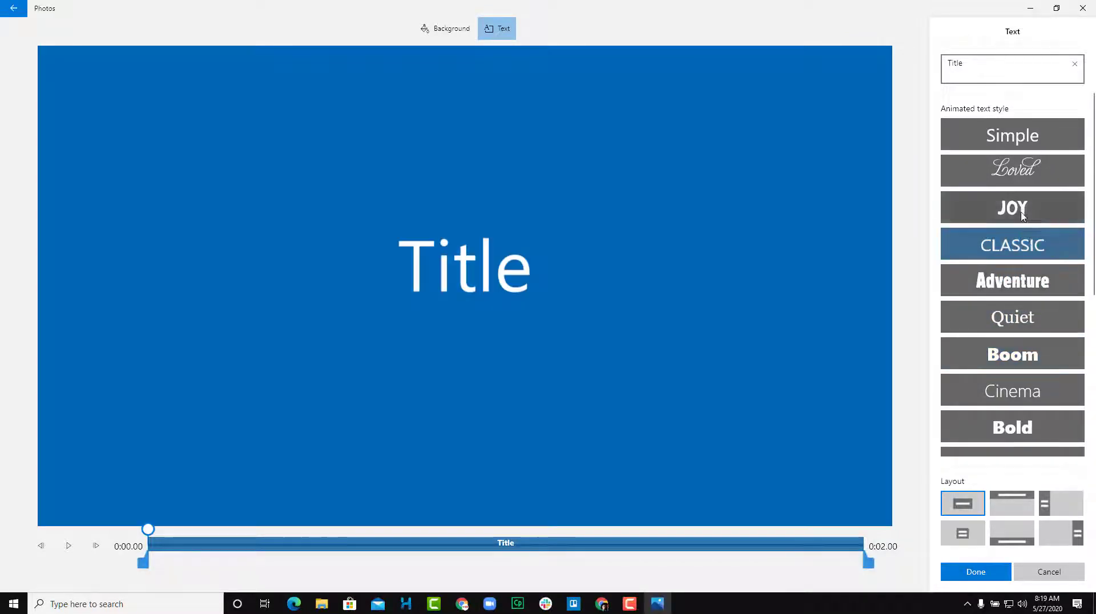
pyautogui.click(1023, 208)
pyautogui.click(1025, 166)
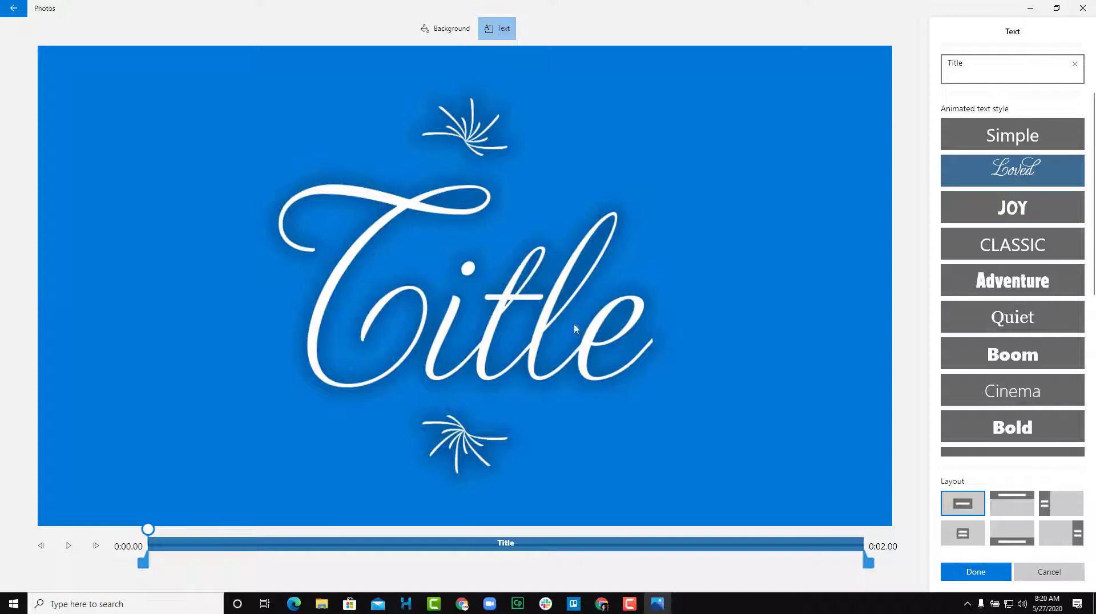
pyautogui.moveTo(973, 65); pyautogui.dragTo(896, 61)
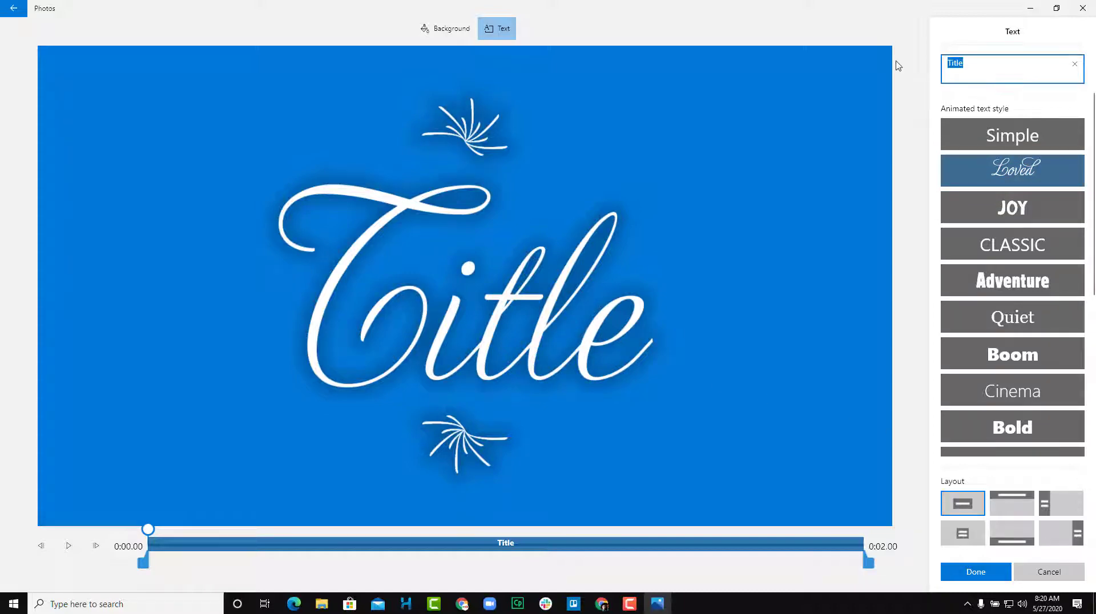
pyautogui.write('Local ')
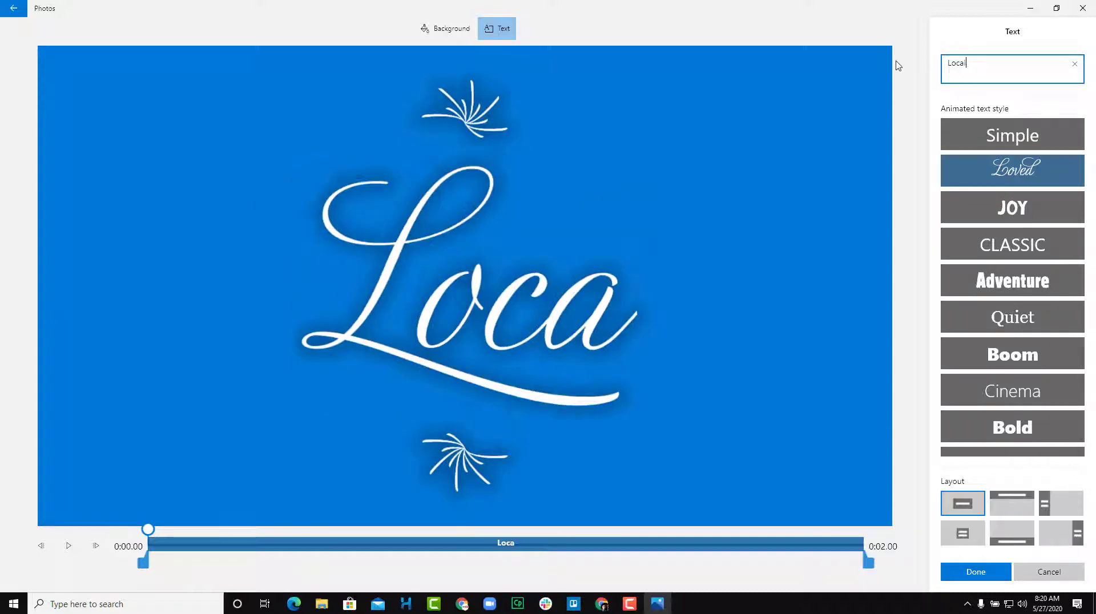
pyautogui.write('Food')
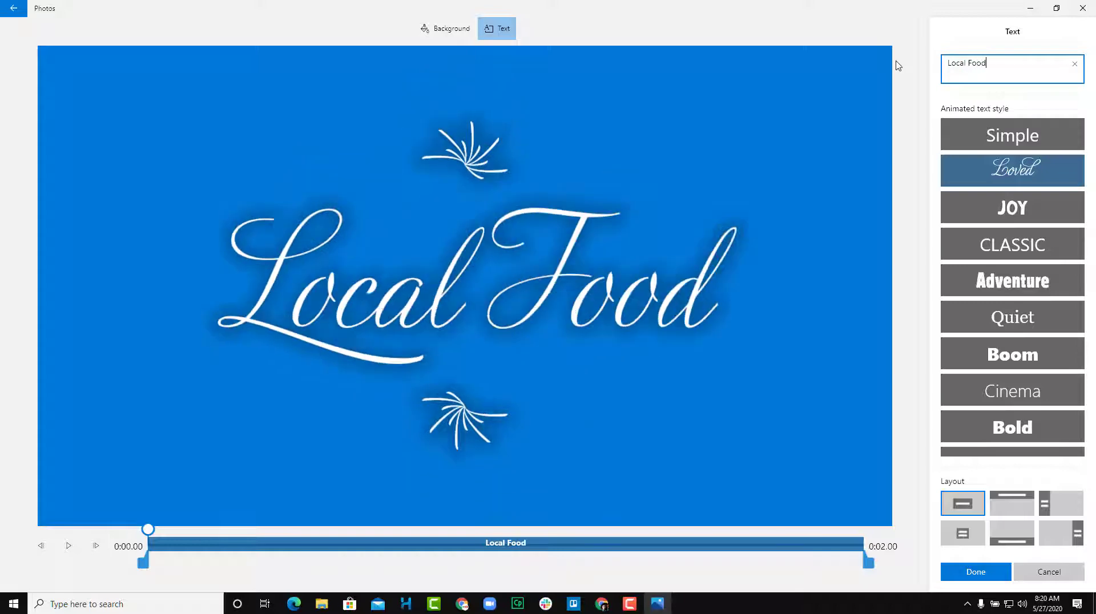
# Try the text layouts for the title card and choose the centred one with smaller text framed by corner ornaments
pyautogui.click(1011, 503)
pyautogui.click(1061, 503)
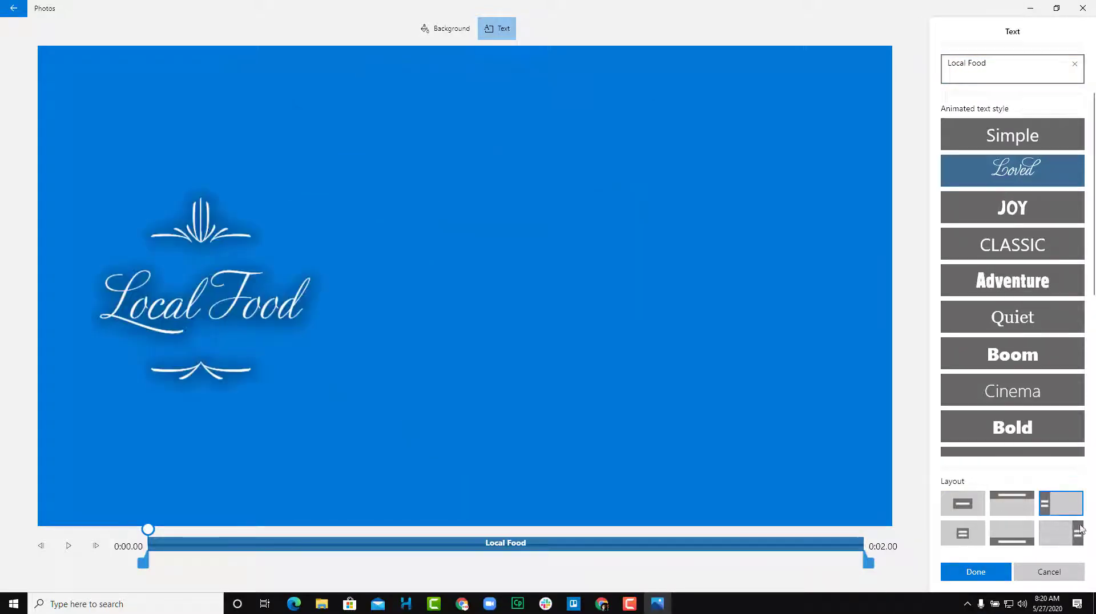
pyautogui.click(1060, 533)
pyautogui.click(1013, 533)
pyautogui.click(966, 532)
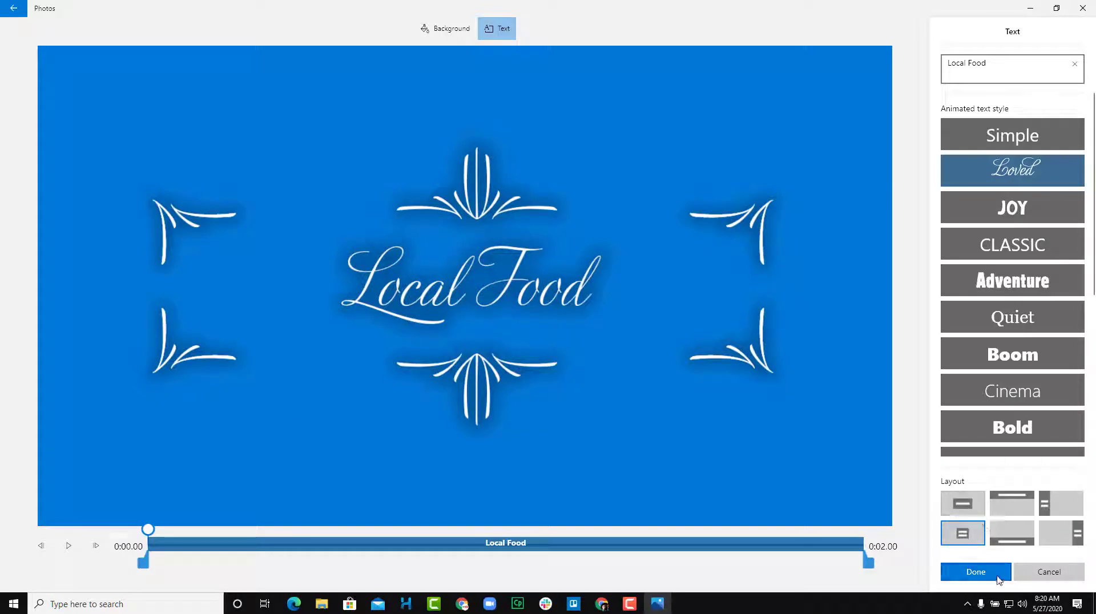
# Change the title card's background colour to the brownish grey preset and apply the title card edits
pyautogui.click(434, 29)
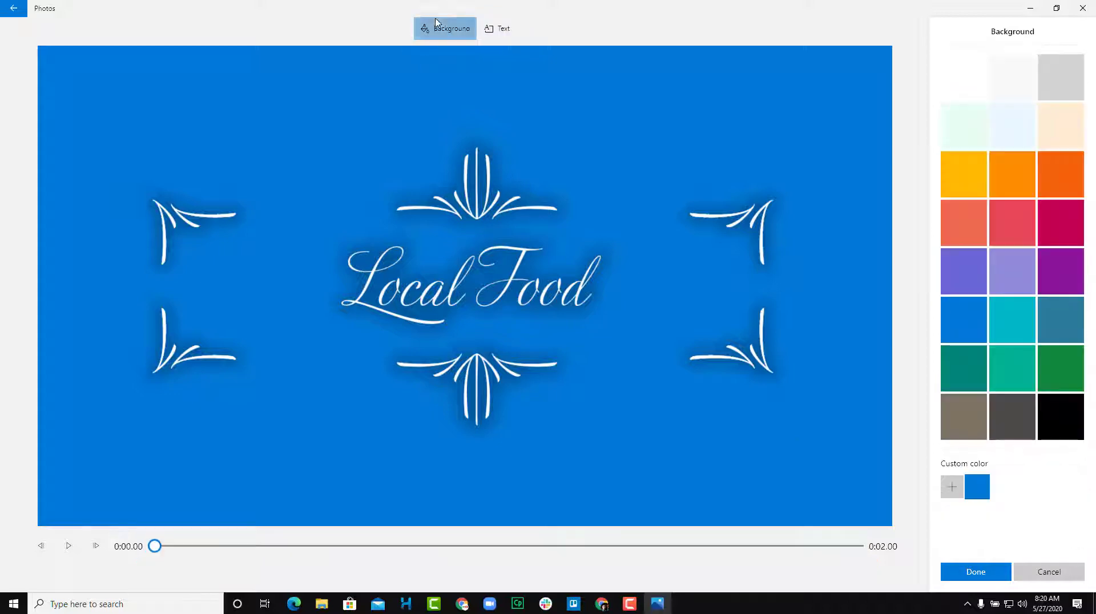
pyautogui.click(974, 183)
pyautogui.click(1021, 190)
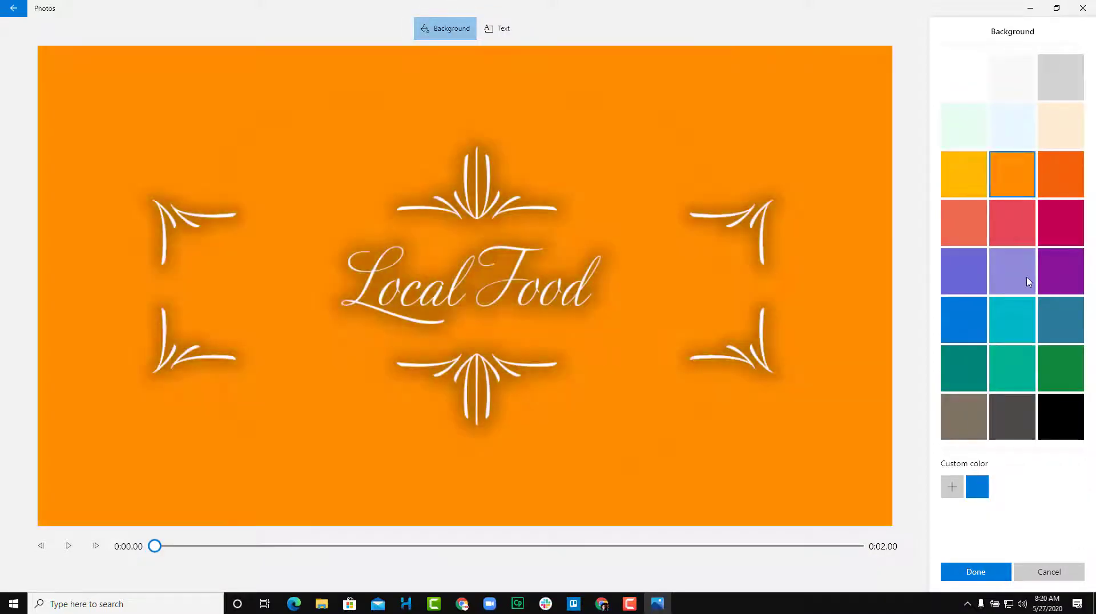
pyautogui.click(980, 425)
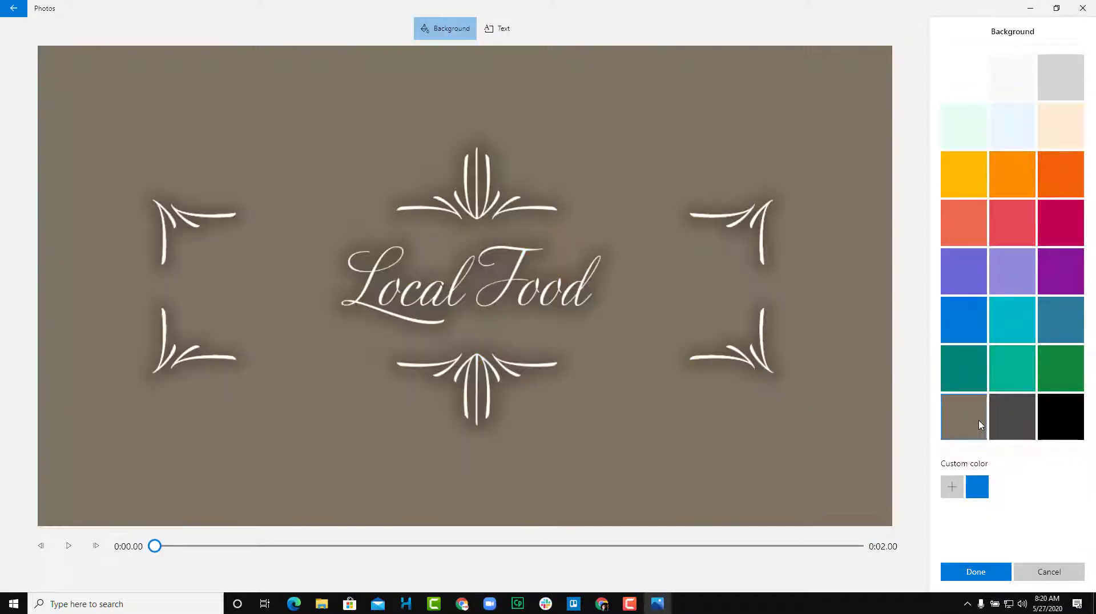
pyautogui.click(952, 487)
pyautogui.click(602, 408)
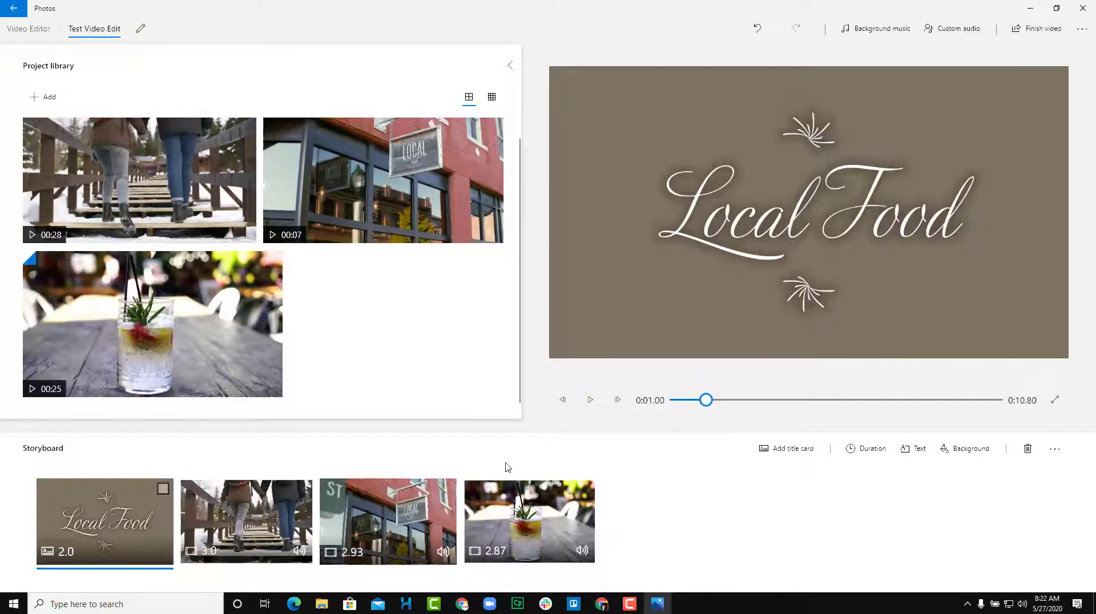
# Preview the video from the title card and pause playback in the LOCAL sign clip
pyautogui.click(562, 400)
pyautogui.click(590, 399)
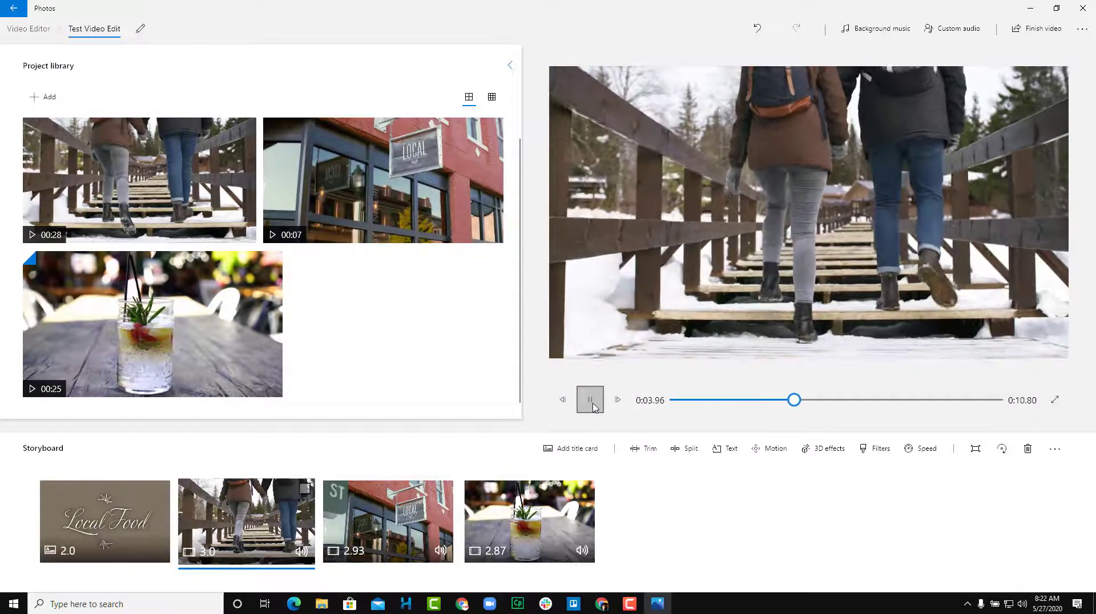
pyautogui.click(592, 403)
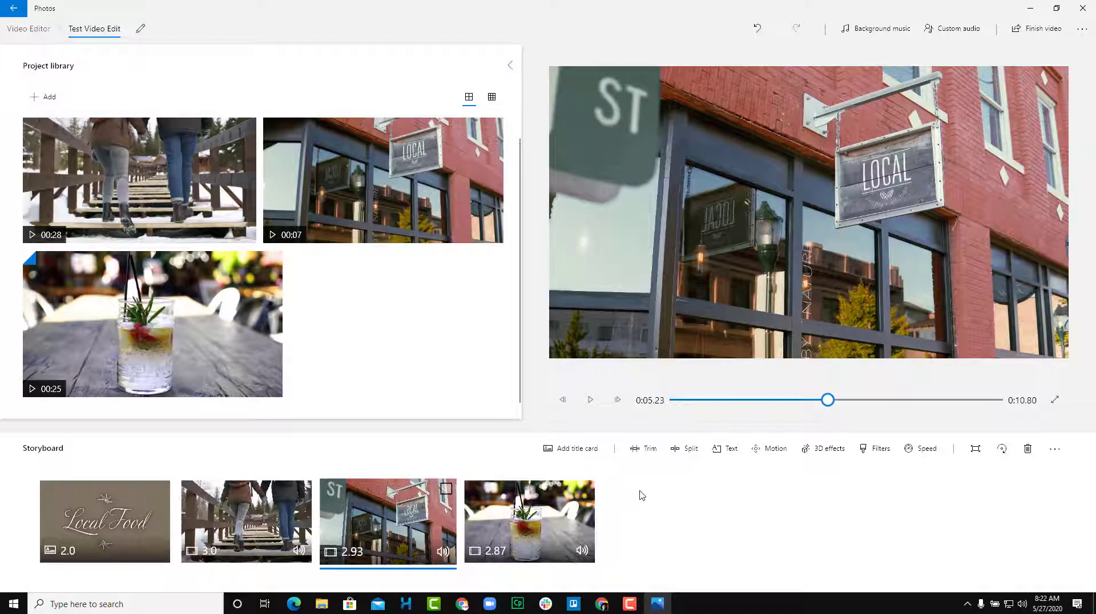
# Split the snowy steps clip at about 2.13 seconds and check both resulting parts in the storyboard
pyautogui.click(251, 512)
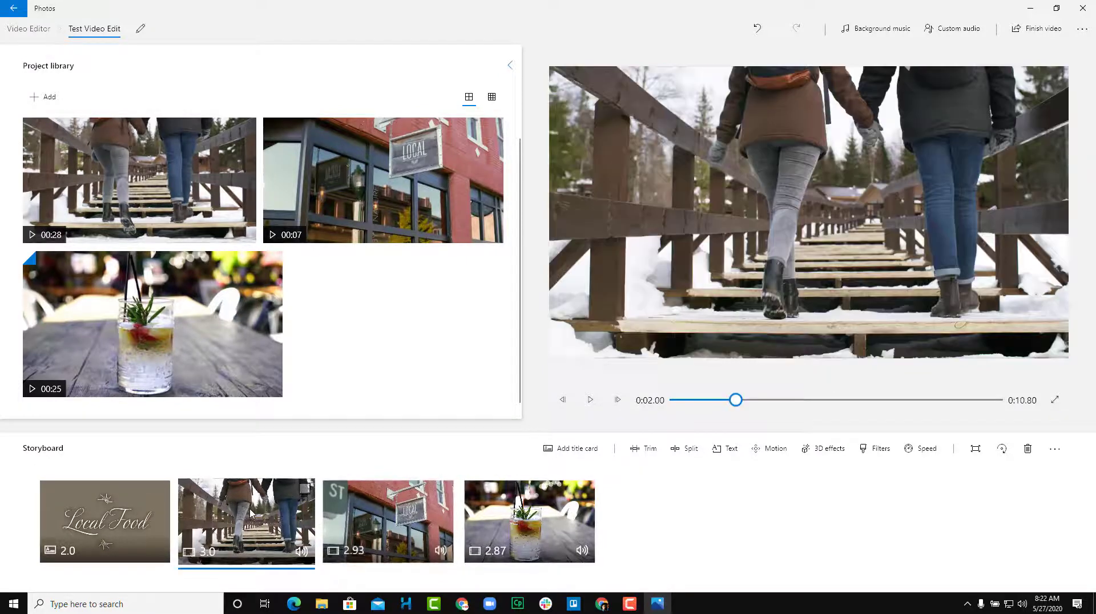
pyautogui.click(690, 449)
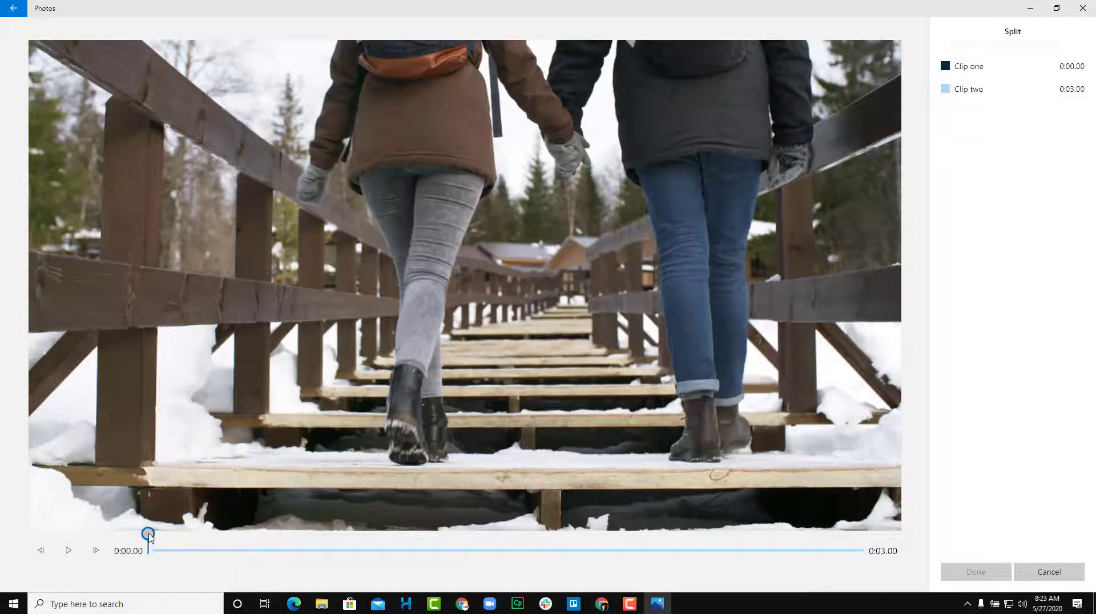
pyautogui.moveTo(149, 534); pyautogui.dragTo(503, 534)
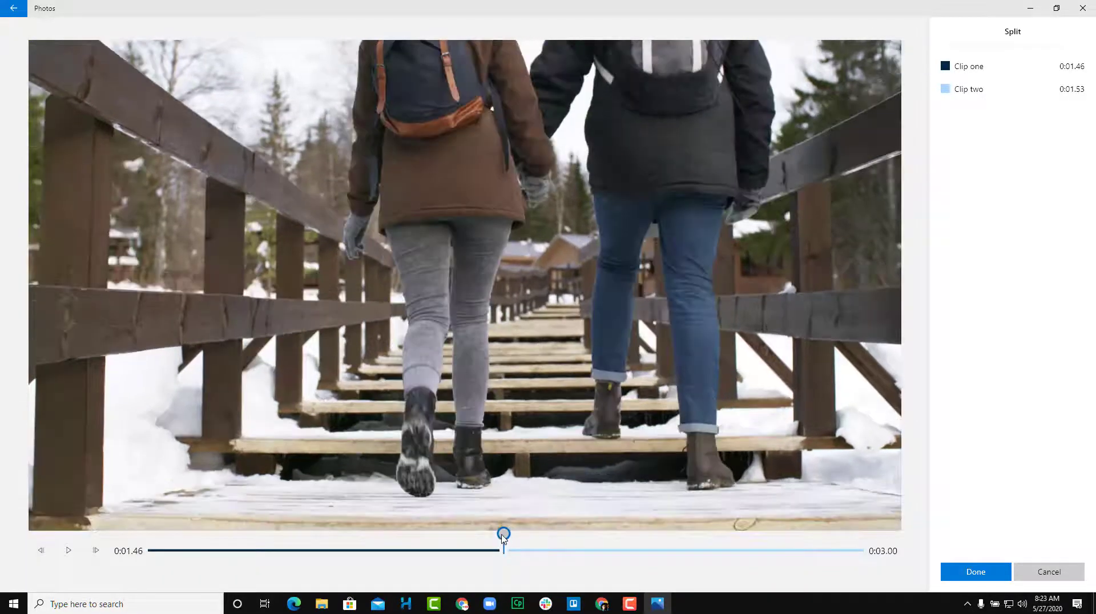
pyautogui.click(670, 549)
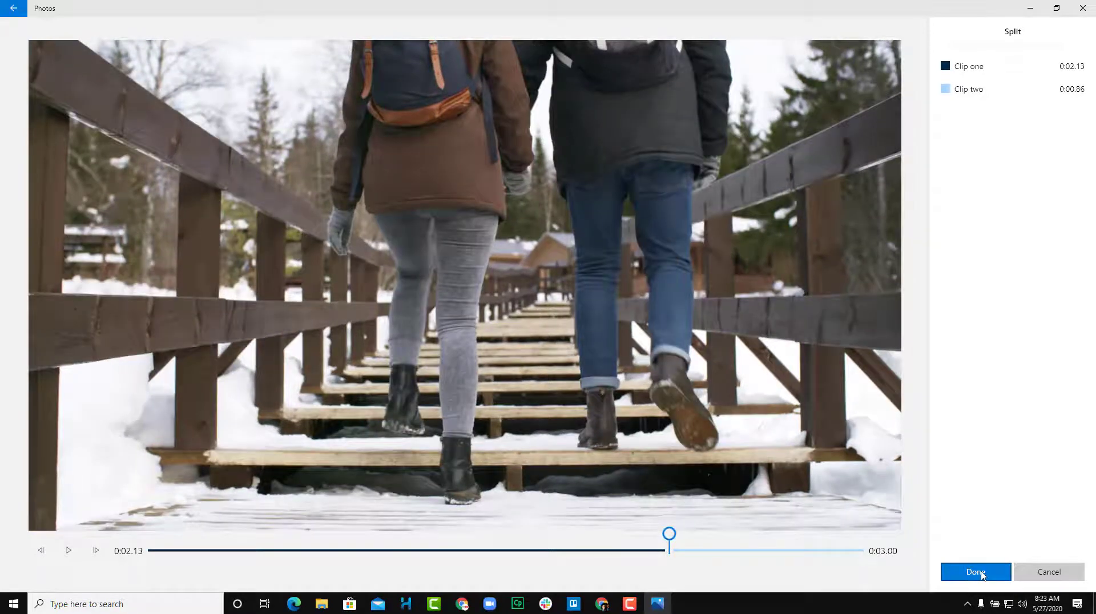
pyautogui.click(982, 573)
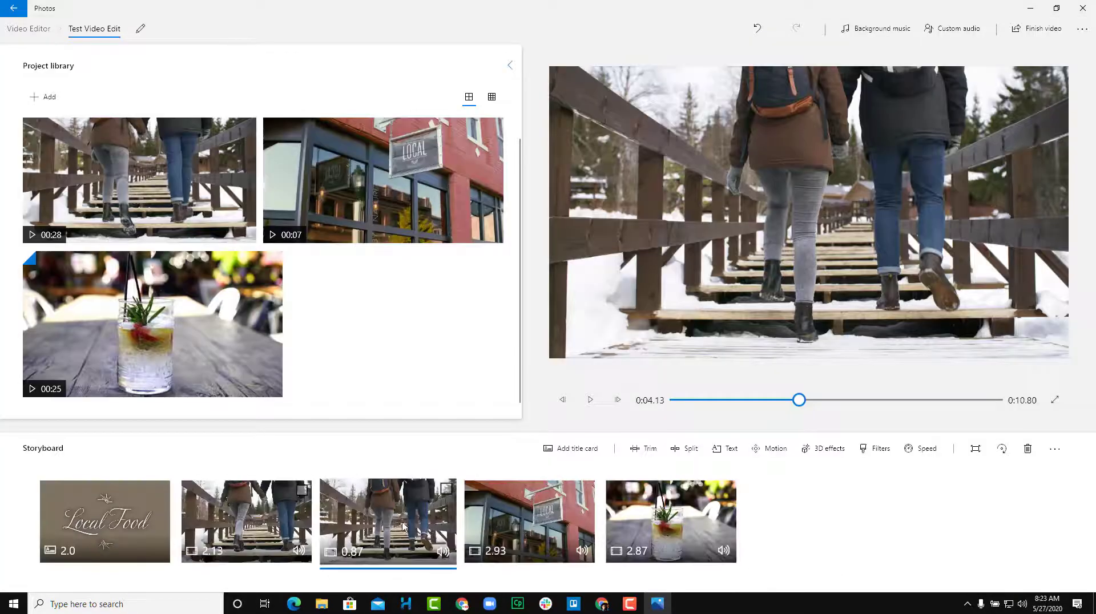
pyautogui.click(439, 512)
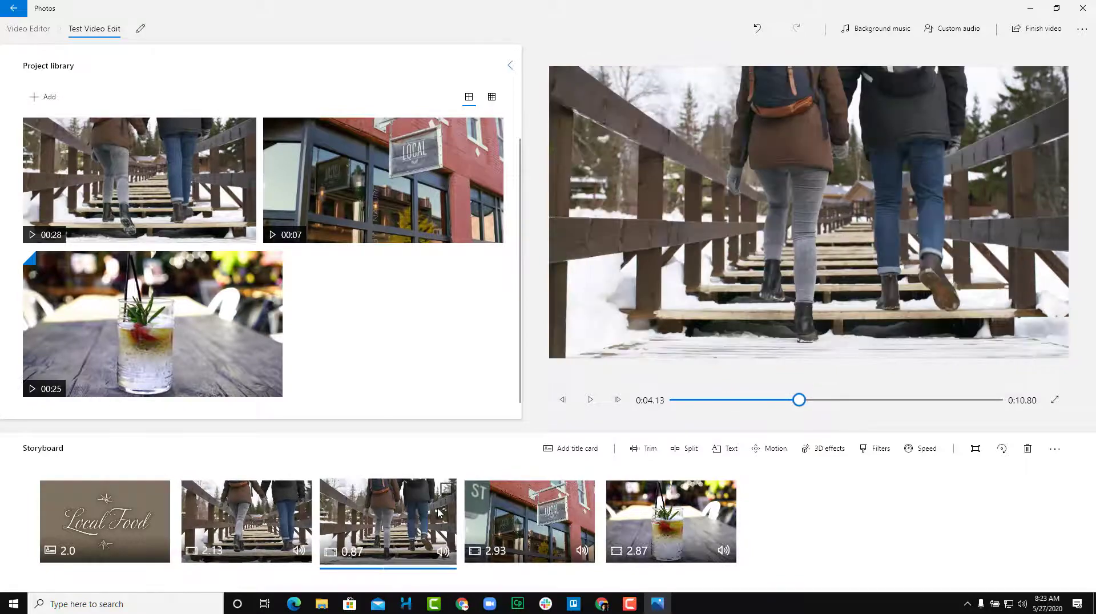
pyautogui.click(305, 509)
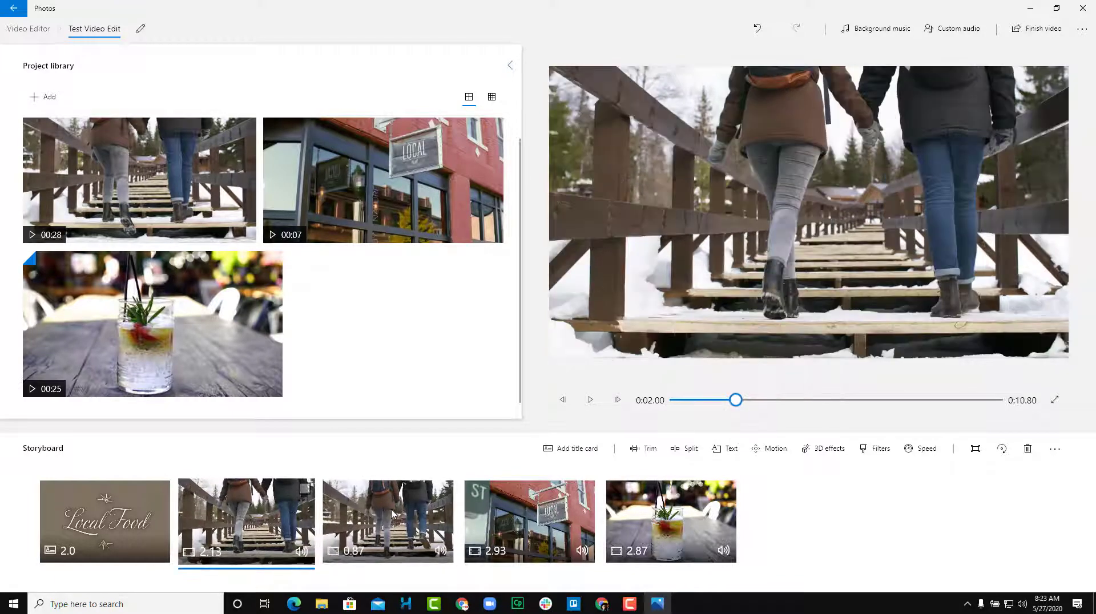
# Preview the two parts of the split snowy steps clip and undo the split
pyautogui.click(389, 516)
pyautogui.click(274, 513)
pyautogui.click(589, 400)
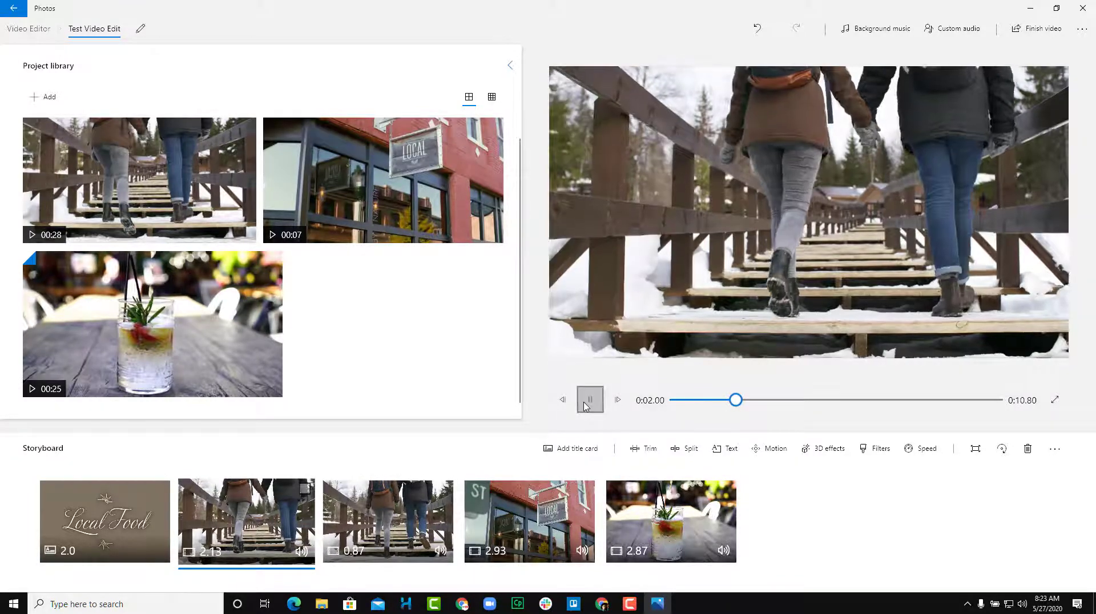
pyautogui.click(590, 399)
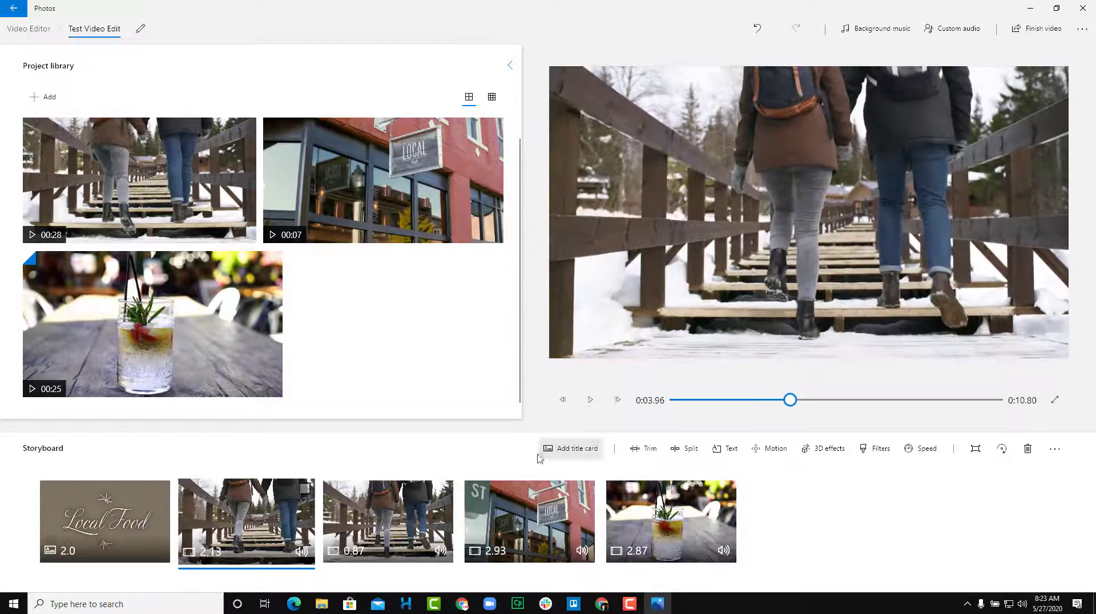
pyautogui.click(430, 515)
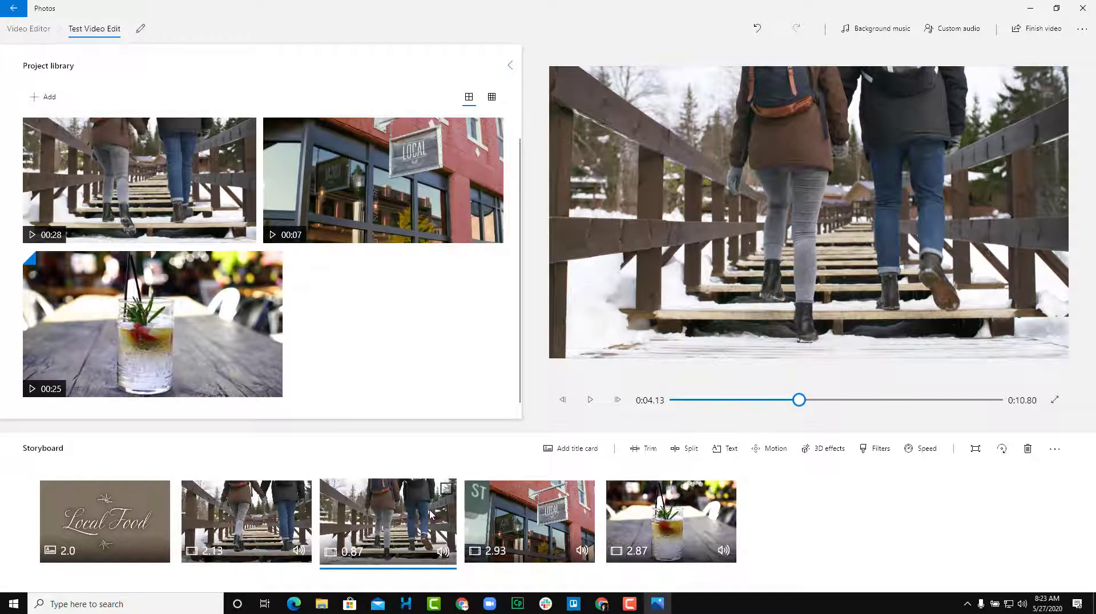
pyautogui.hotkey('ctrl', 'z')
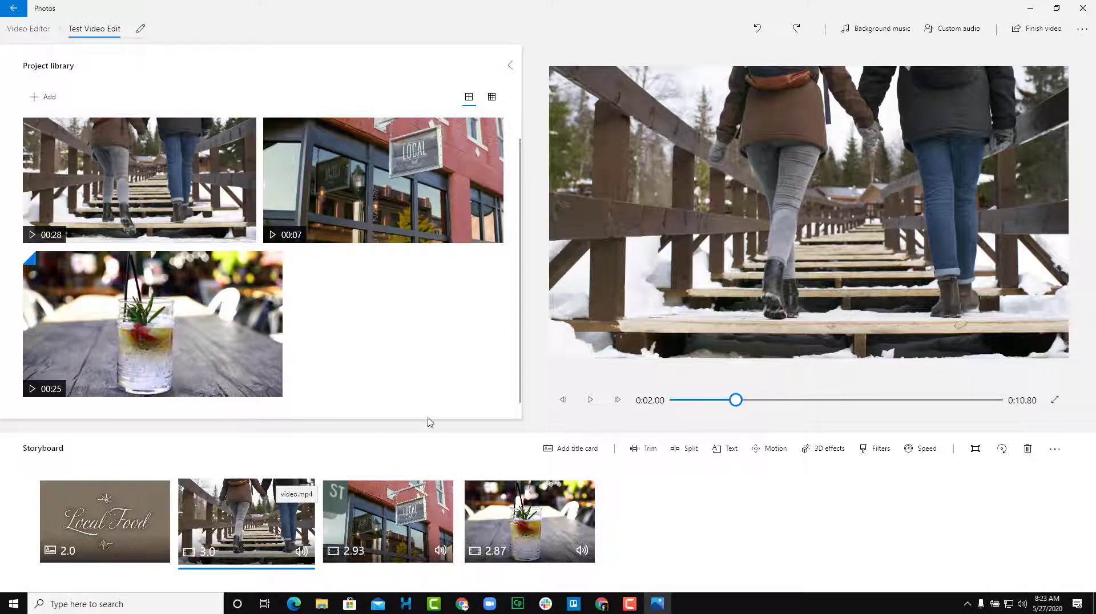
# Add the text "Wanna have local food?" to the snowy steps clip with the layout along the picture's lower edge and apply it
pyautogui.click(731, 448)
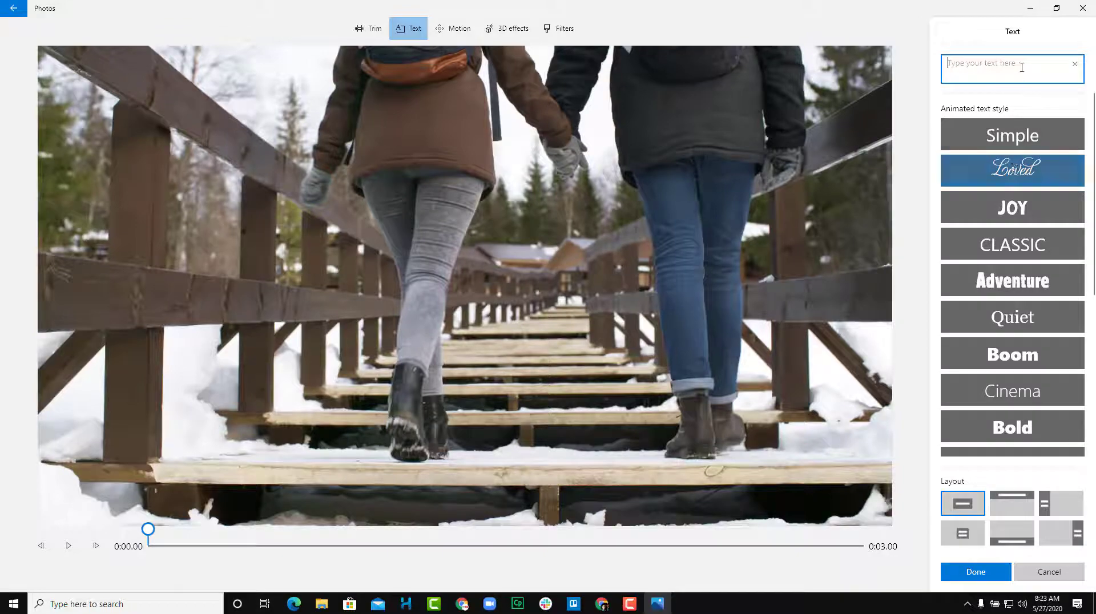
pyautogui.write('W')
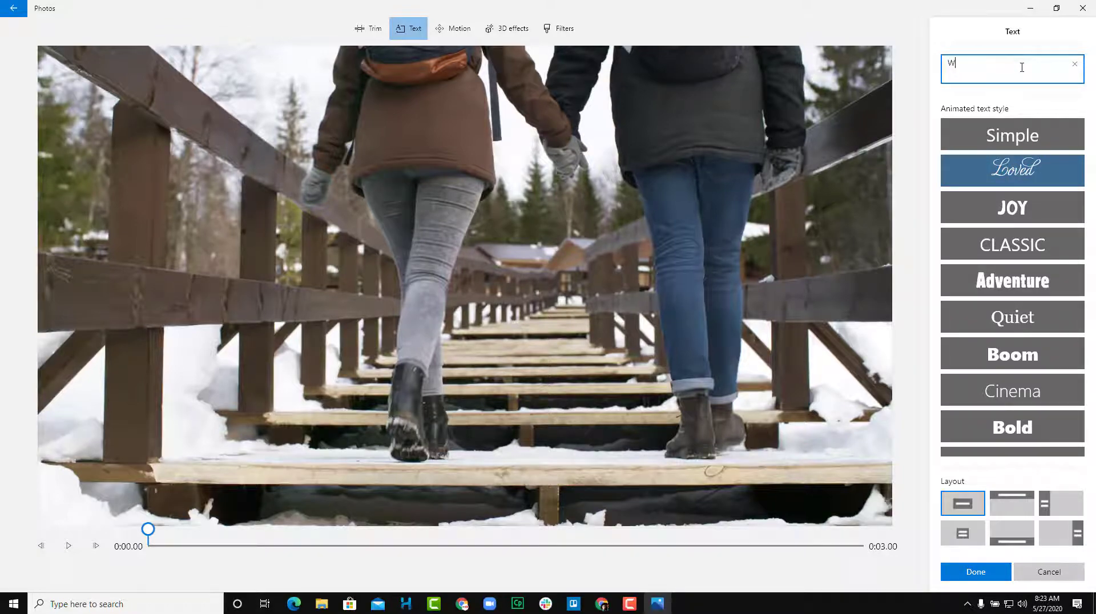
pyautogui.write('anna have local')
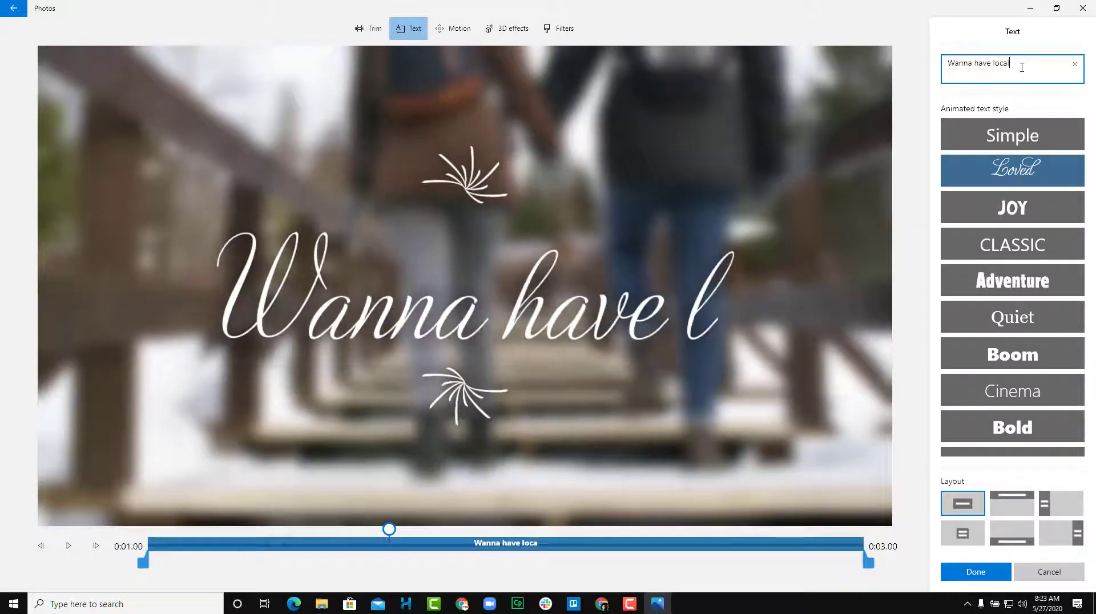
pyautogui.write(' food?')
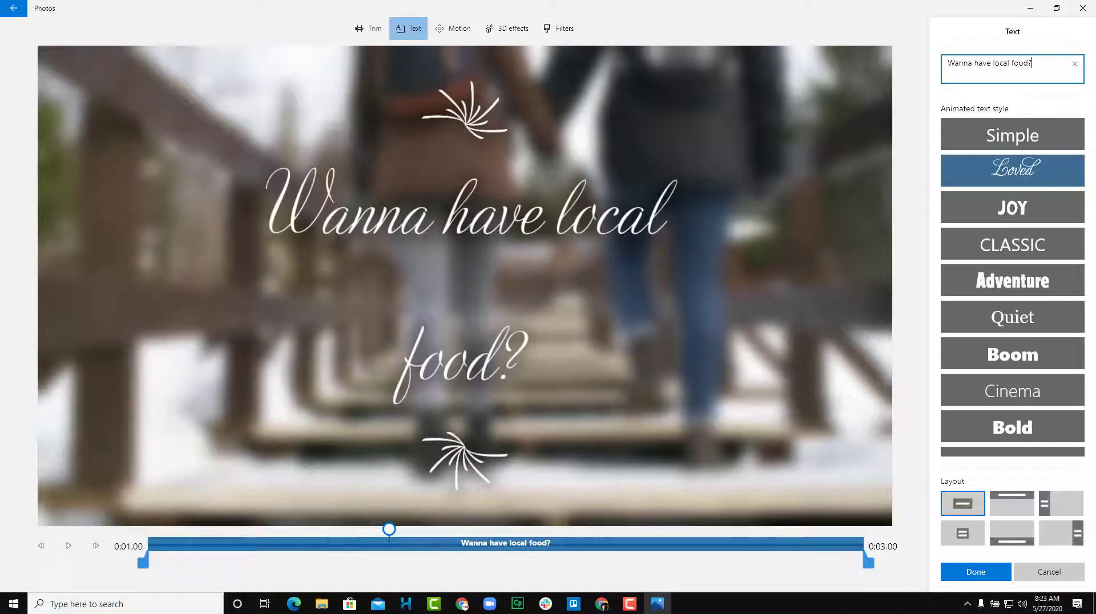
pyautogui.click(1009, 542)
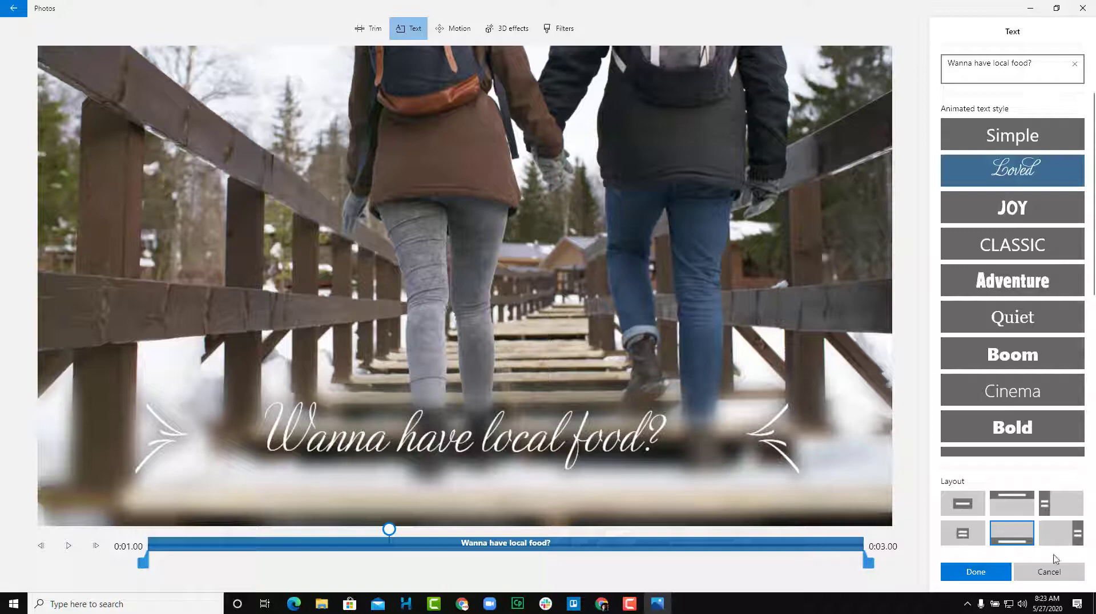
pyautogui.click(974, 572)
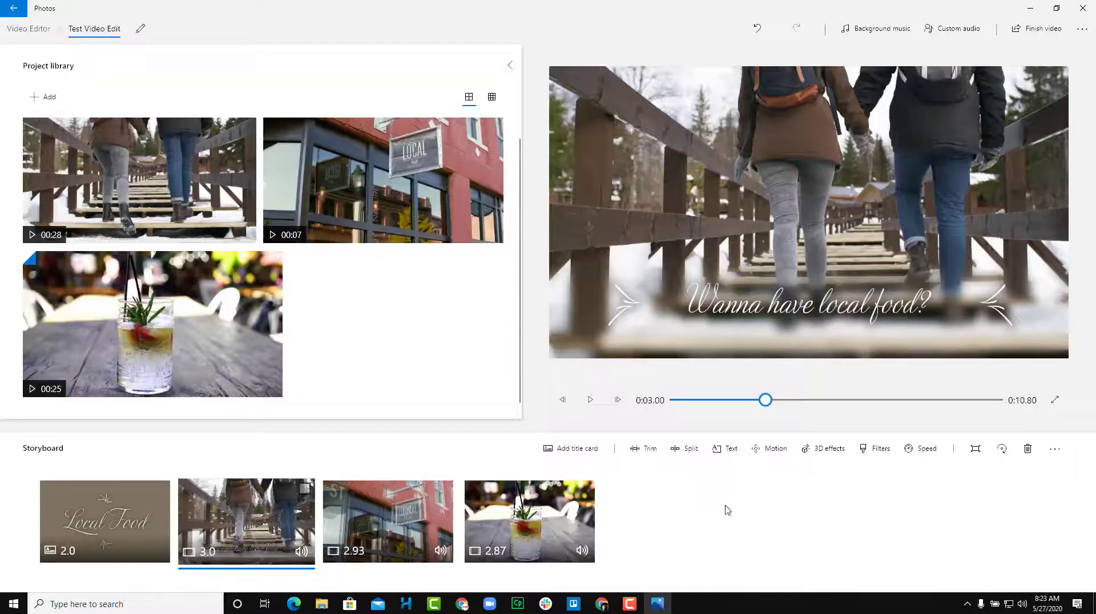
# Preview the video from the title card and pause playback in the drink clip
pyautogui.click(133, 492)
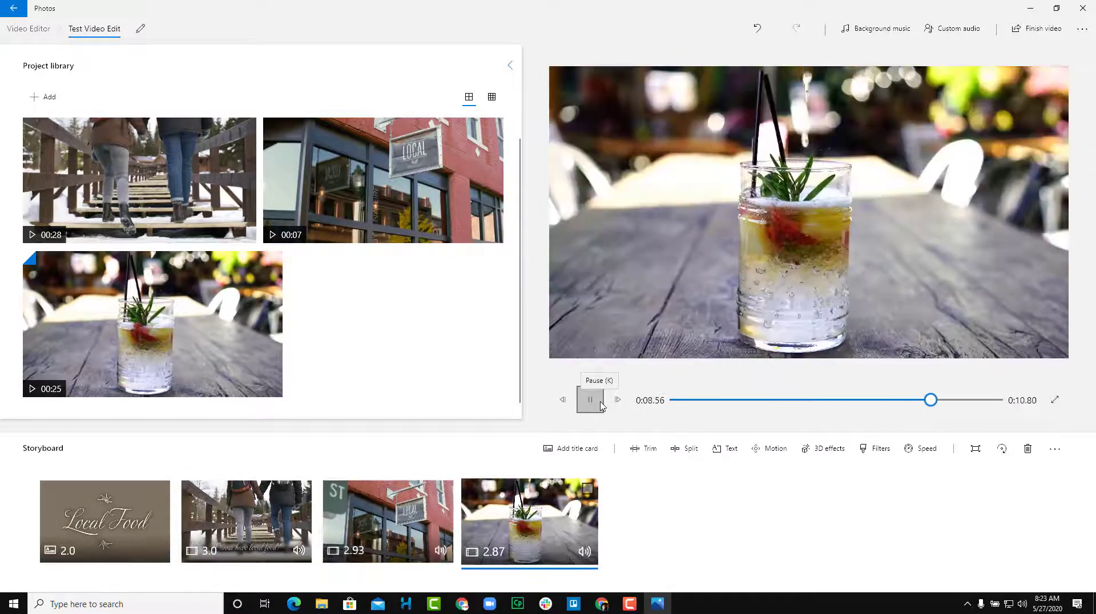
pyautogui.click(601, 405)
# Try the zoom motions, including Zoom in right, on the snowy steps clip and apply the Tilt down motion instead
pyautogui.click(257, 521)
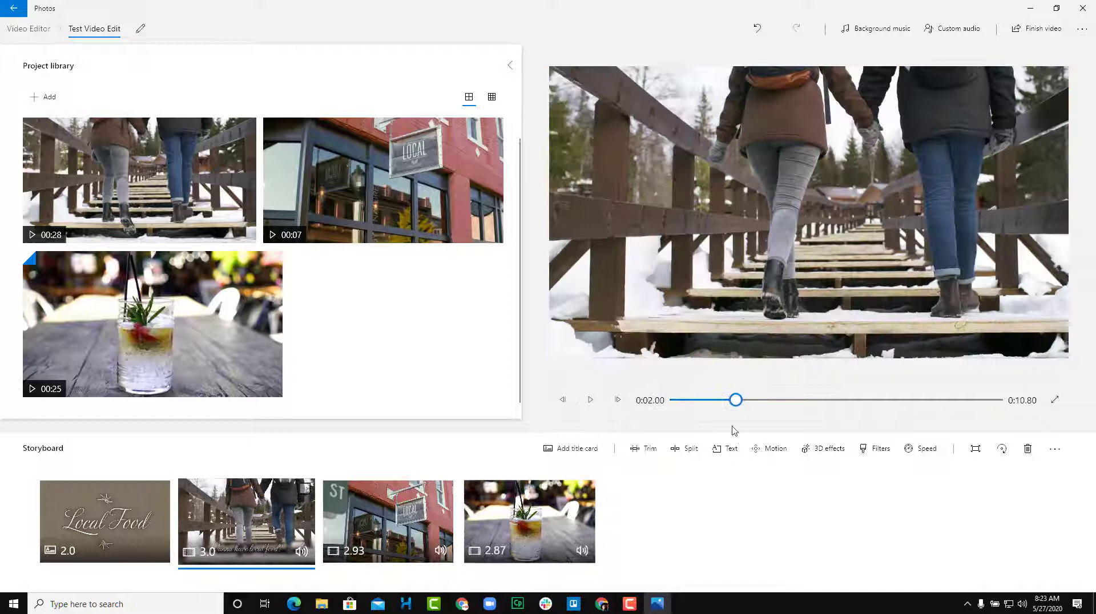
pyautogui.click(767, 449)
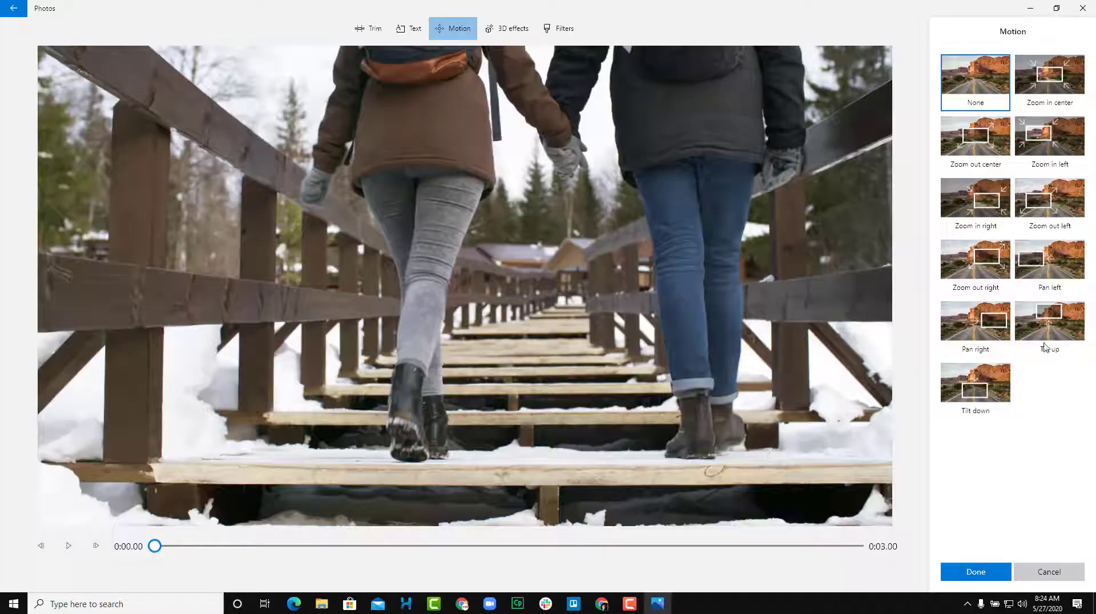
pyautogui.click(973, 207)
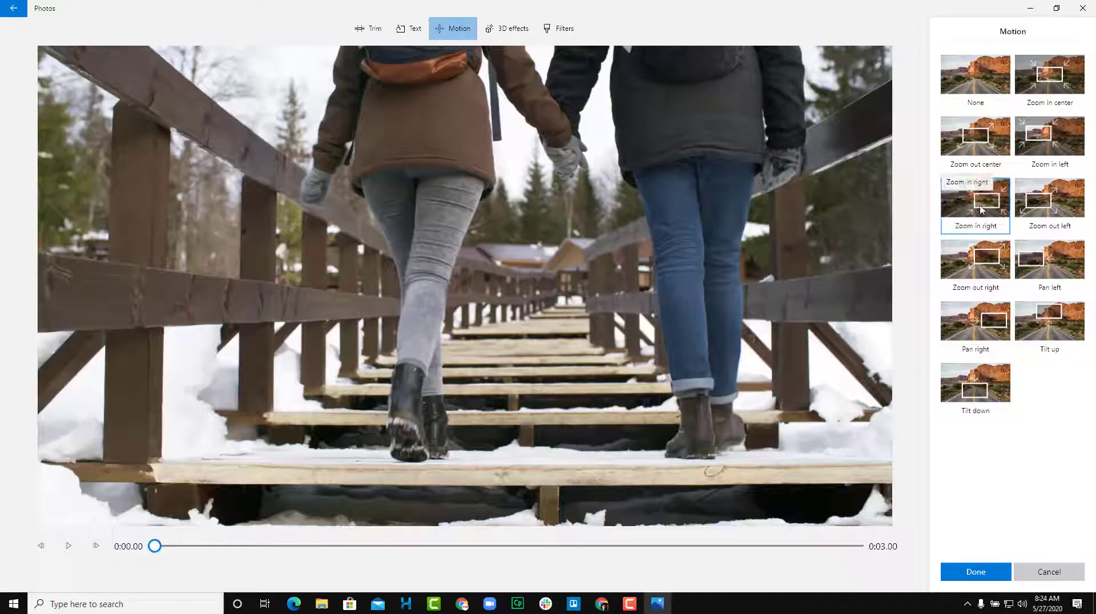
pyautogui.click(68, 546)
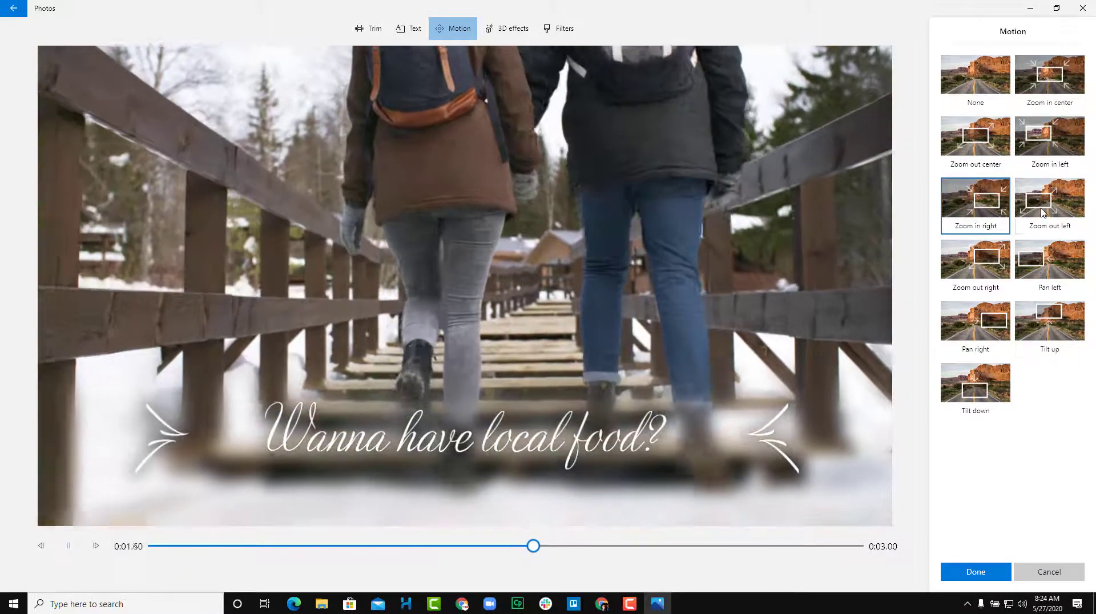
pyautogui.click(1043, 212)
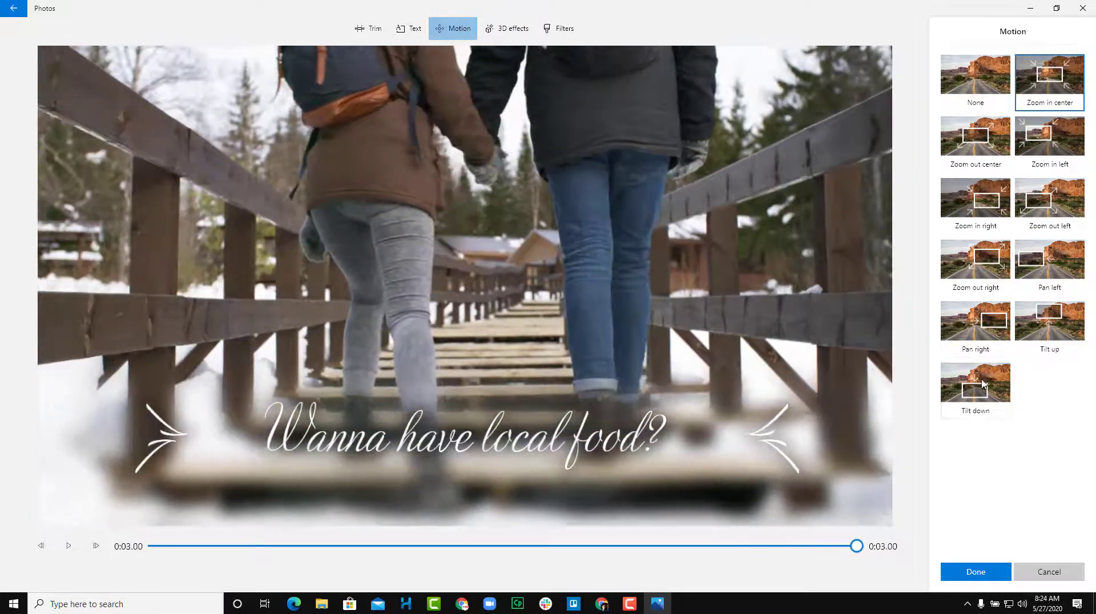
pyautogui.click(983, 383)
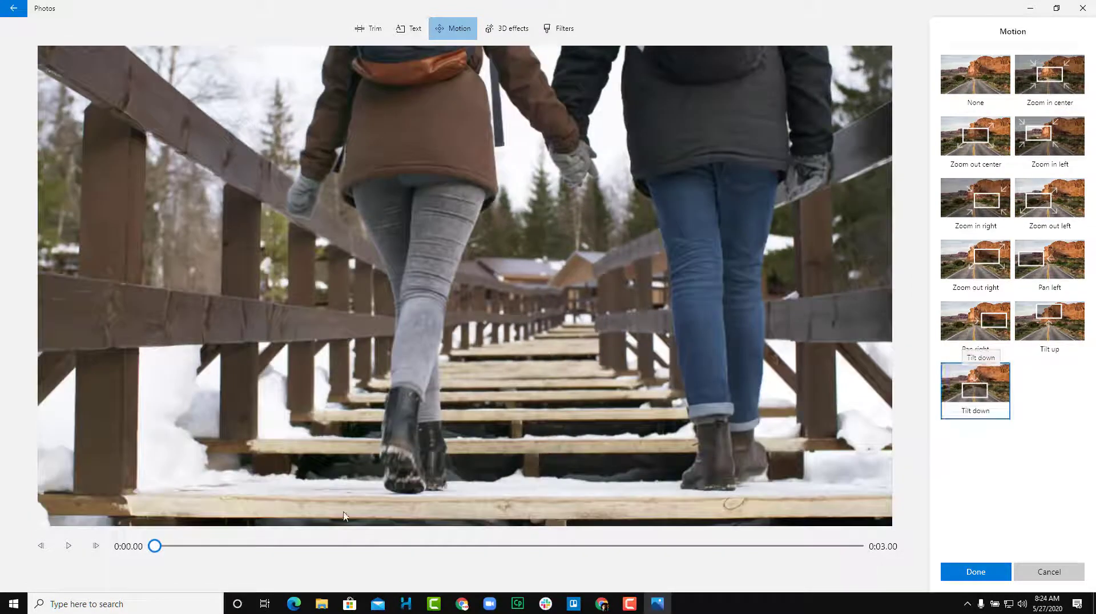
pyautogui.click(69, 546)
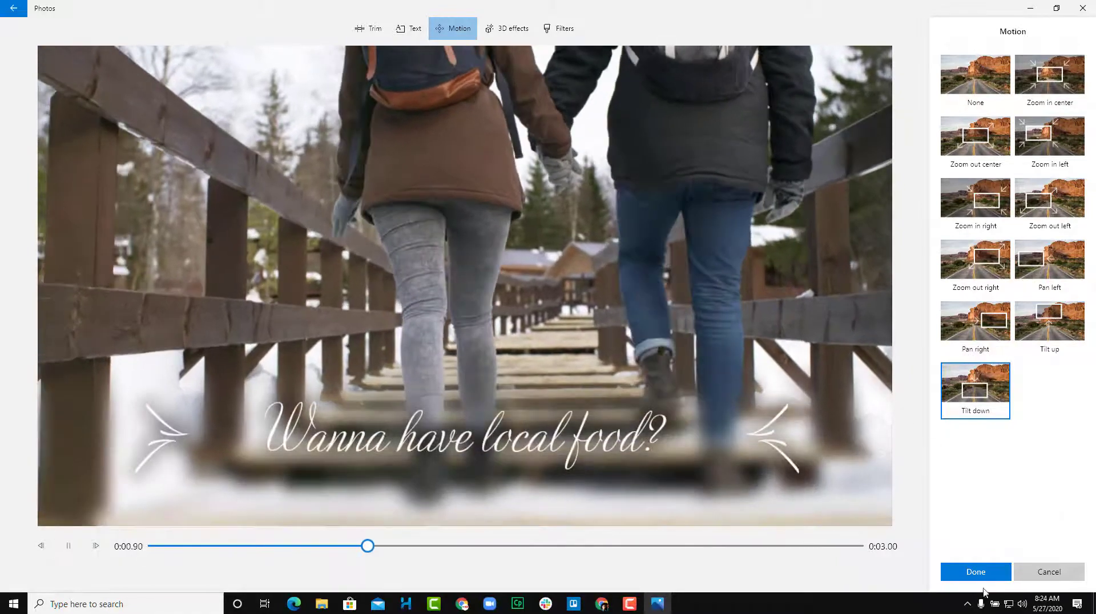
pyautogui.click(984, 572)
# Apply the Zoom in right motion to the LOCAL sign clip after previewing it
pyautogui.click(388, 522)
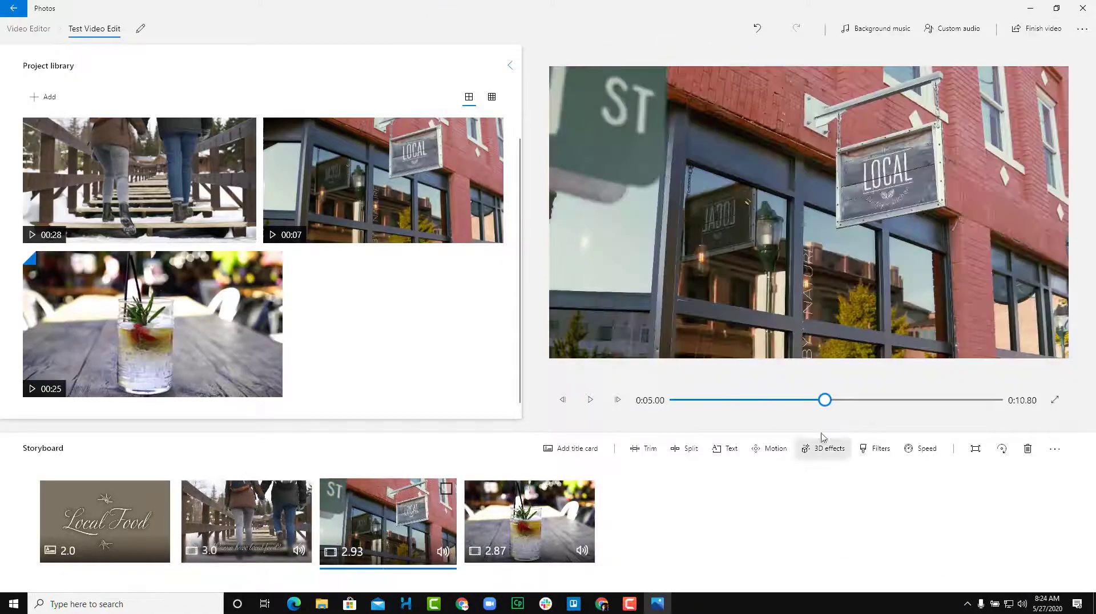
pyautogui.click(772, 450)
pyautogui.click(967, 196)
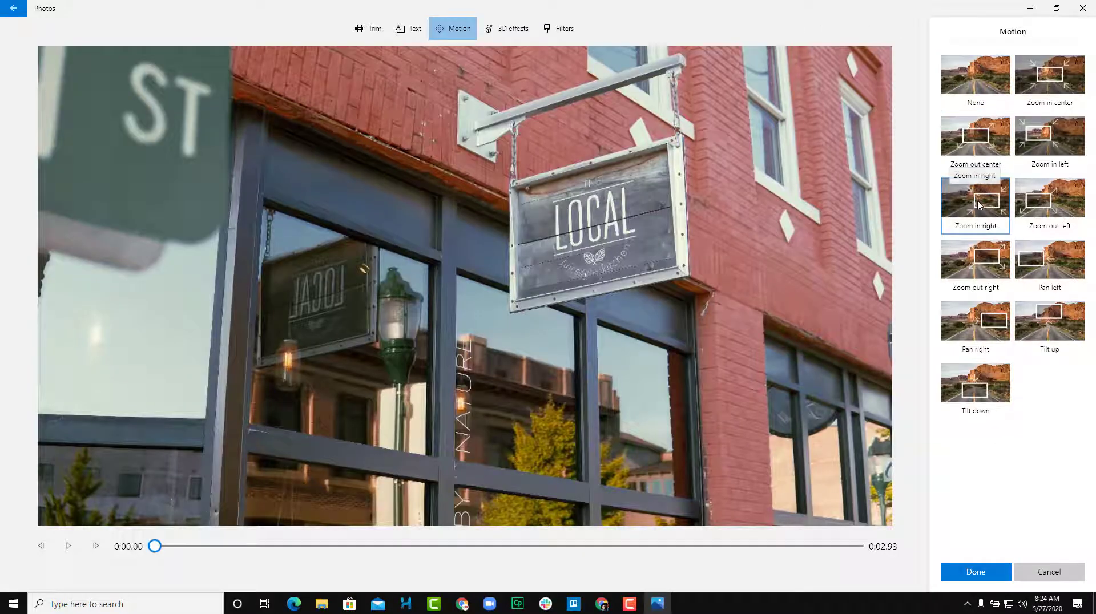
pyautogui.click(68, 547)
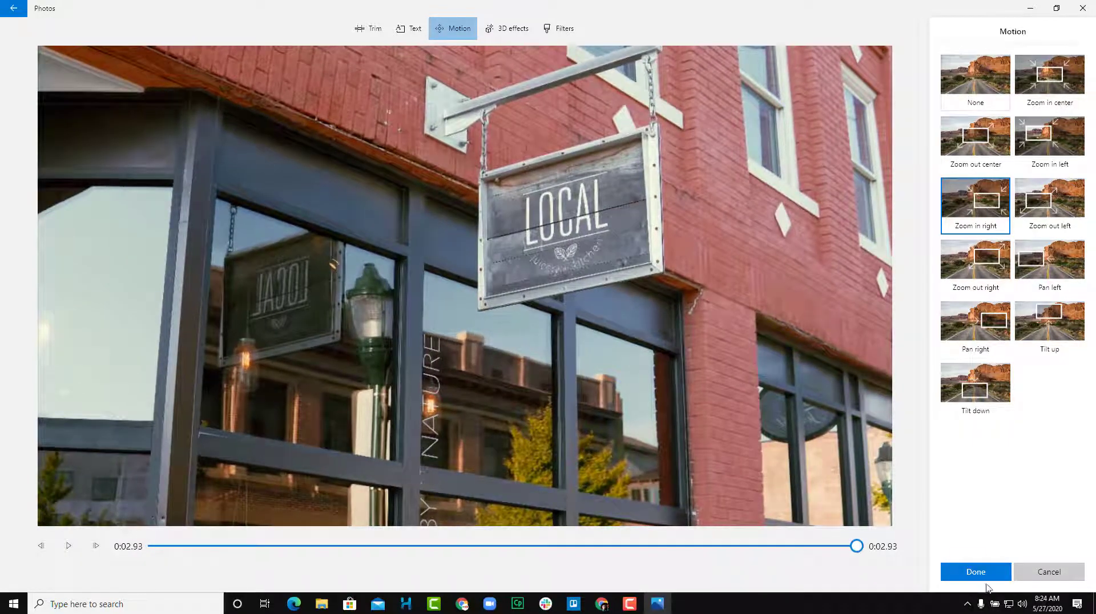
pyautogui.click(986, 577)
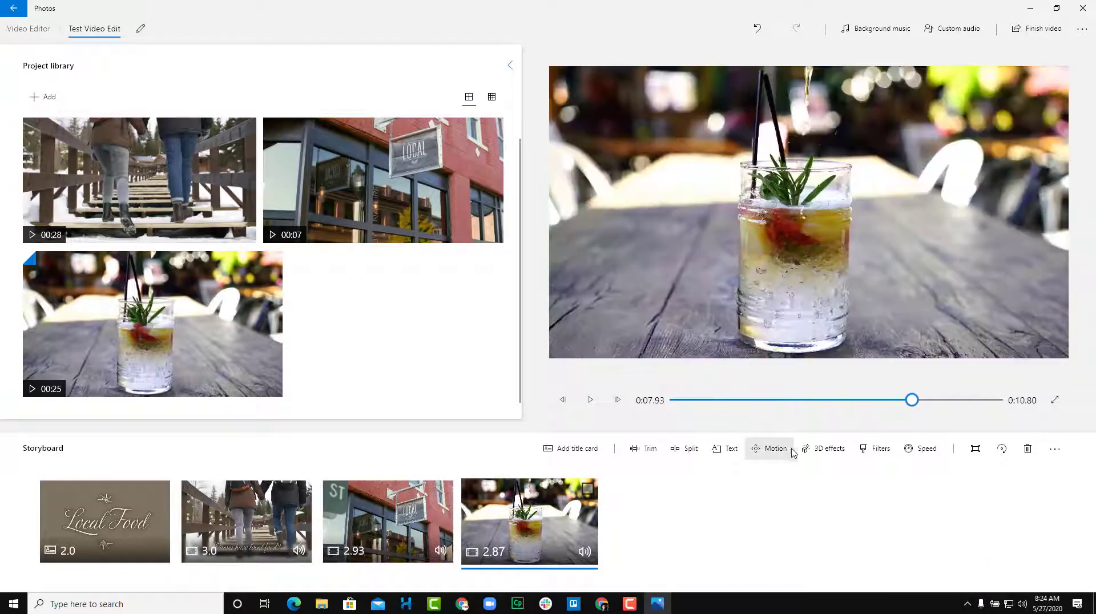
# Preview the Zoom out center motion on the drink clip and apply Zoom in center instead
pyautogui.click(770, 449)
pyautogui.click(989, 159)
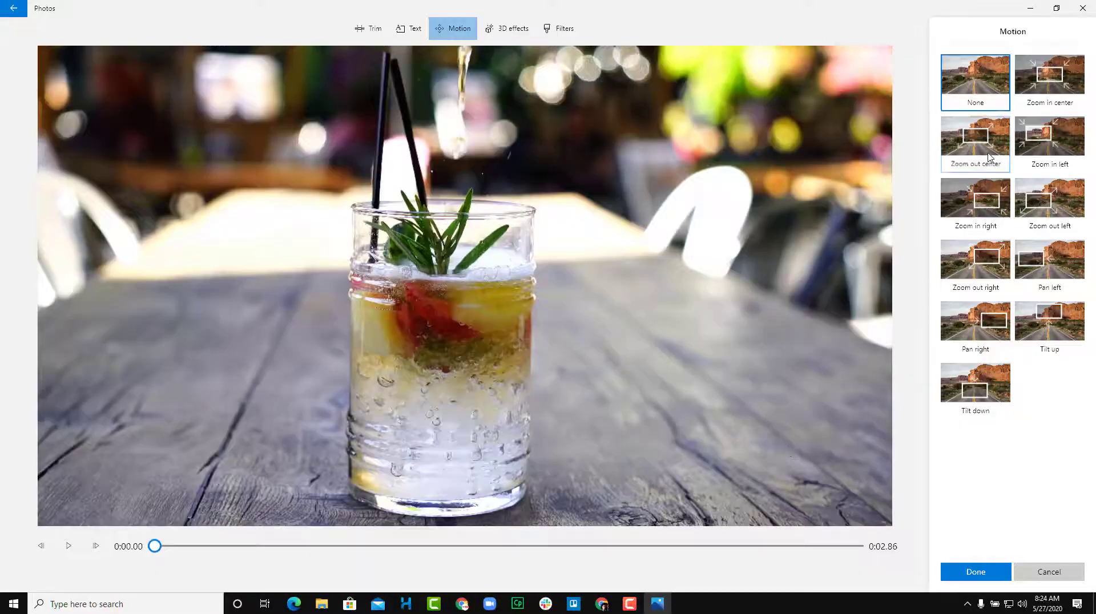
pyautogui.click(72, 547)
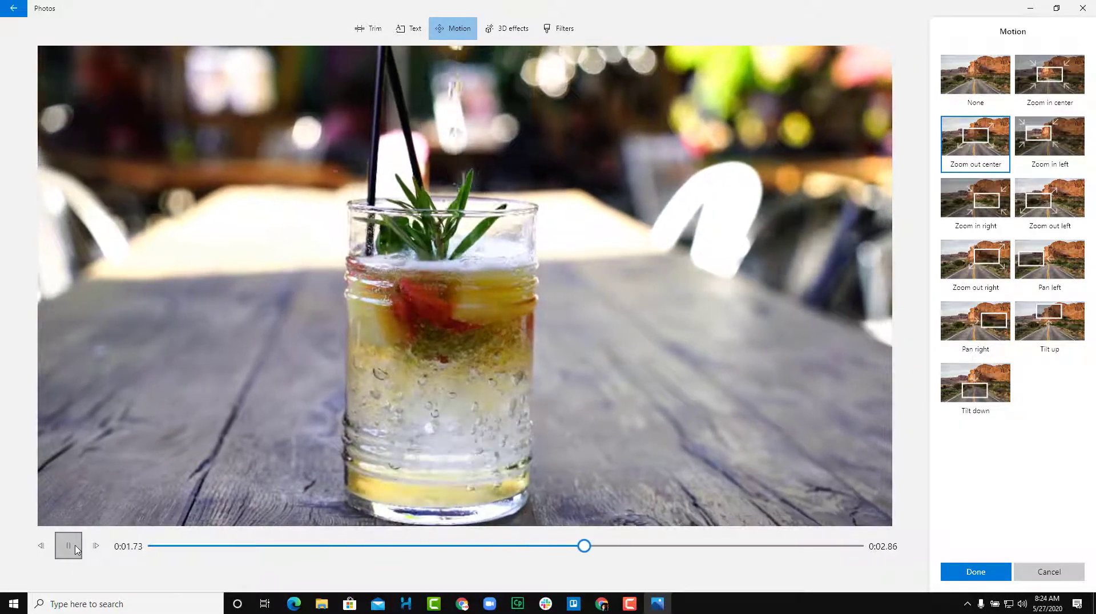
pyautogui.click(70, 546)
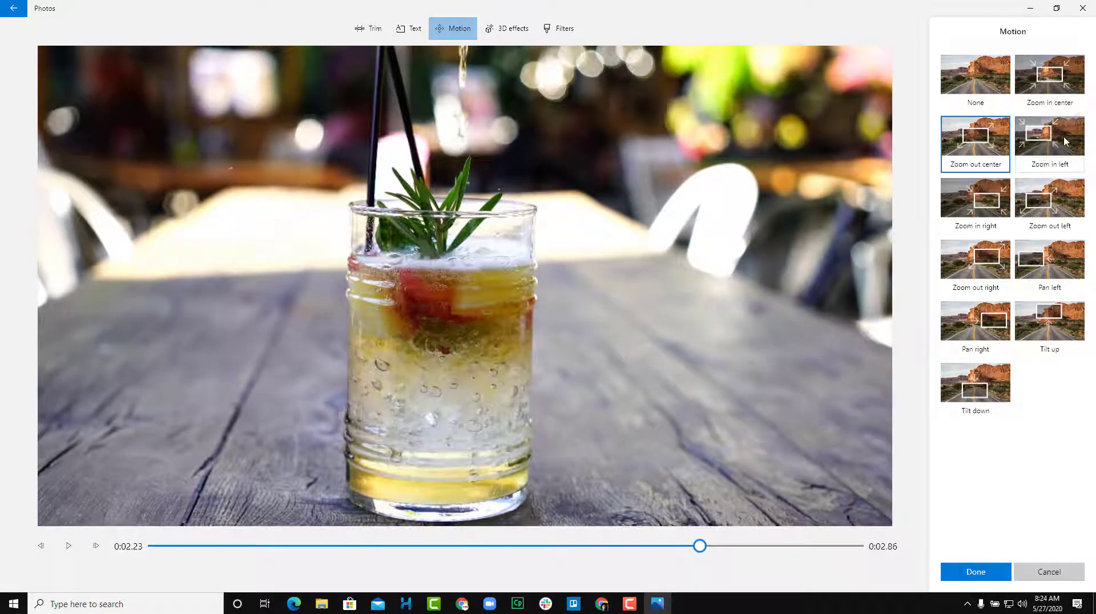
pyautogui.click(1058, 81)
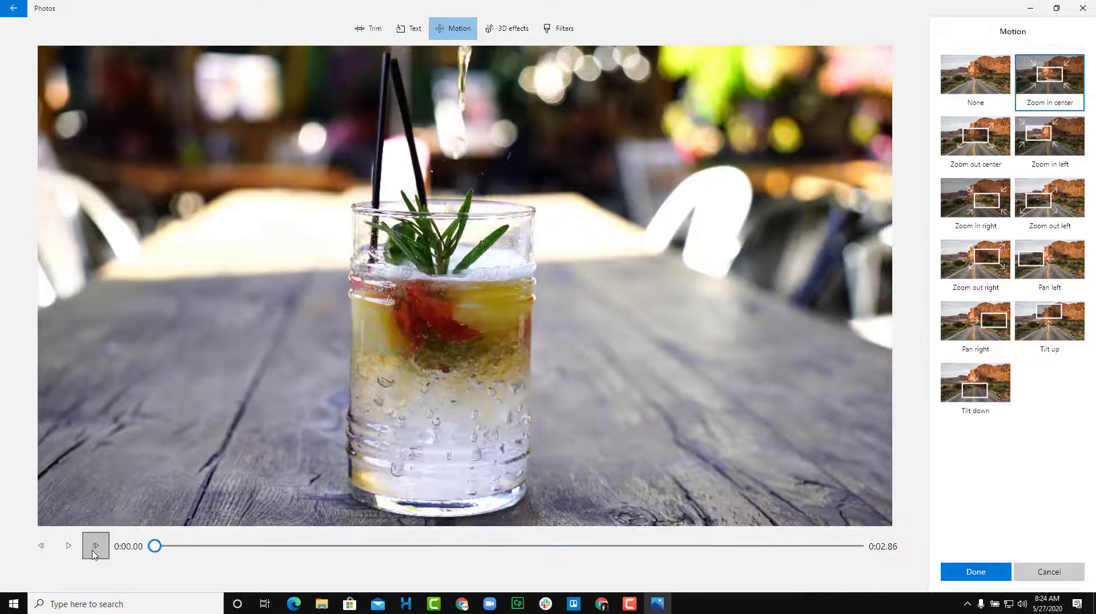
pyautogui.click(68, 546)
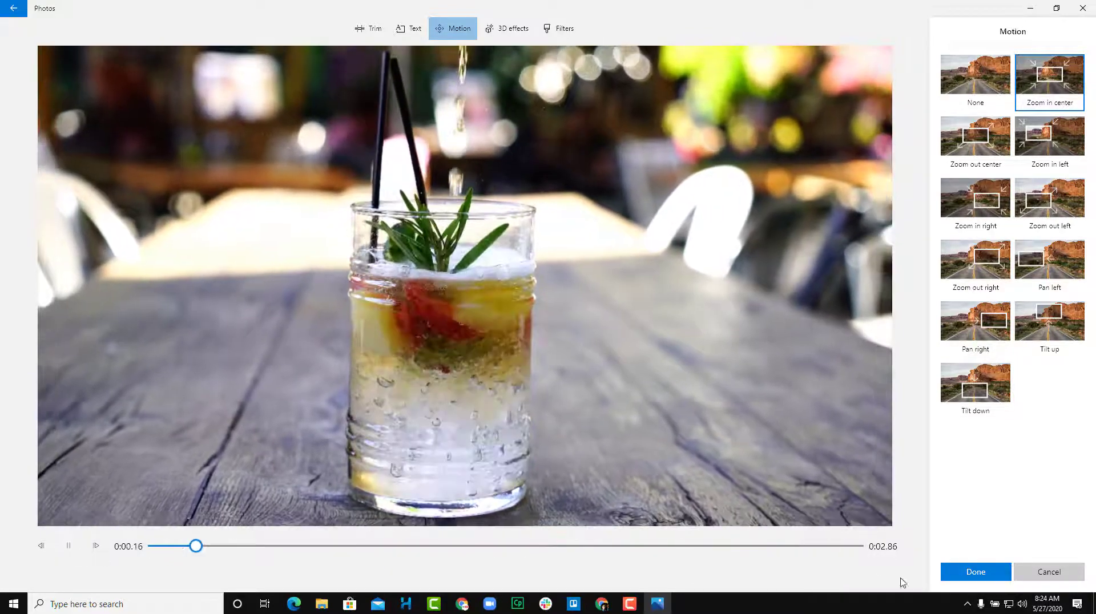
pyautogui.click(973, 572)
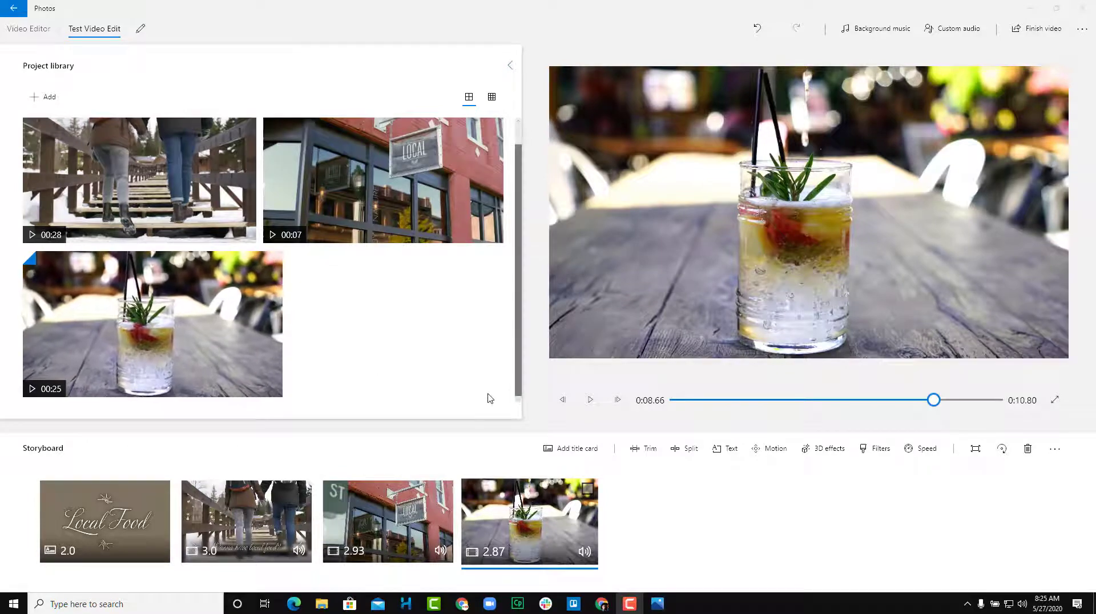
# Add the Atomic motion 3D effect to the drink clip, enlarge it, place it around the lower glass and apply it
pyautogui.click(824, 449)
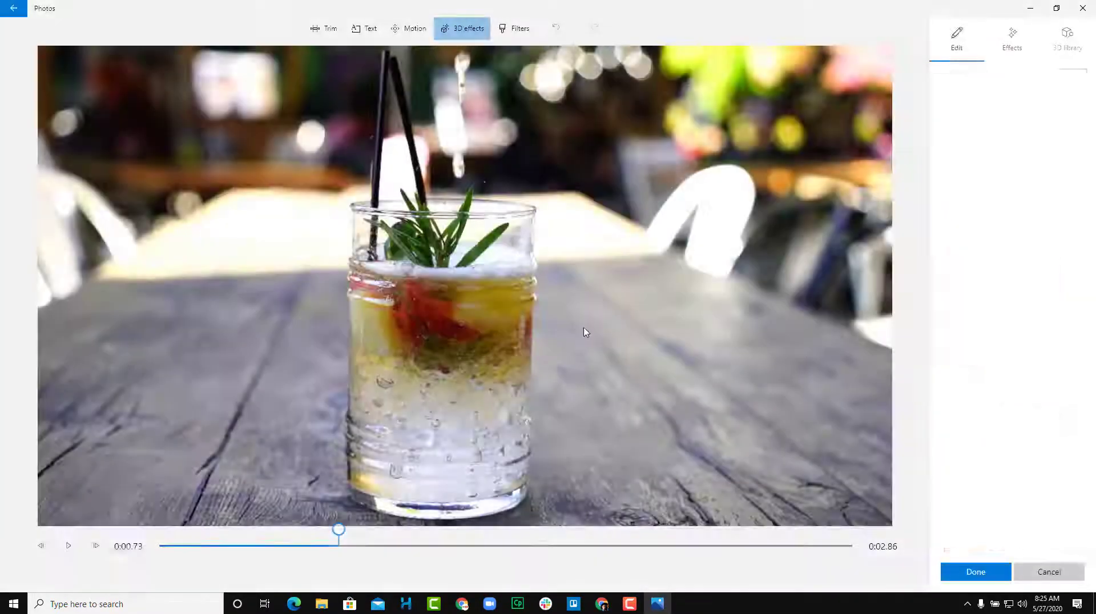
pyautogui.click(995, 288)
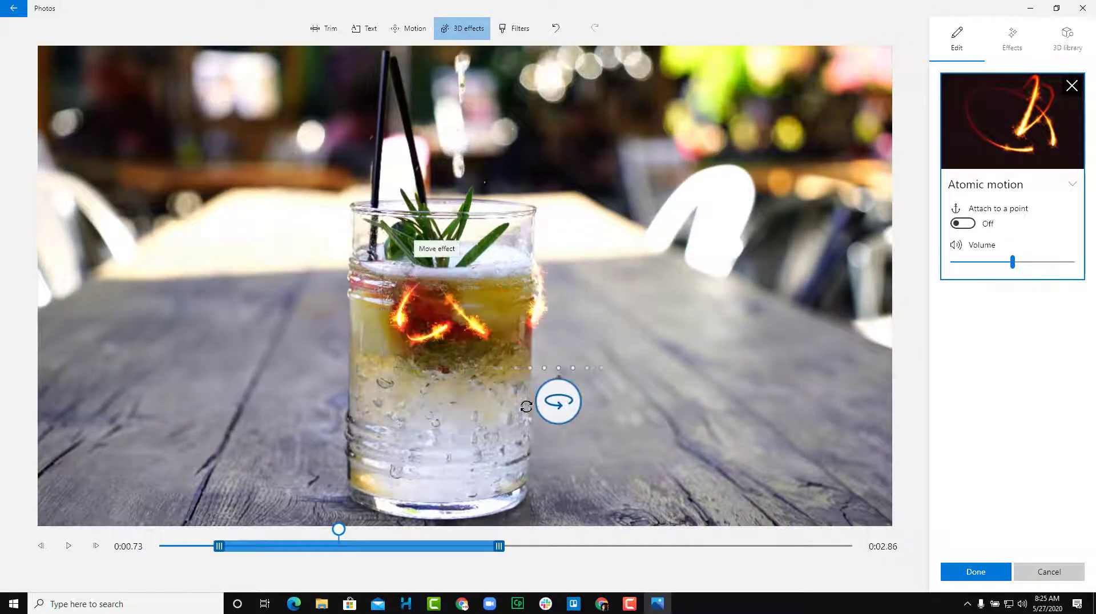
pyautogui.moveTo(599, 283)
pyautogui.mouseDown()
pyautogui.moveTo(597, 237)
pyautogui.moveTo(598, 279)
pyautogui.mouseUp()
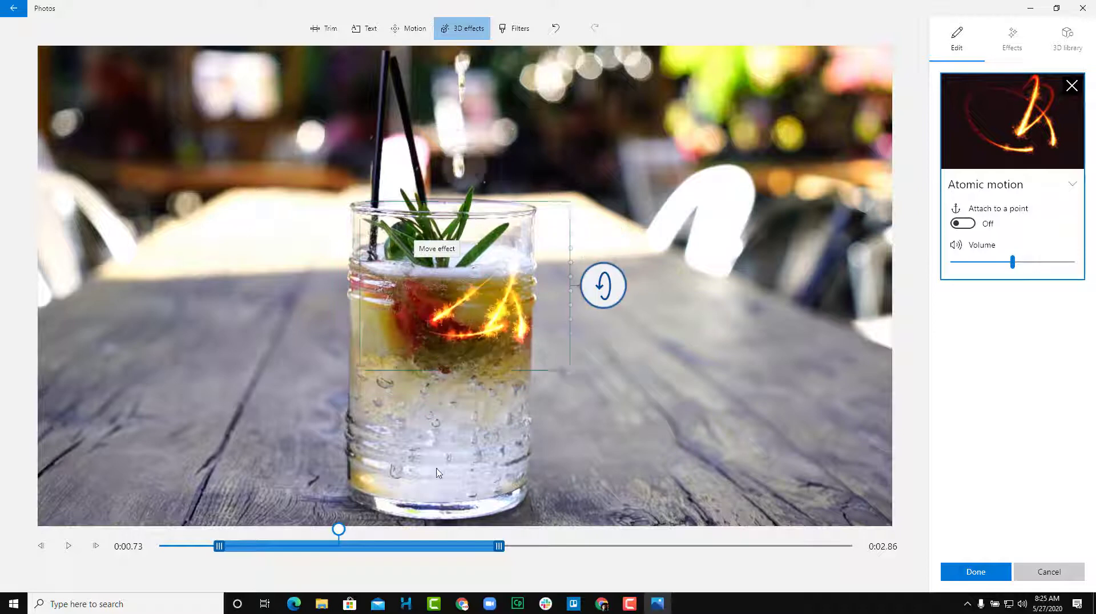
pyautogui.moveTo(340, 531); pyautogui.dragTo(300, 531)
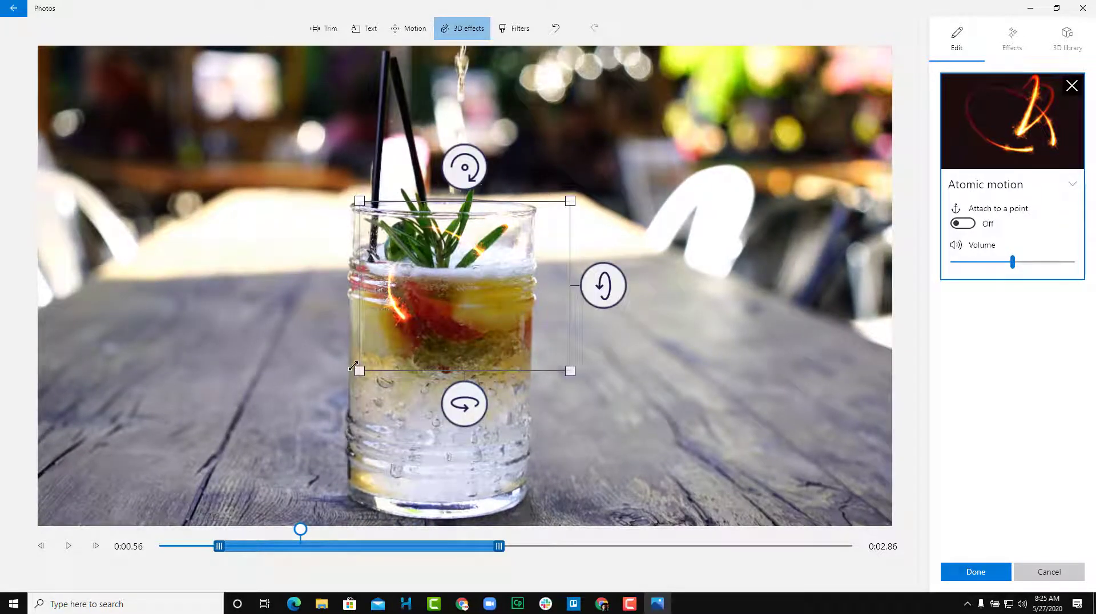
pyautogui.moveTo(330, 398); pyautogui.dragTo(224, 481)
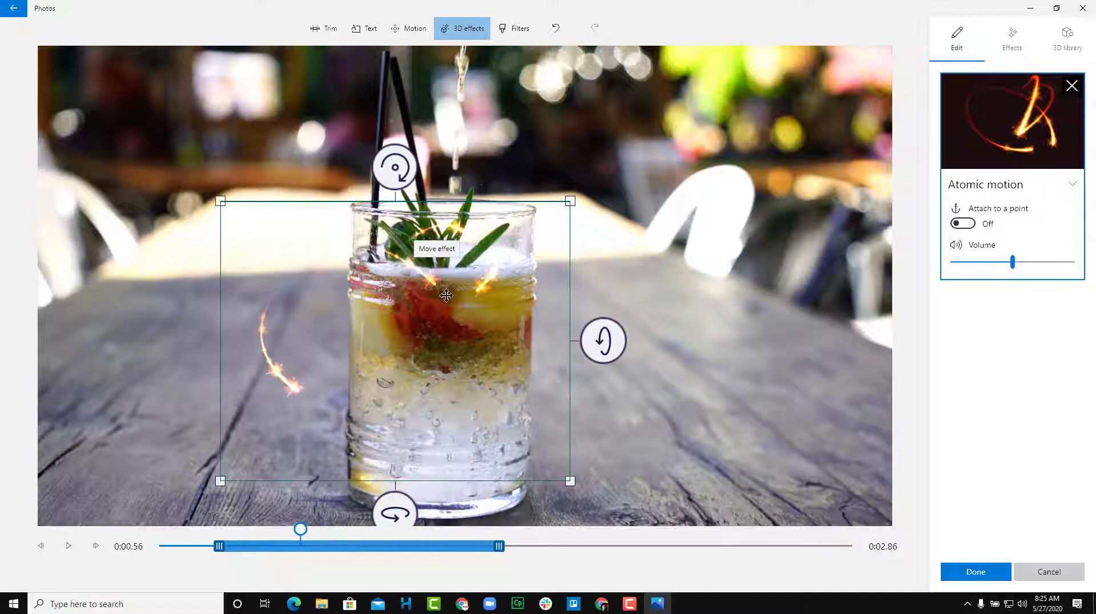
pyautogui.moveTo(446, 287); pyautogui.dragTo(503, 376)
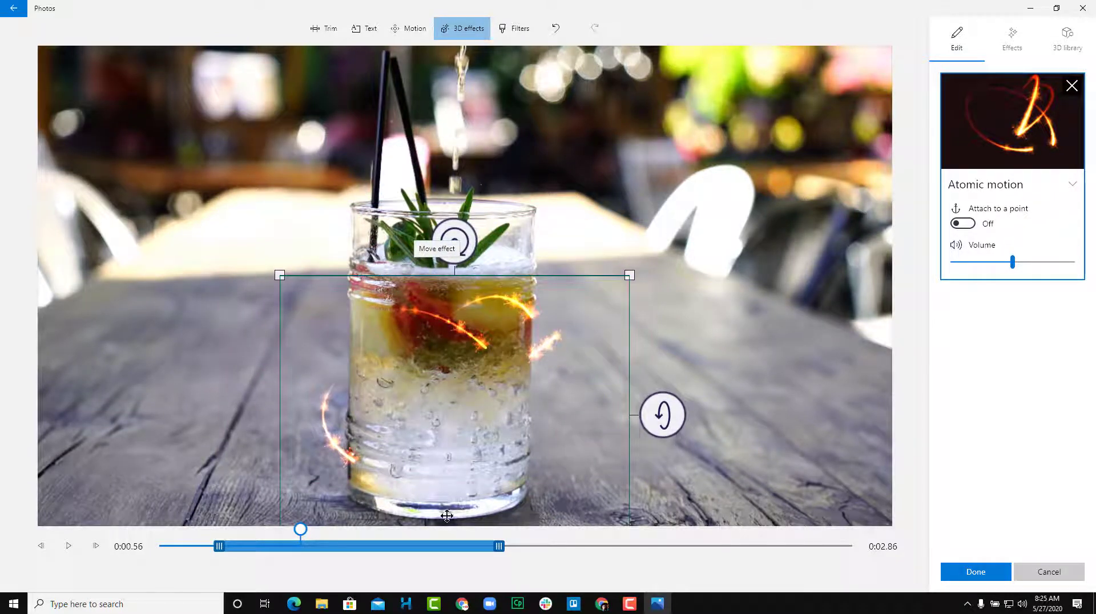
pyautogui.click(976, 578)
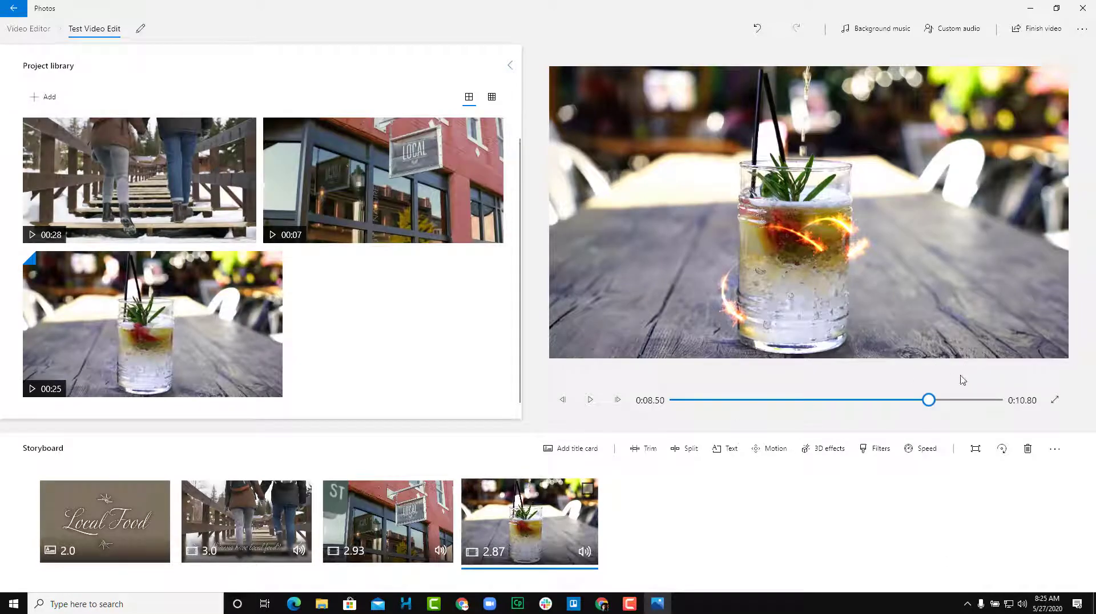
# Try filters such as Iceberg, Energy, Arcade, Brassy, Denim and Adventure on the drink clip and apply the Pearl filter instead
pyautogui.moveTo(929, 400); pyautogui.dragTo(980, 401)
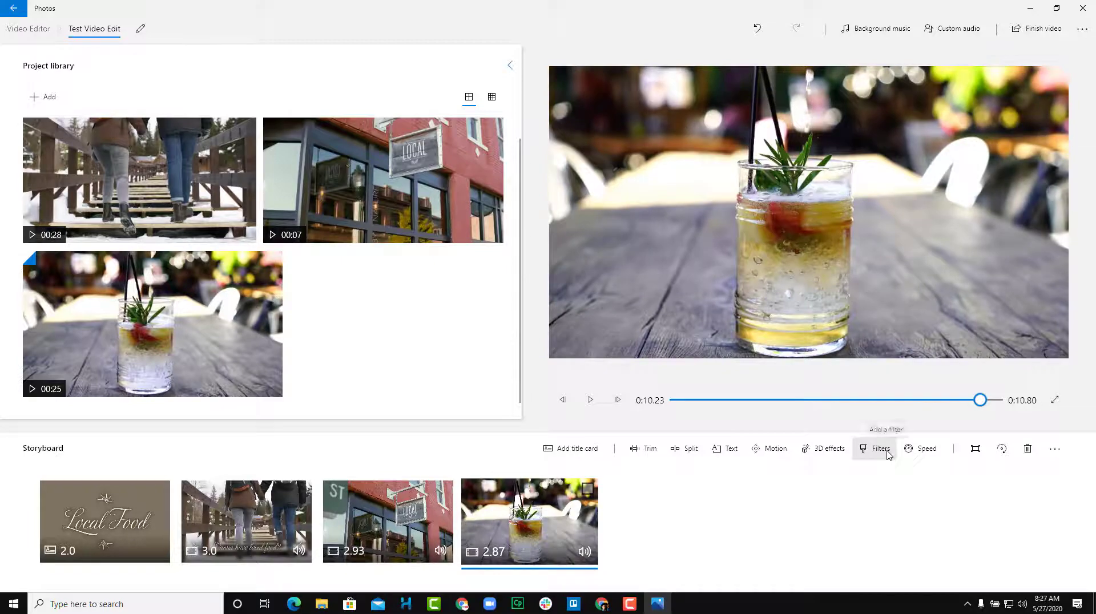
pyautogui.click(880, 450)
pyautogui.click(1038, 194)
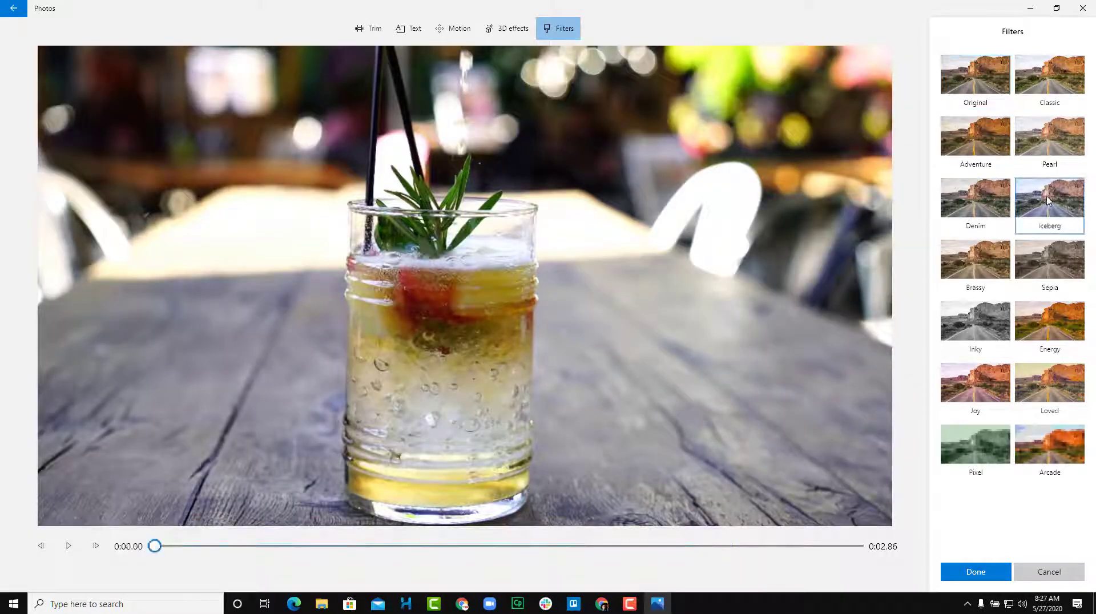
pyautogui.click(1055, 324)
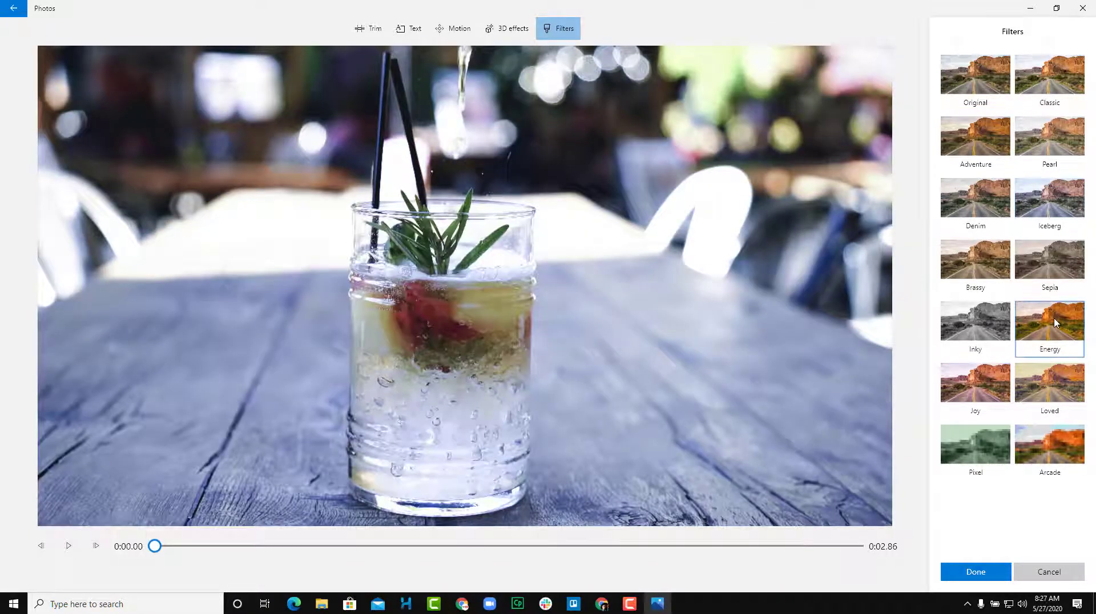
pyautogui.click(1043, 377)
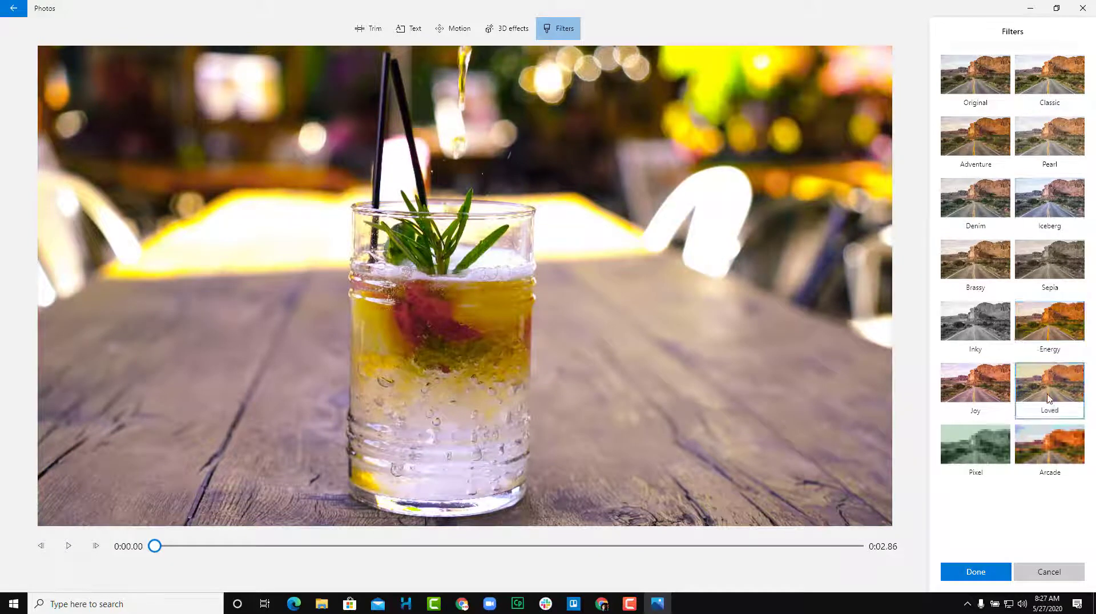
pyautogui.click(1030, 429)
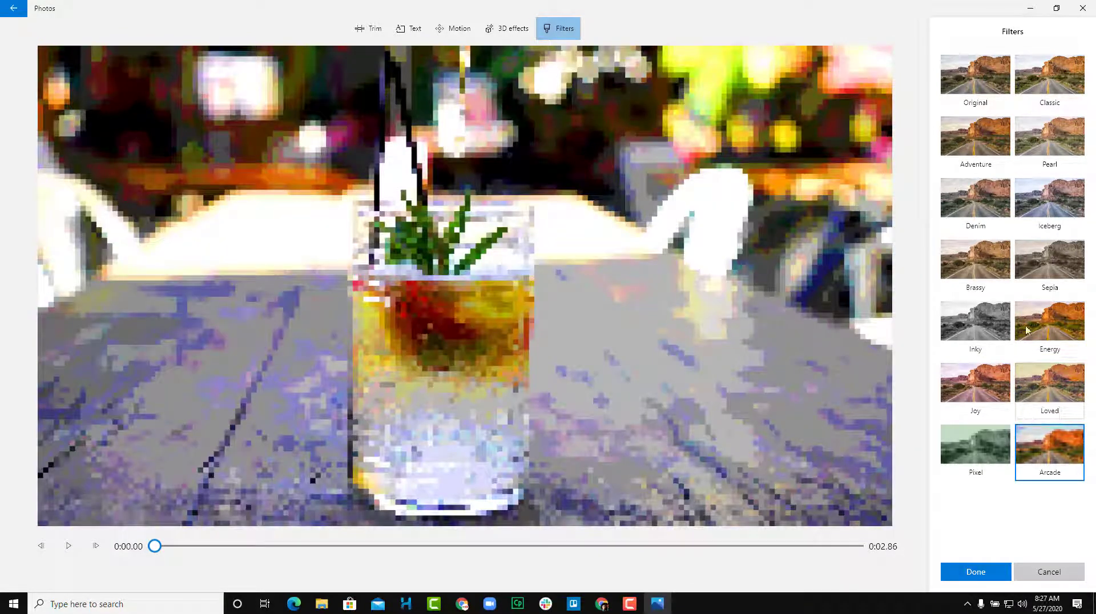
pyautogui.click(1038, 315)
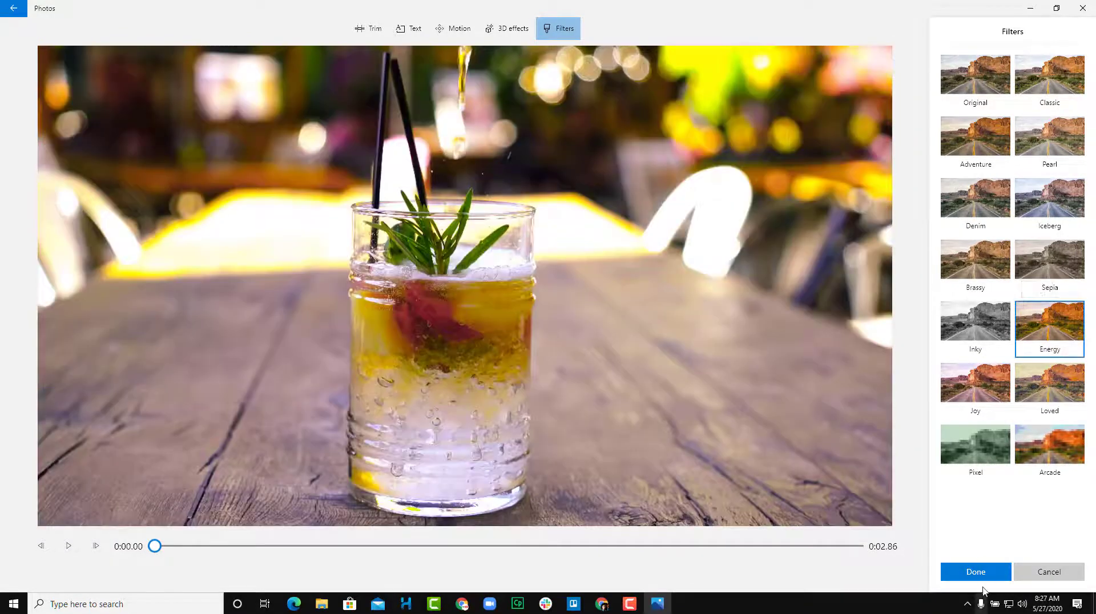
pyautogui.click(981, 260)
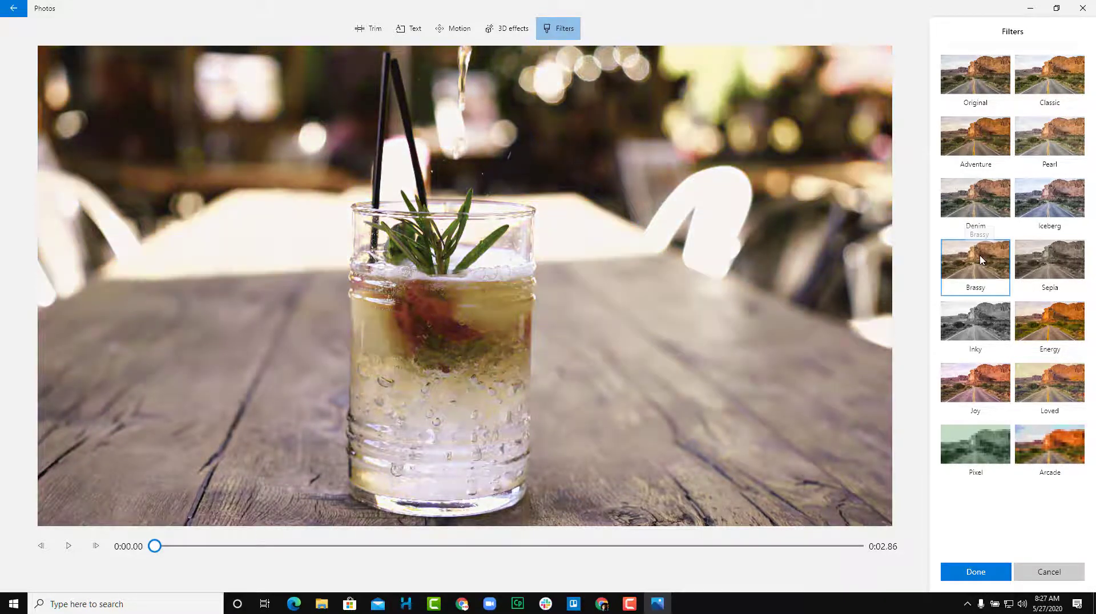
pyautogui.click(1000, 201)
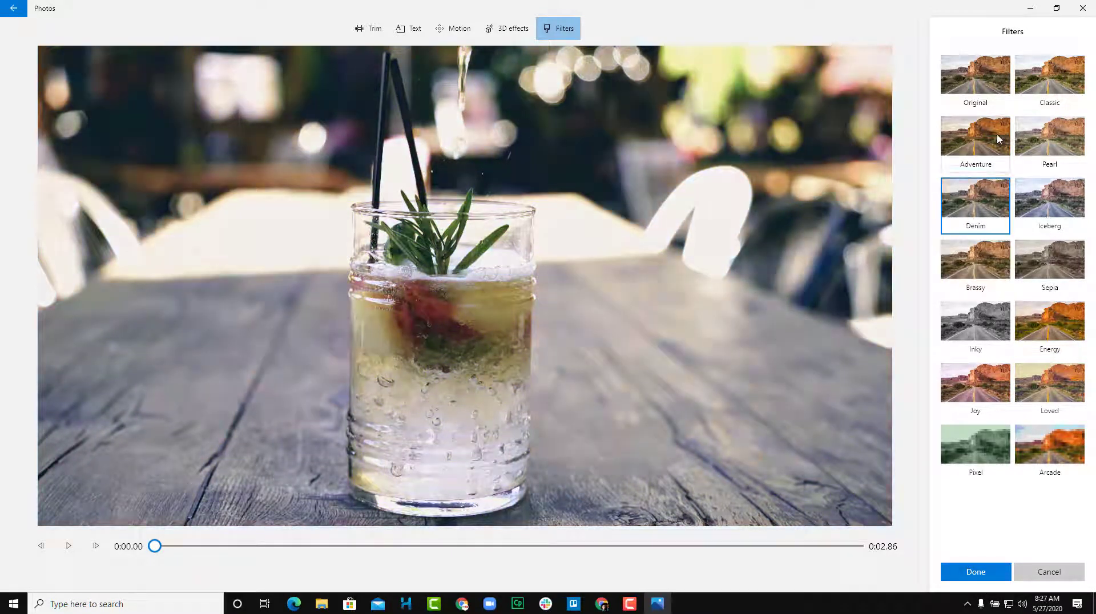
pyautogui.click(997, 139)
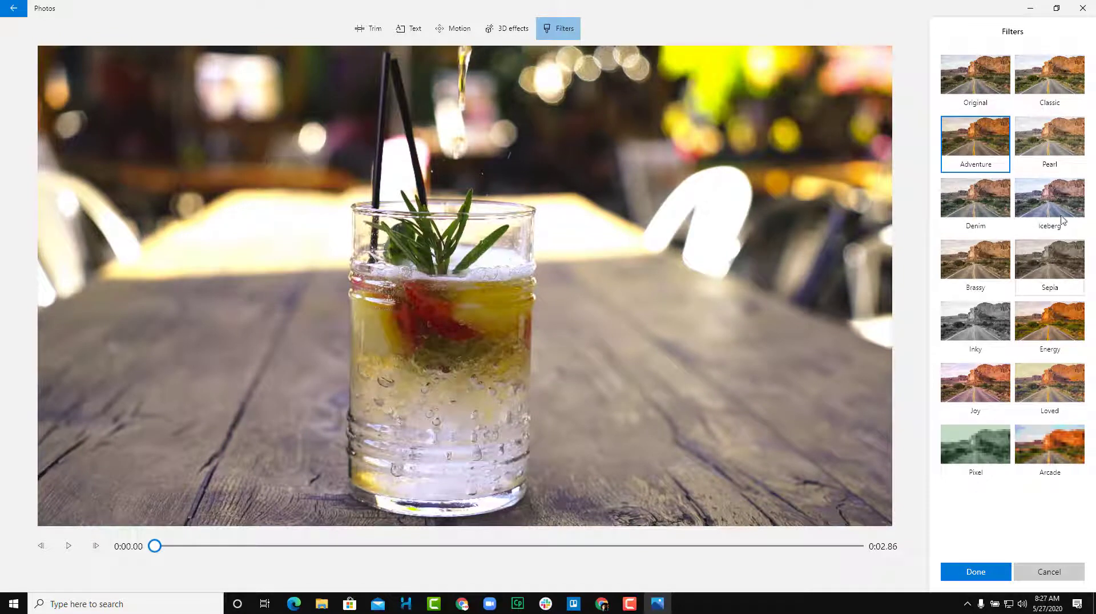
pyautogui.click(1052, 135)
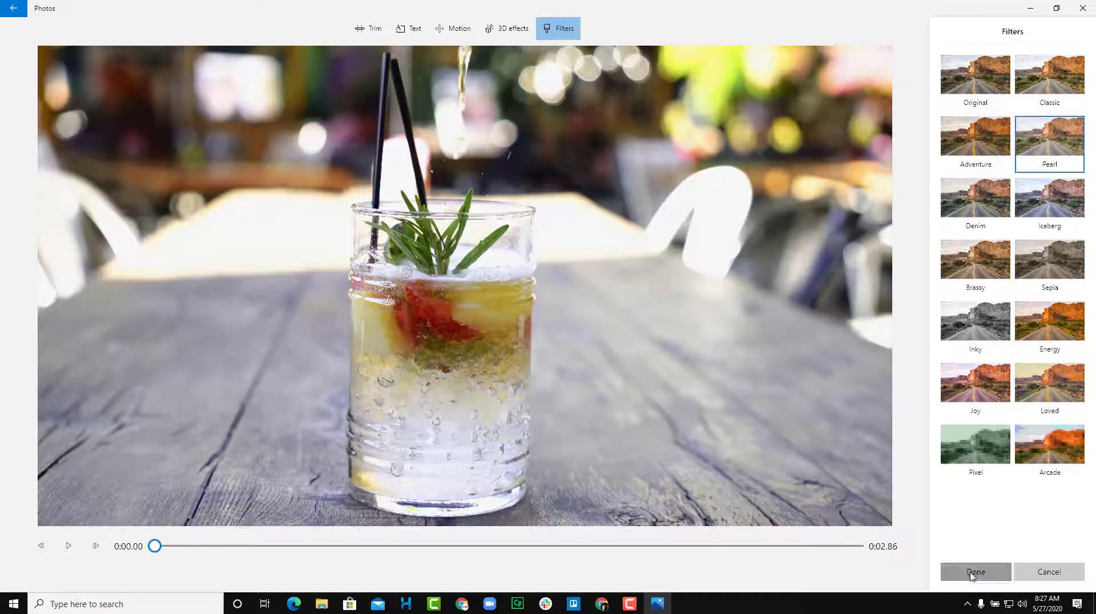
pyautogui.click(973, 573)
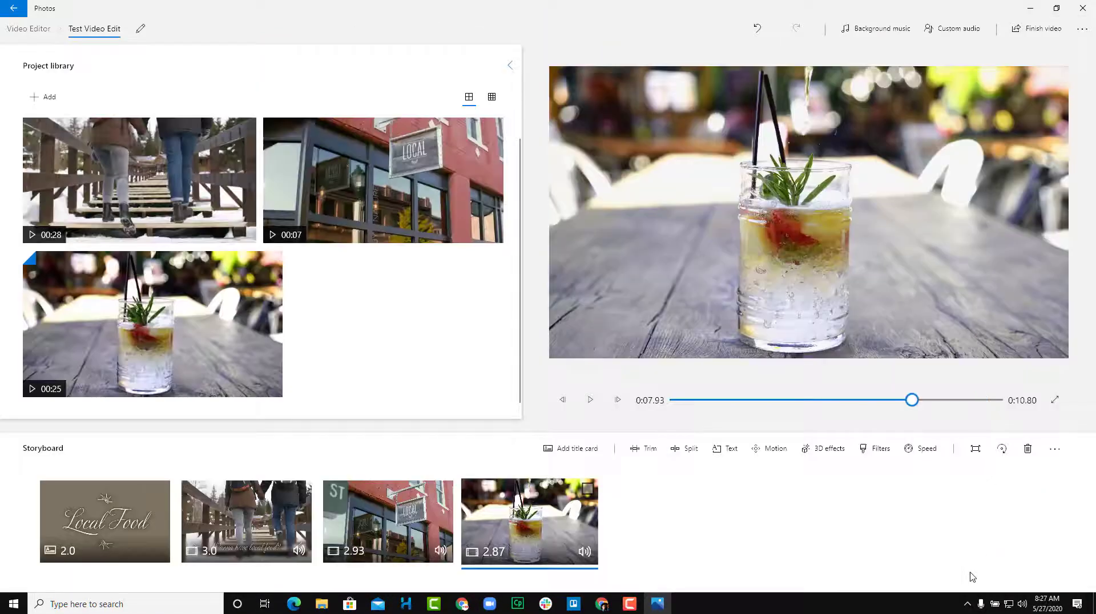
# Try slowing the drink clip to the slow end of the speed range and play part of it to preview the effect
pyautogui.click(936, 452)
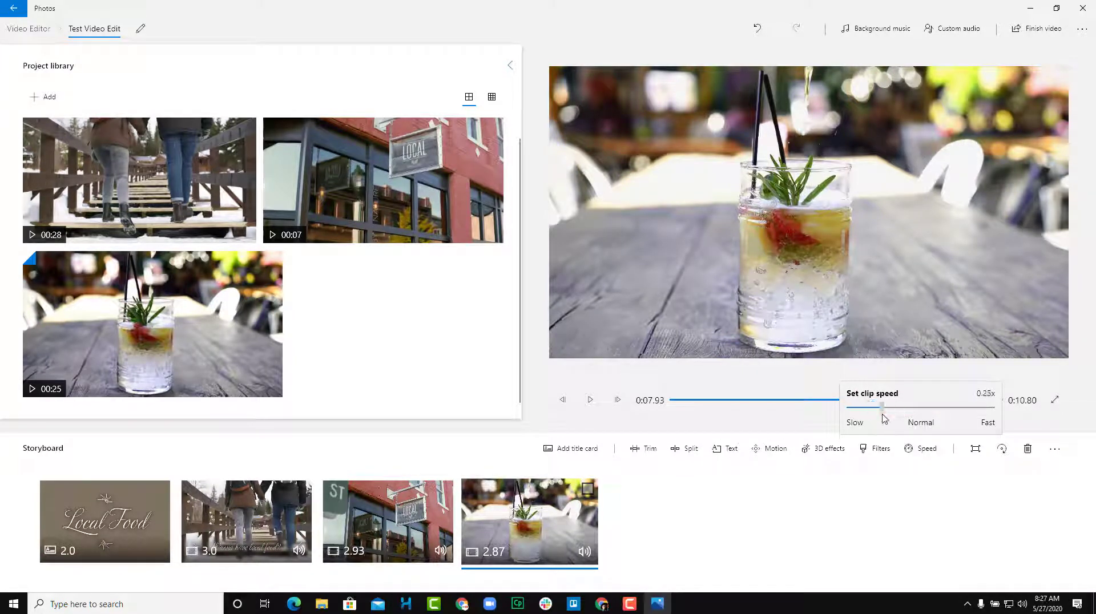
pyautogui.click(821, 487)
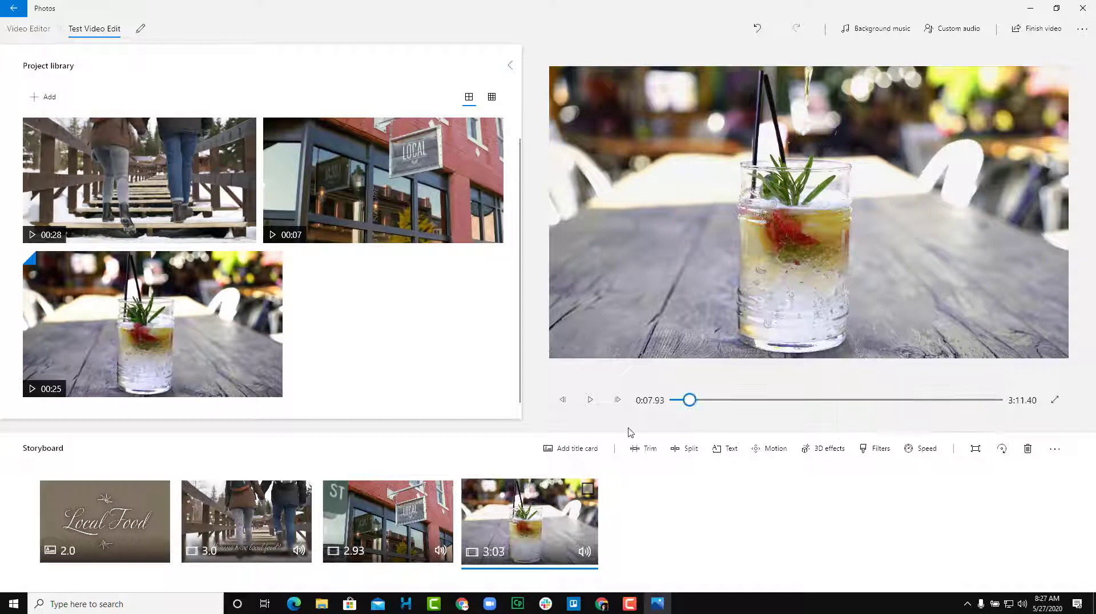
pyautogui.click(592, 402)
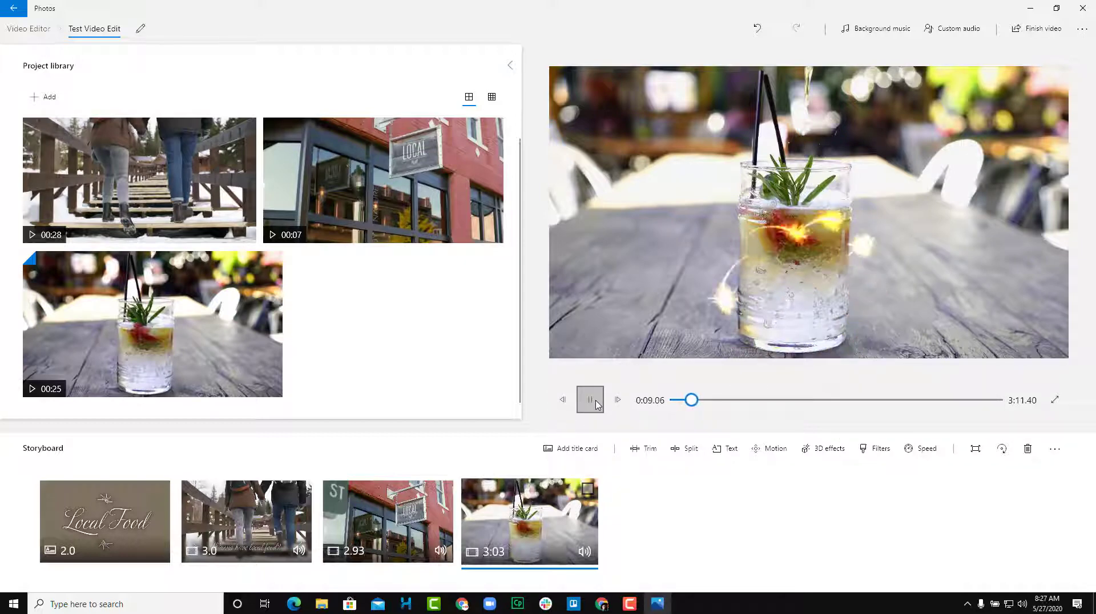
pyautogui.click(597, 405)
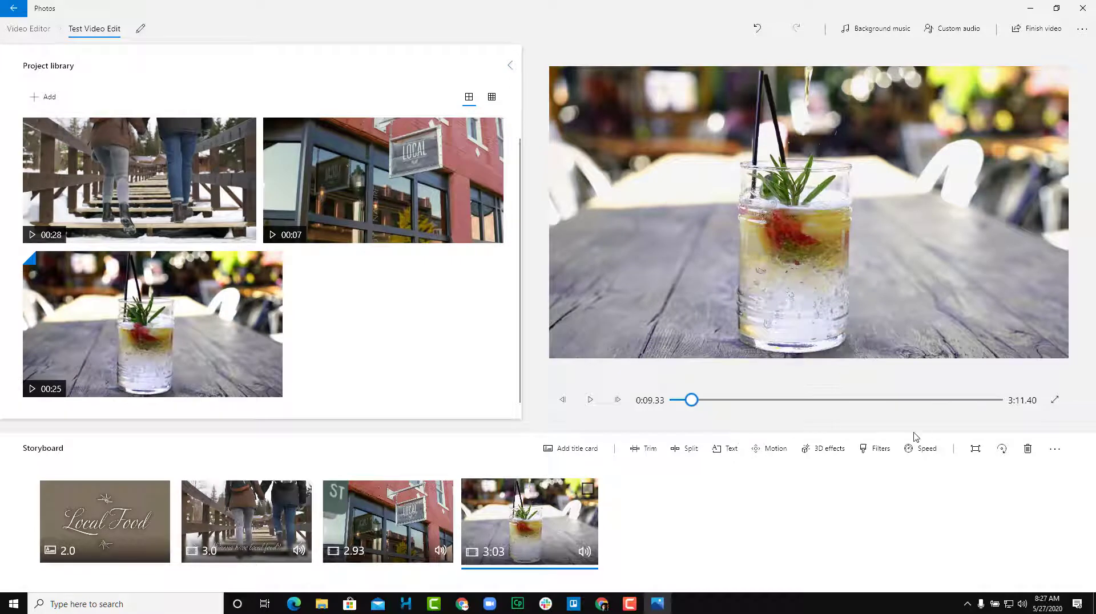
# Remove the Atomic motion 3D effect from the drink clip and set the clip speed to 1x
pyautogui.click(847, 452)
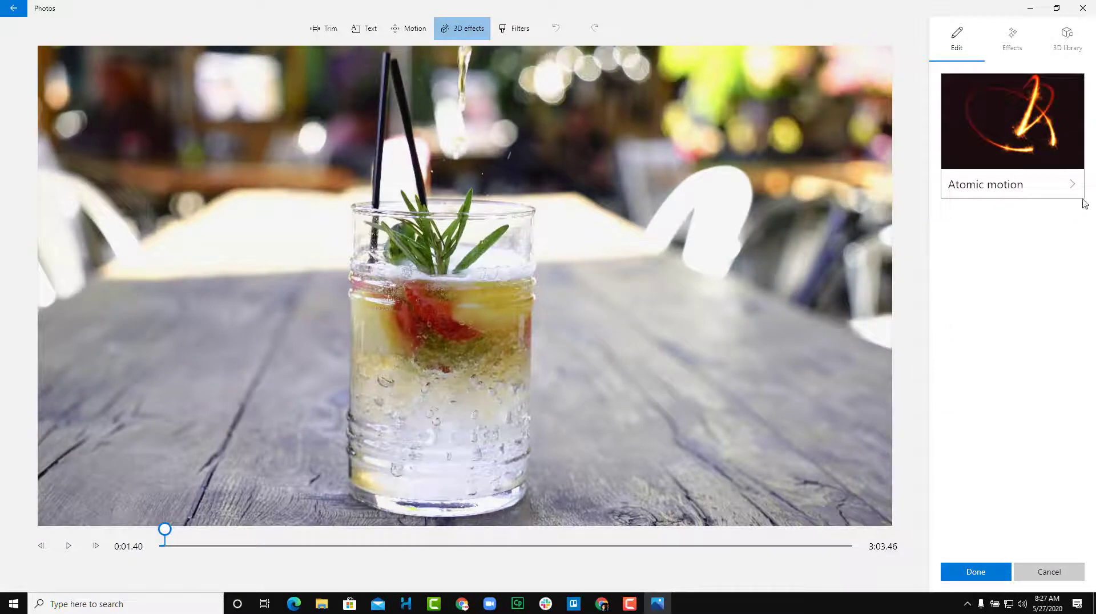
pyautogui.click(1046, 156)
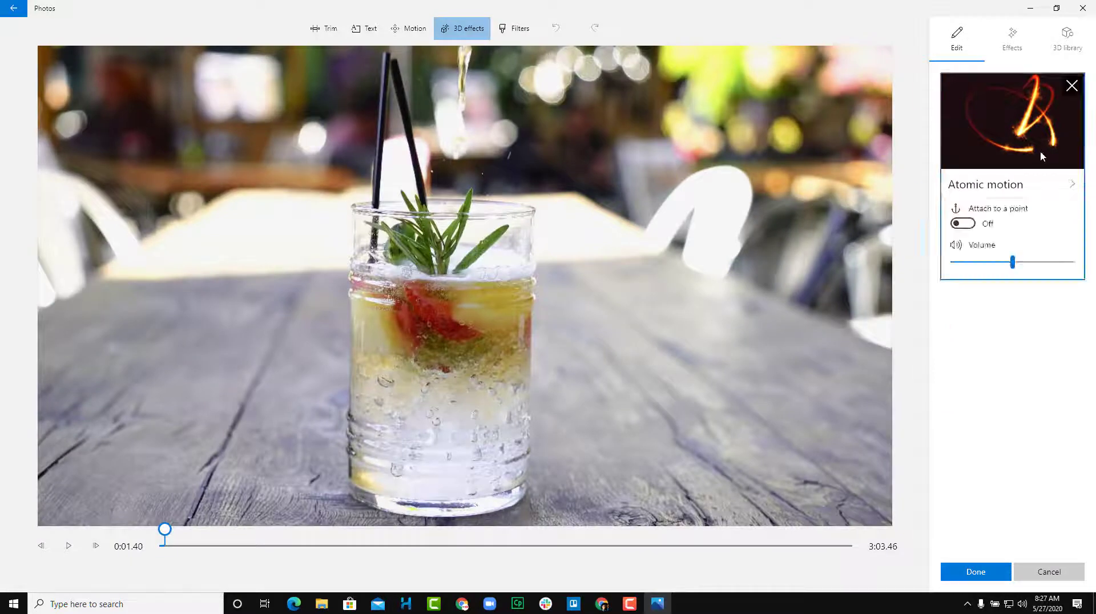
pyautogui.click(1073, 87)
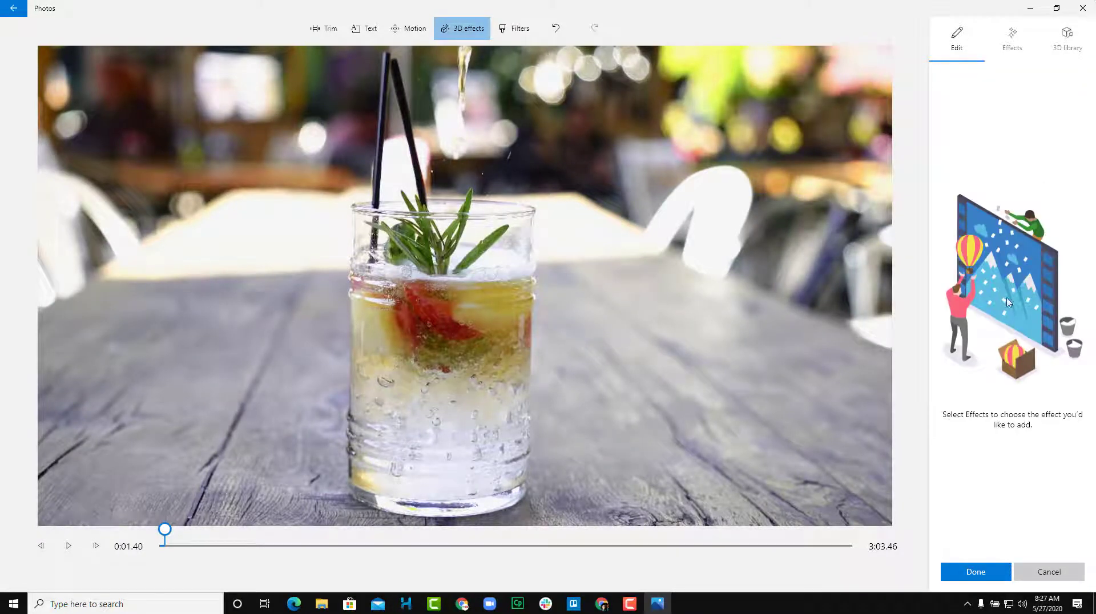
pyautogui.click(969, 574)
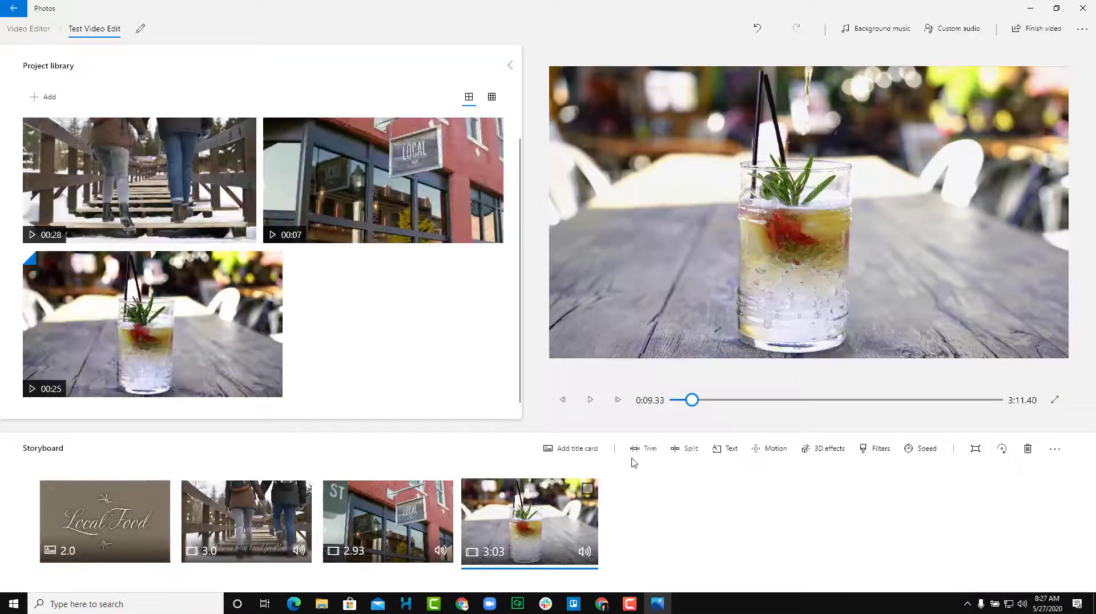
pyautogui.click(907, 450)
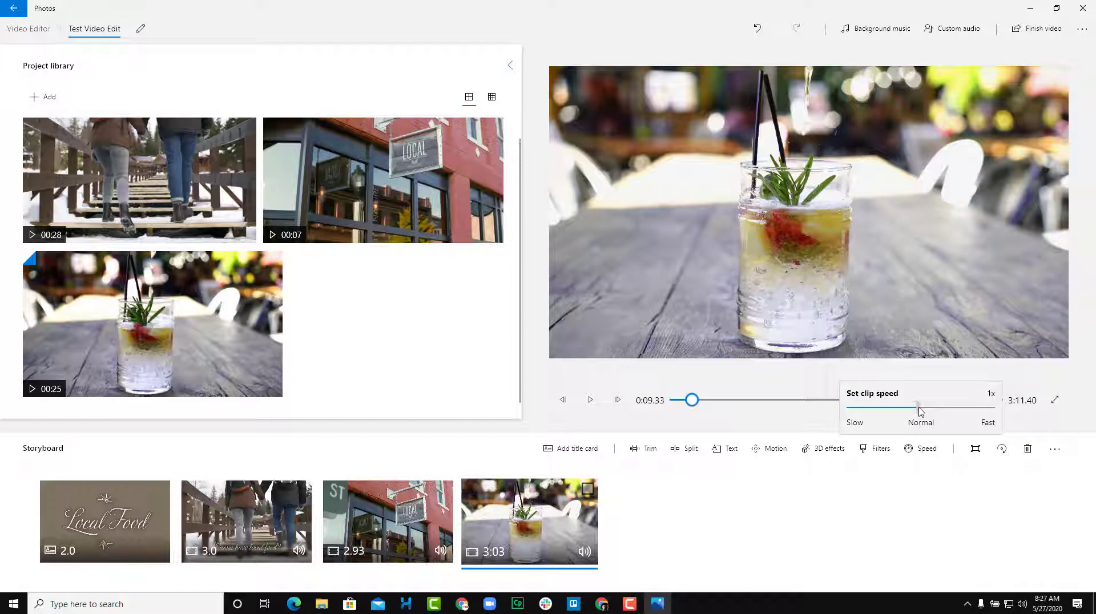
pyautogui.click(957, 529)
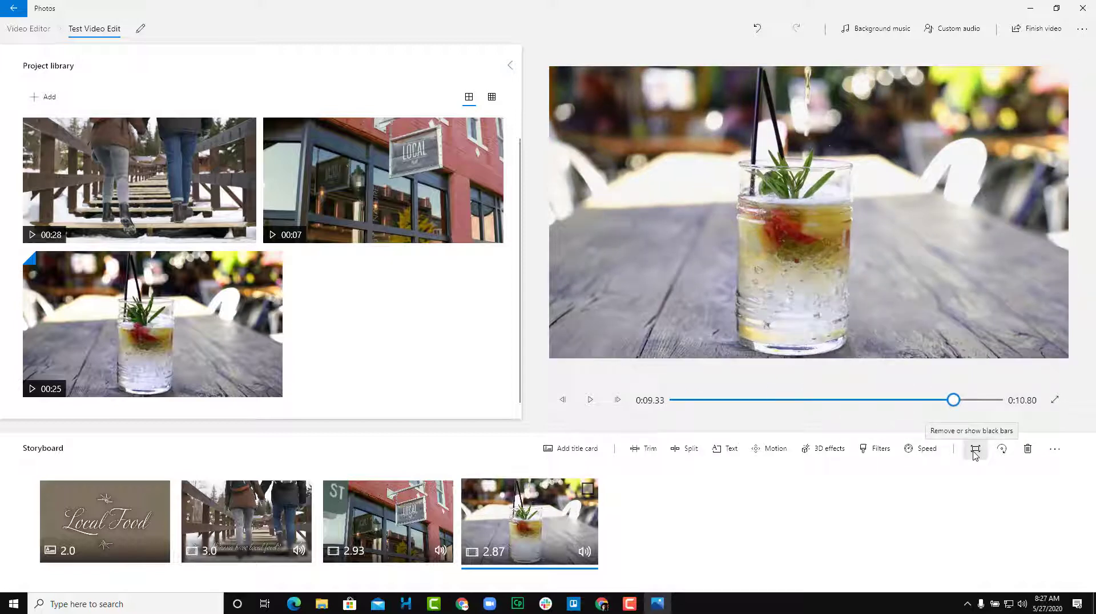
# Rotate the drink clip a quarter turn and set it to remove the black bars
pyautogui.click(1002, 449)
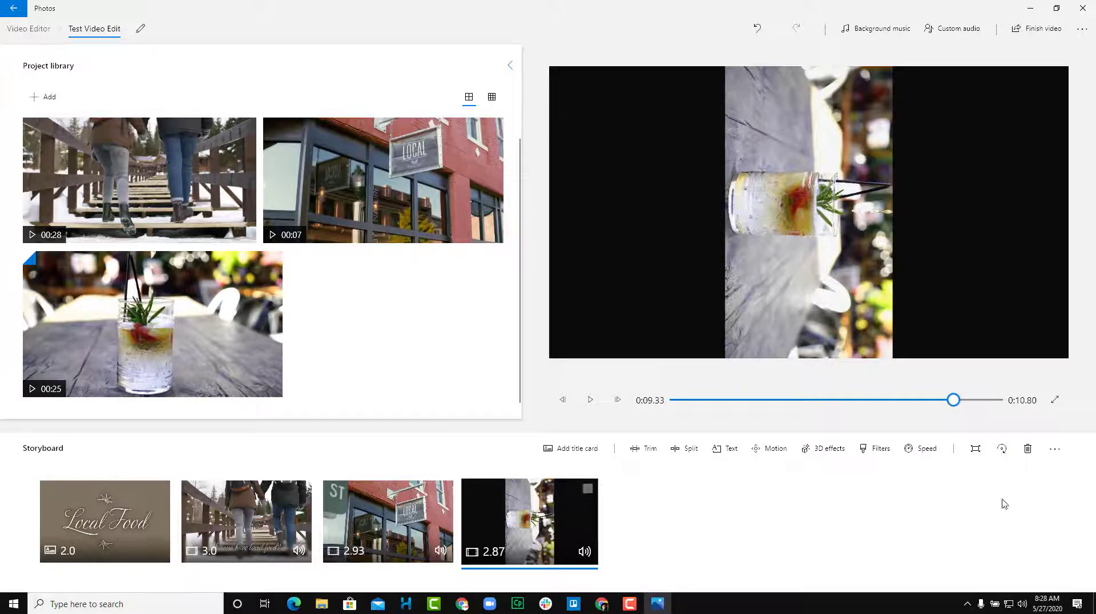
pyautogui.click(976, 450)
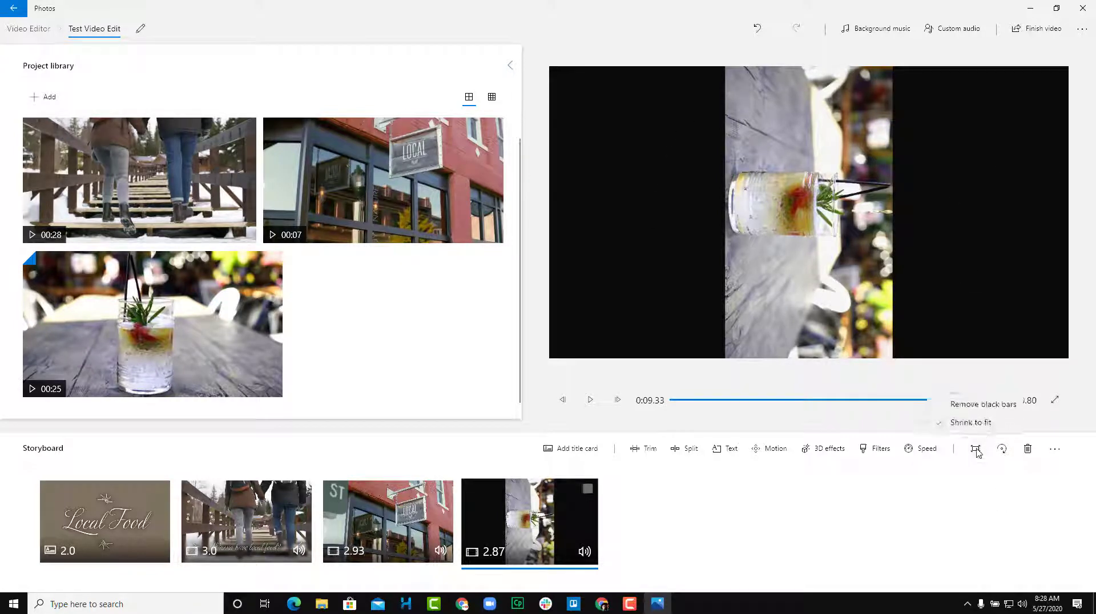
pyautogui.click(994, 406)
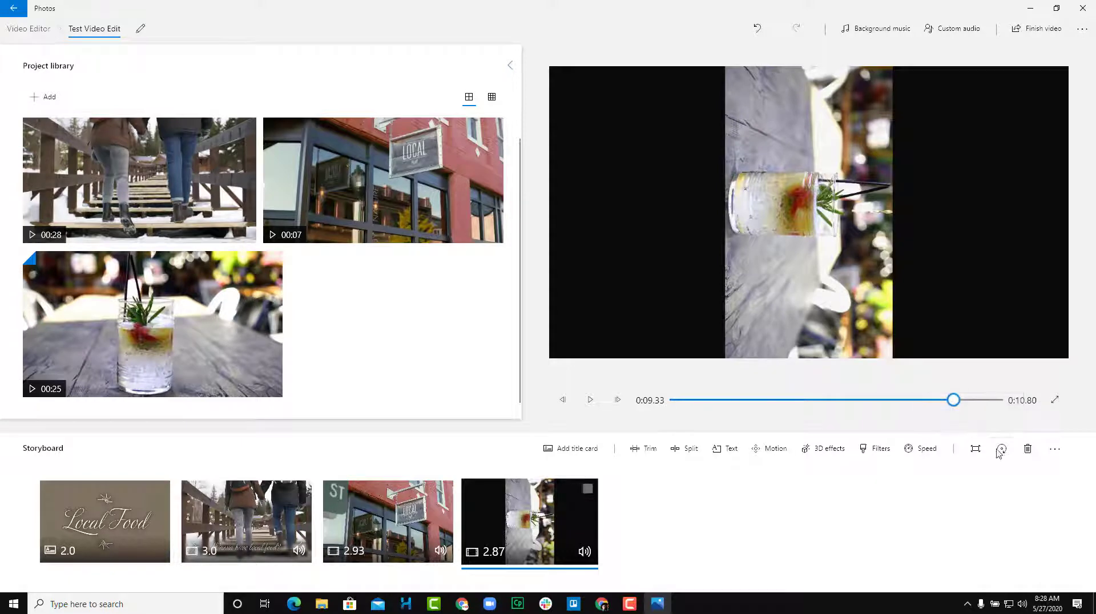
# Rotate the drink clip repeatedly until the glass stands upright again
pyautogui.click(1002, 449)
pyautogui.click(1002, 449)
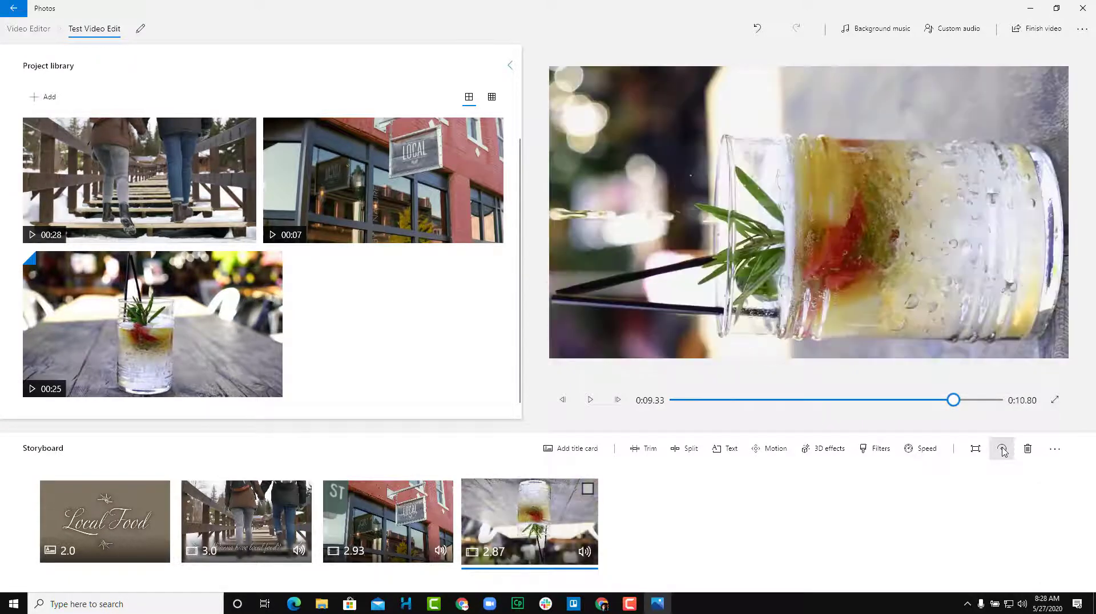
pyautogui.click(1002, 449)
pyautogui.click(1002, 449)
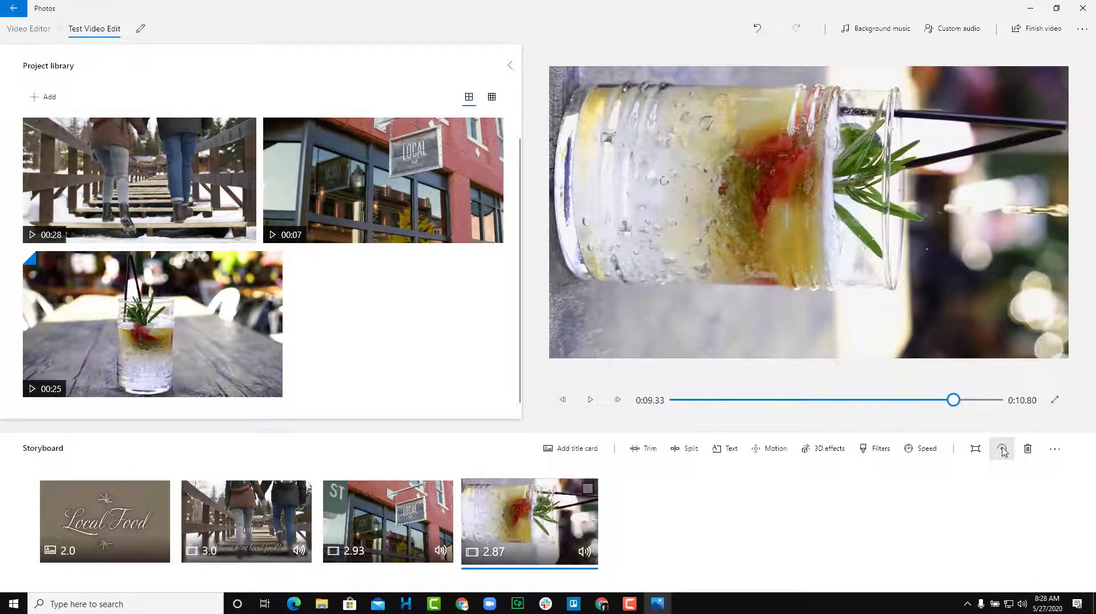
pyautogui.click(1002, 449)
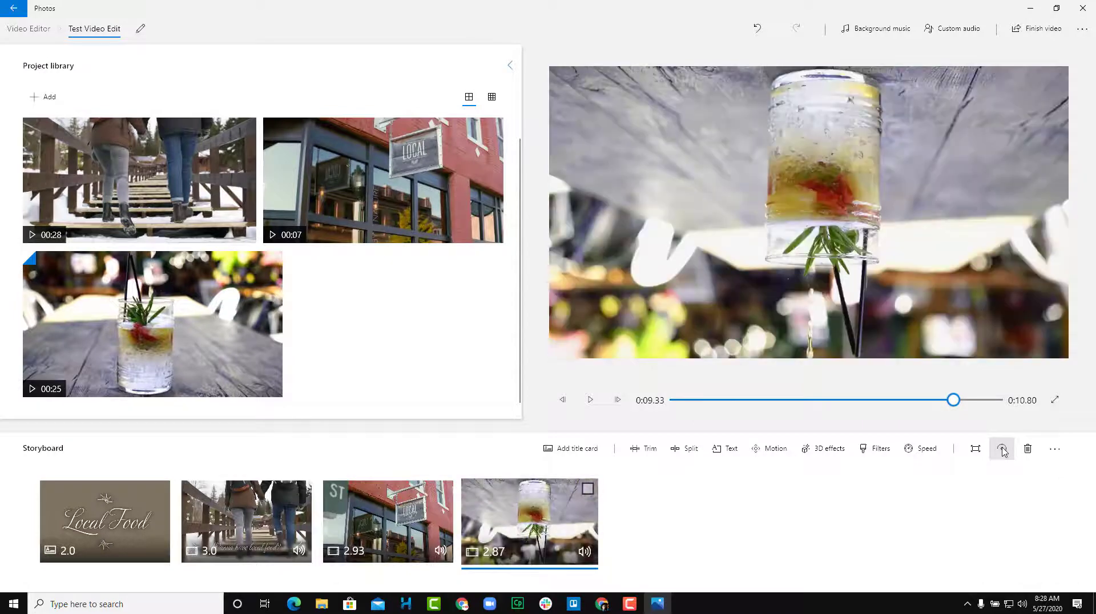
pyautogui.click(1002, 449)
pyautogui.click(1003, 450)
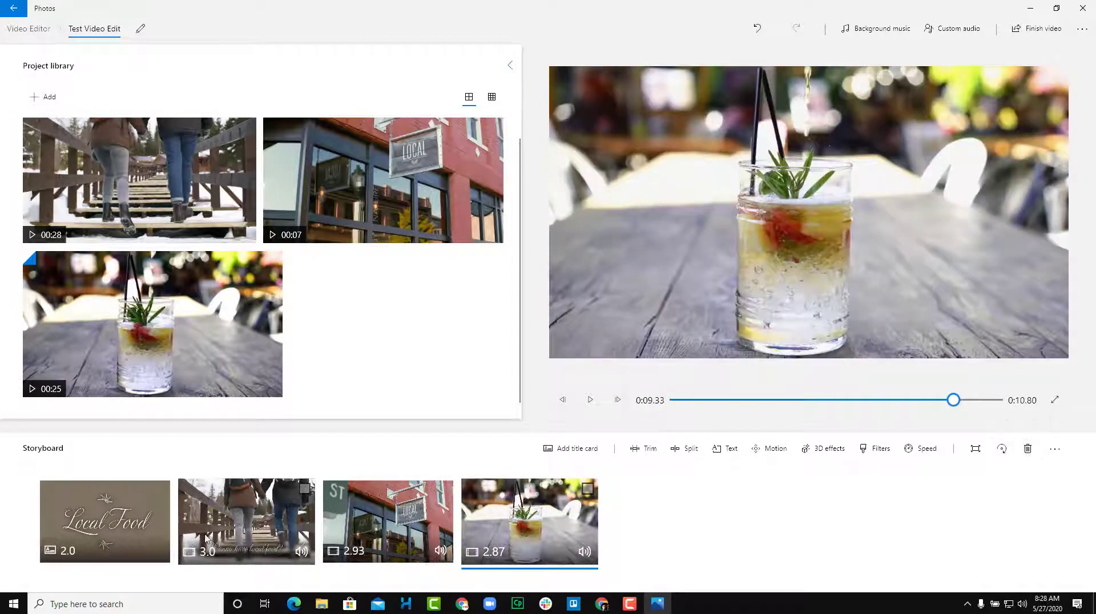
# Delete the Local Food title card from the storyboard
pyautogui.click(45, 508)
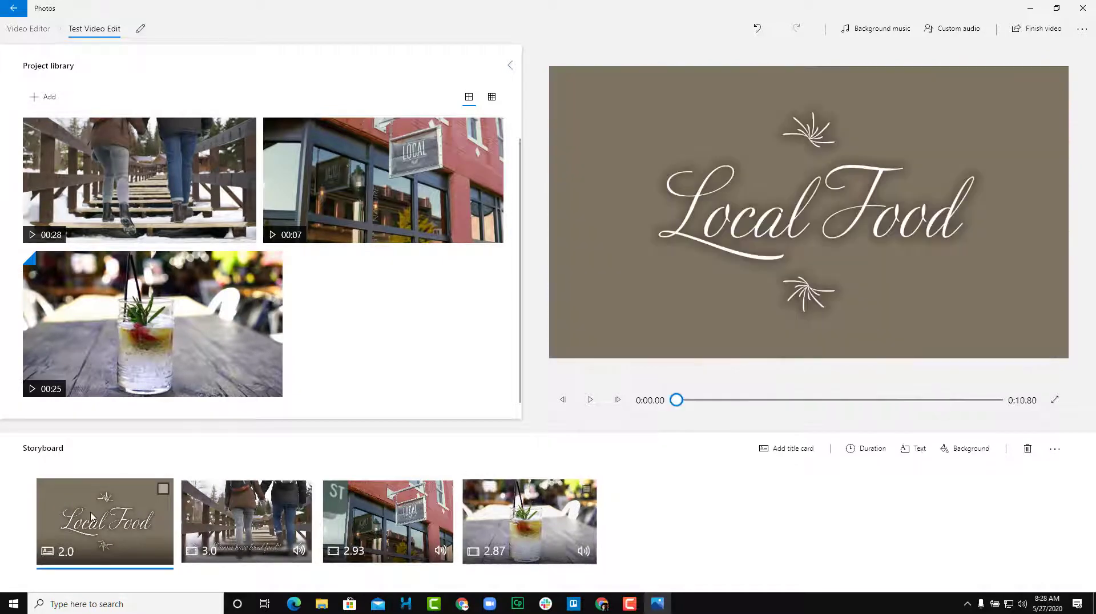
pyautogui.click(1026, 448)
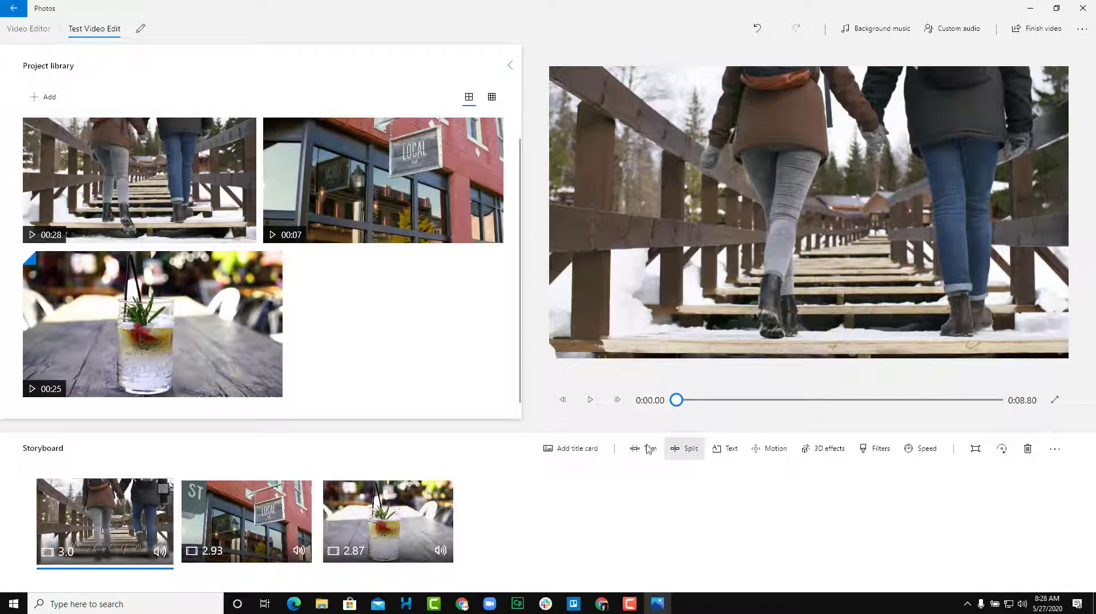
# Check the background music choices without applying one, and add Seasons.mp3 from the Audio folder as custom audio
pyautogui.click(881, 29)
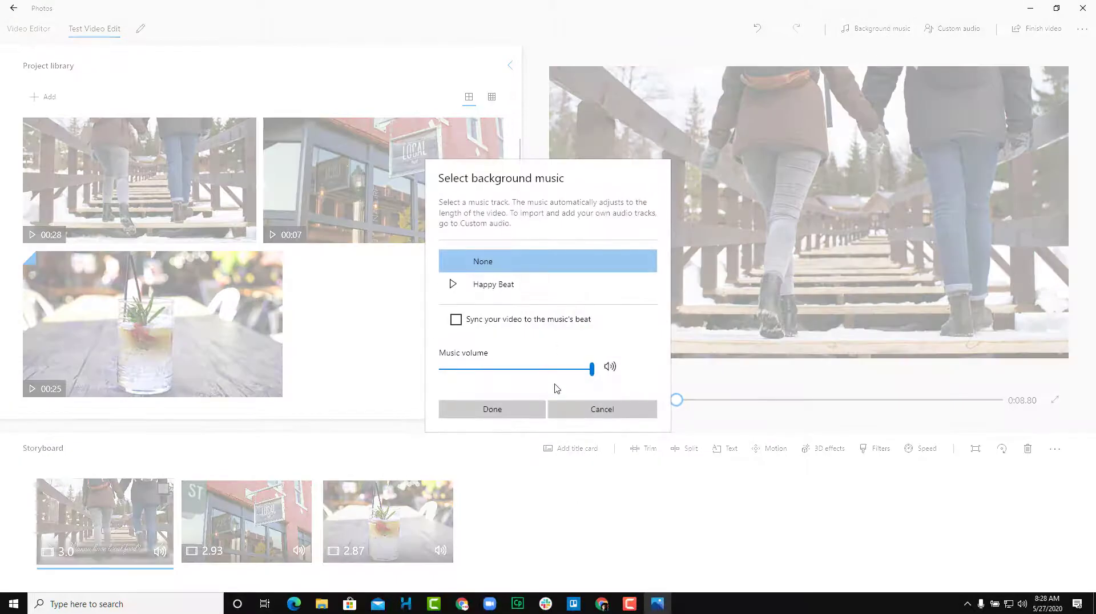
pyautogui.click(582, 416)
pyautogui.click(937, 29)
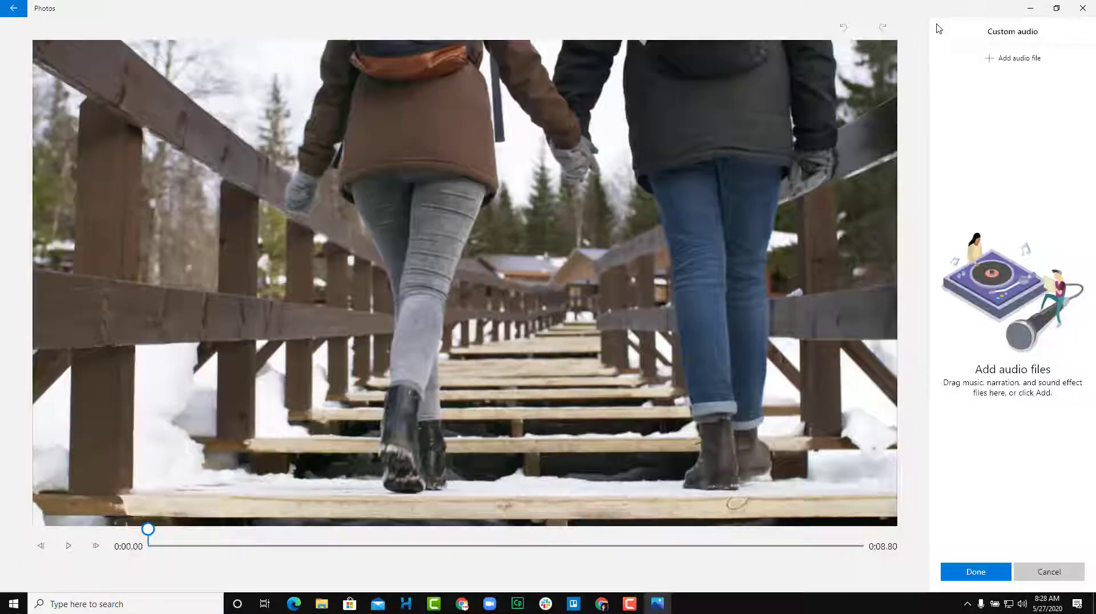
pyautogui.click(1002, 61)
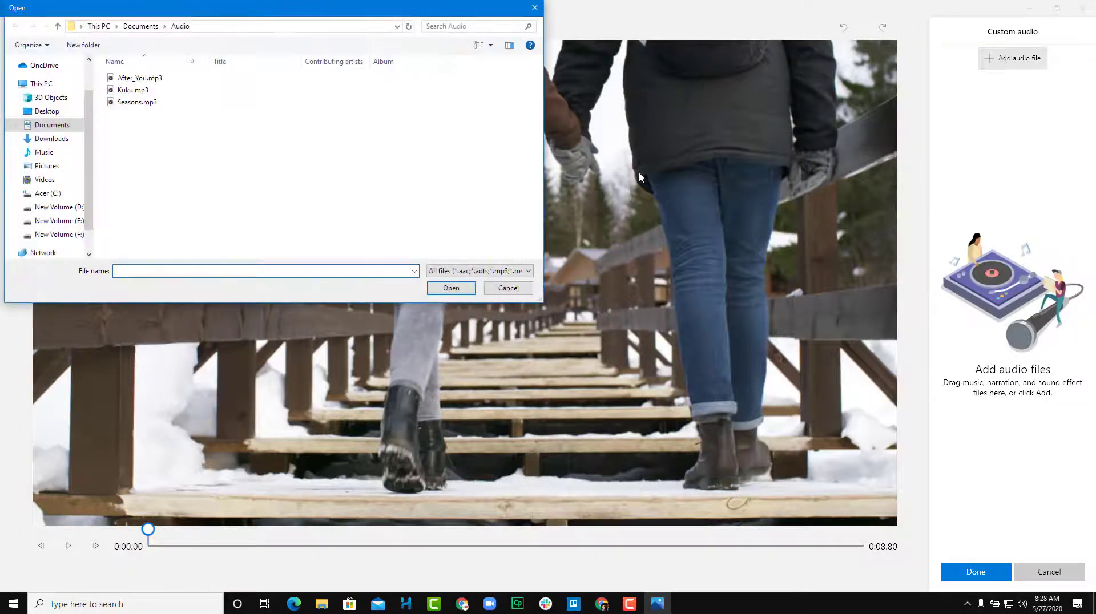
pyautogui.click(163, 103)
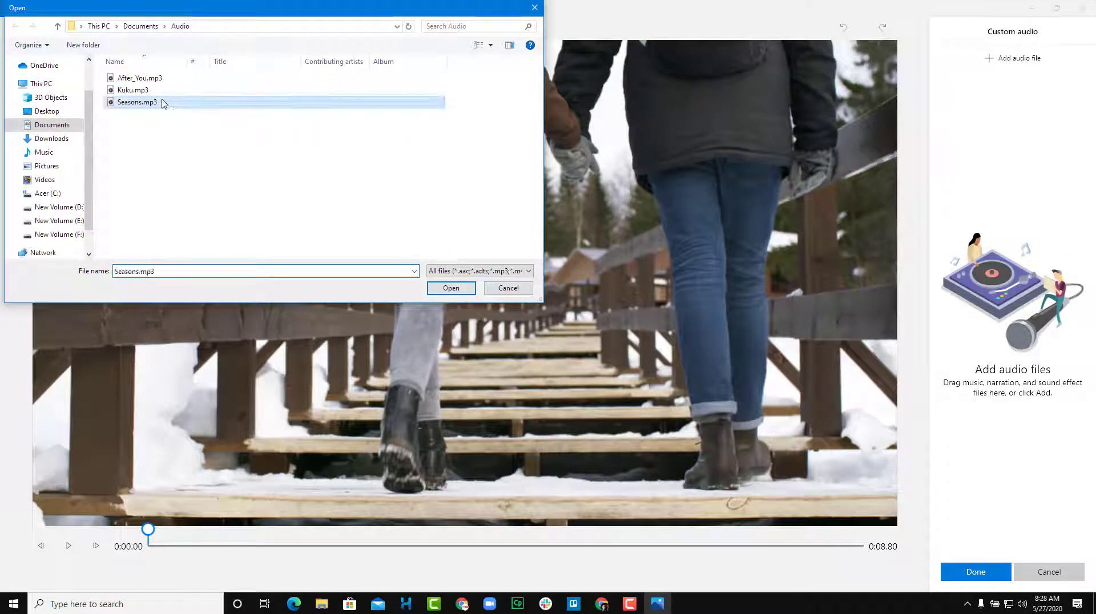
pyautogui.click(460, 290)
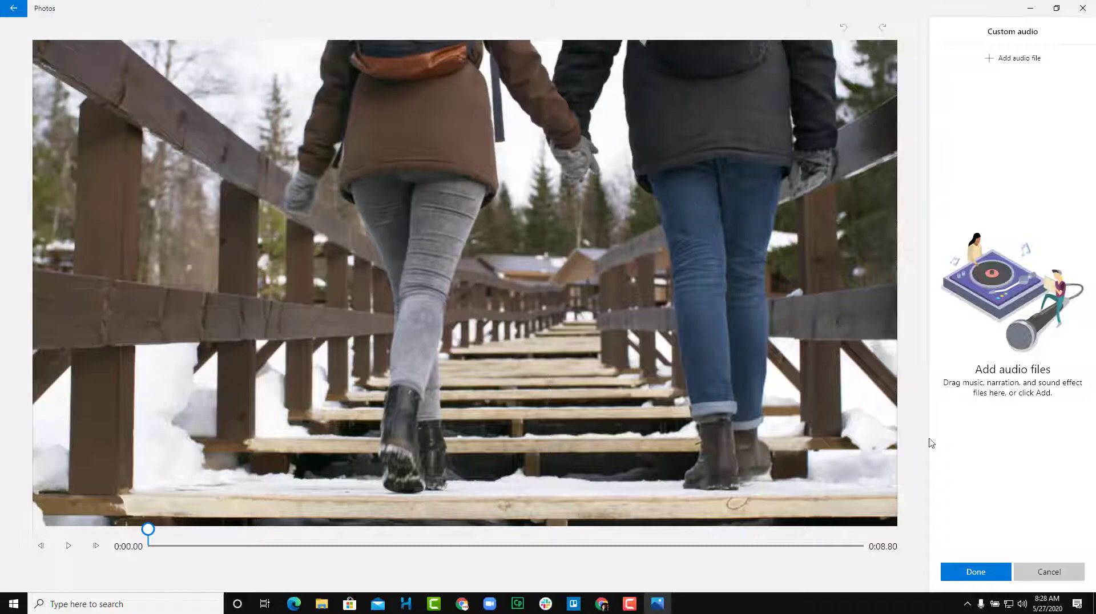
# Apply the Seasons.mp3 custom audio and play the project to preview it with the sound
pyautogui.click(983, 576)
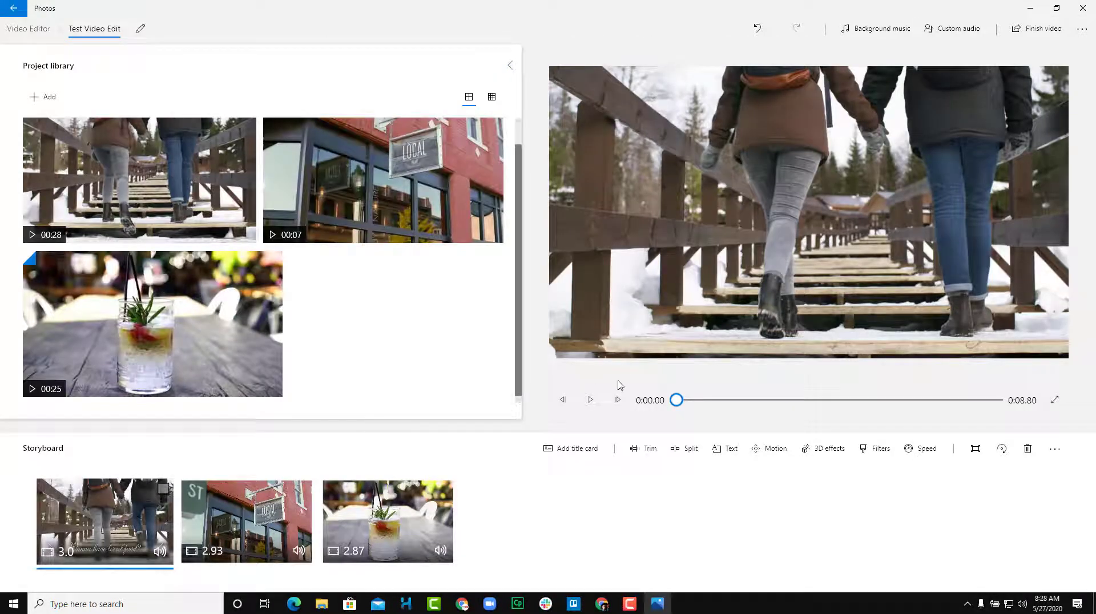
pyautogui.click(590, 400)
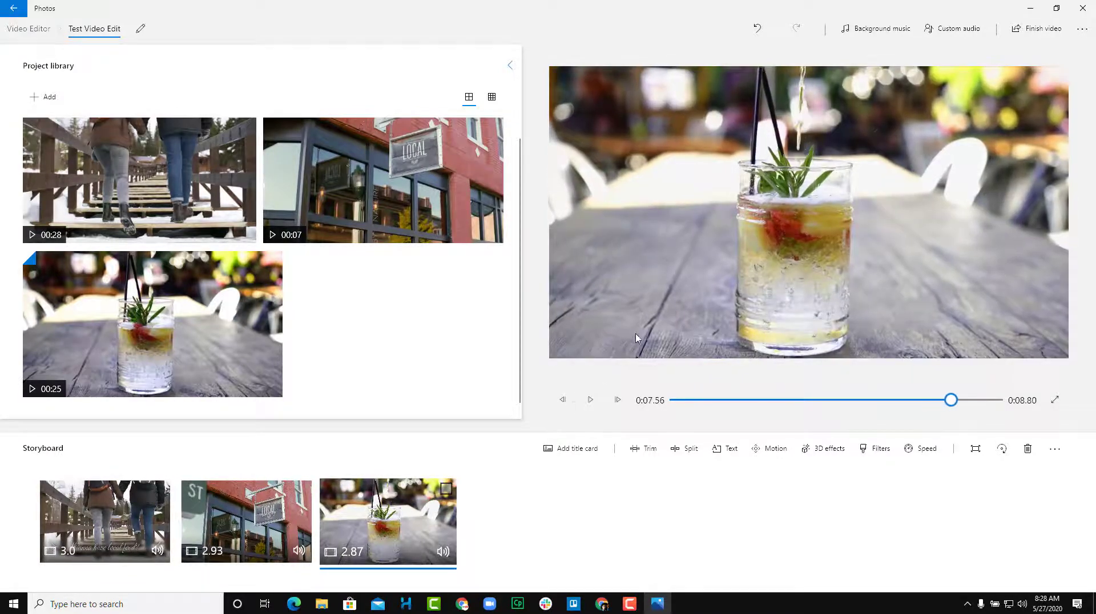
# Reopen the custom audio settings and set the end of Seasons.mp3 to the end of the video timeline
pyautogui.click(952, 29)
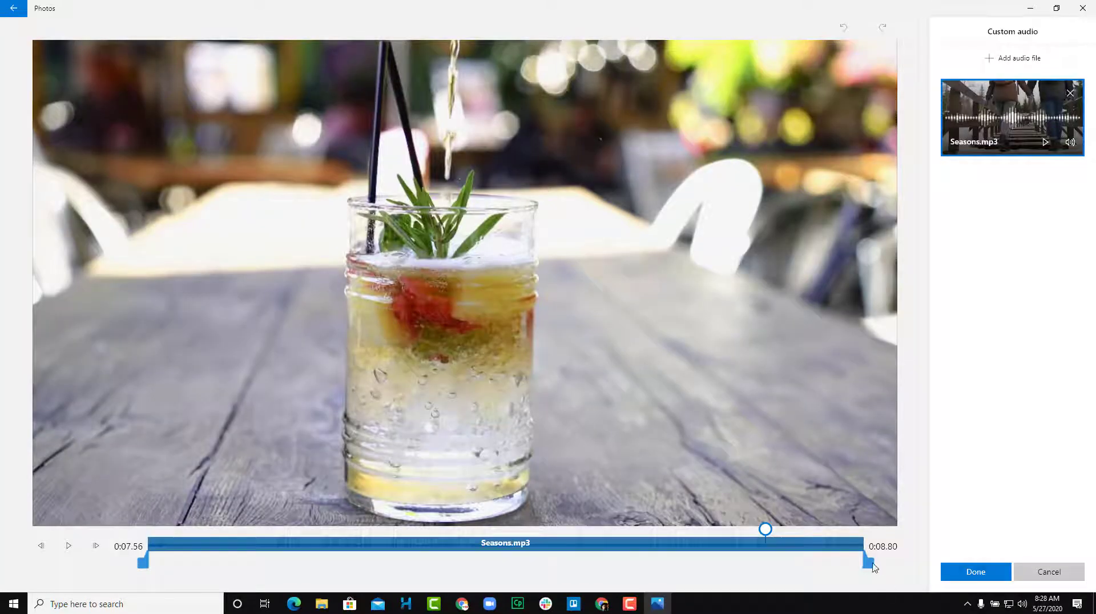
pyautogui.moveTo(872, 567); pyautogui.dragTo(934, 551)
pyautogui.click(976, 572)
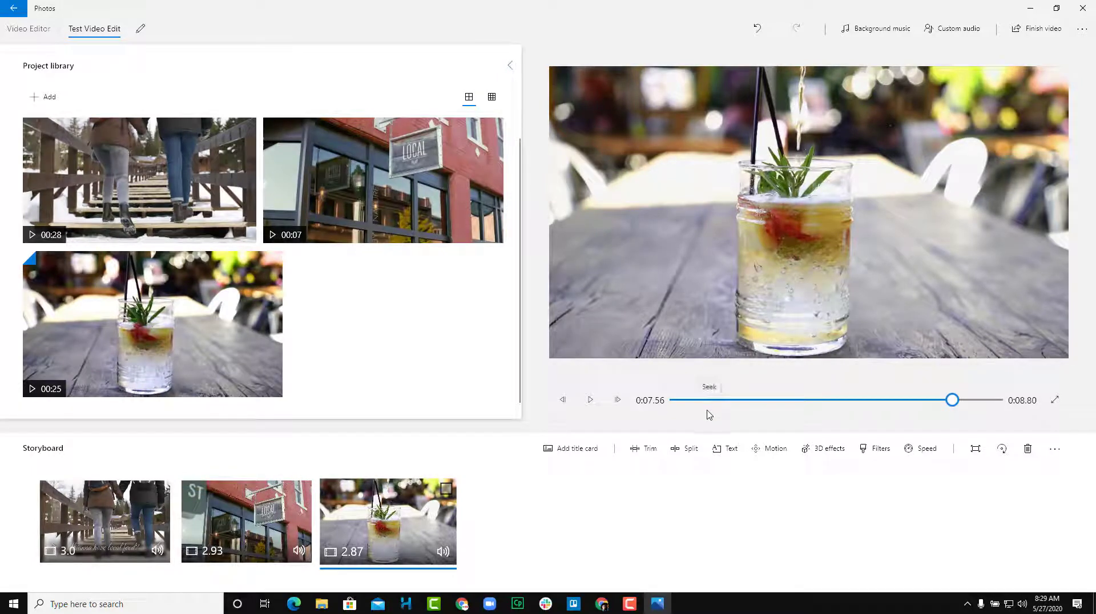
# Export the project in Low 540p quality with hardware-accelerated encoding, saving it to the Desktop as Test Video Edit.mp4
pyautogui.click(1034, 33)
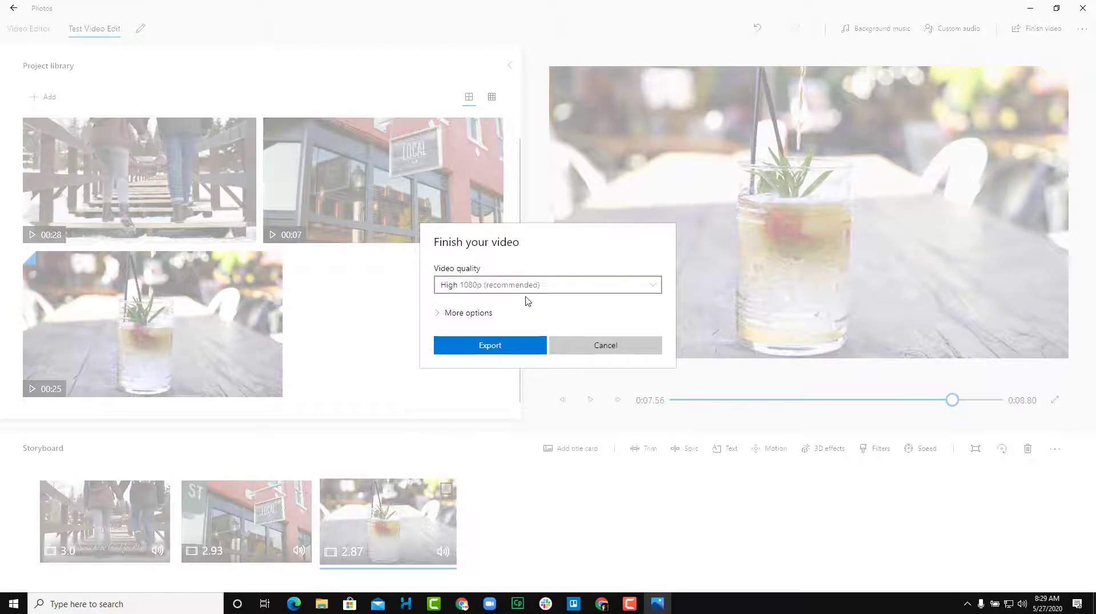
pyautogui.click(588, 292)
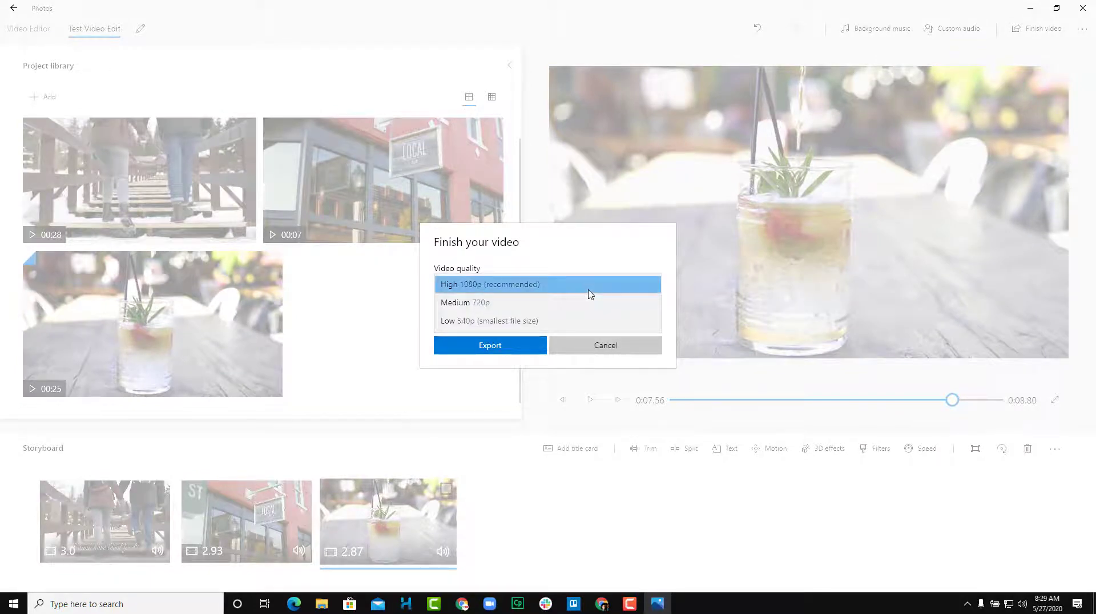
pyautogui.click(552, 325)
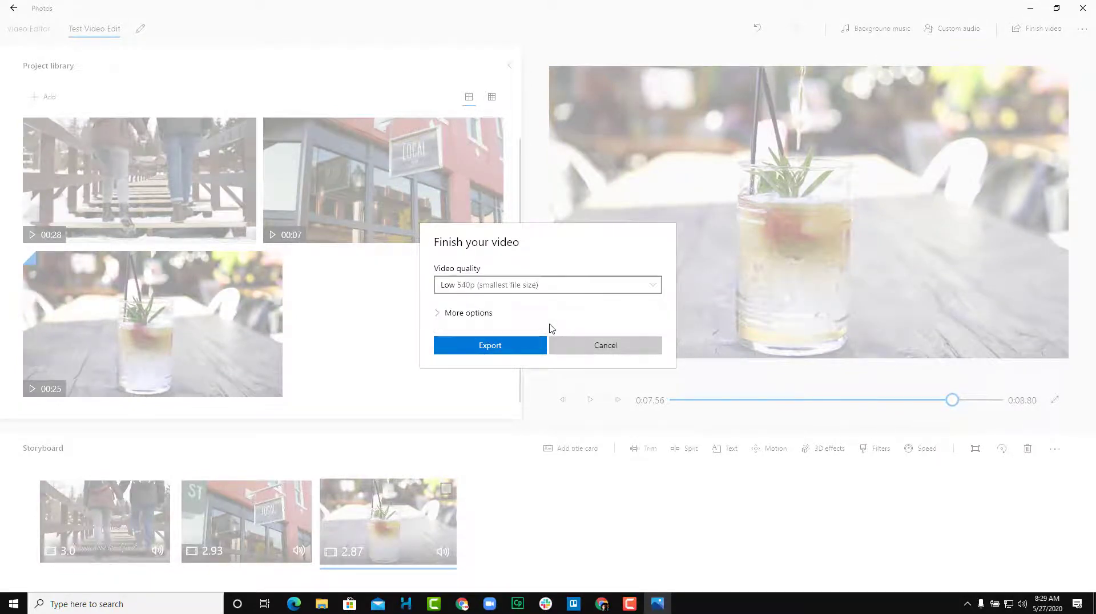
pyautogui.click(465, 315)
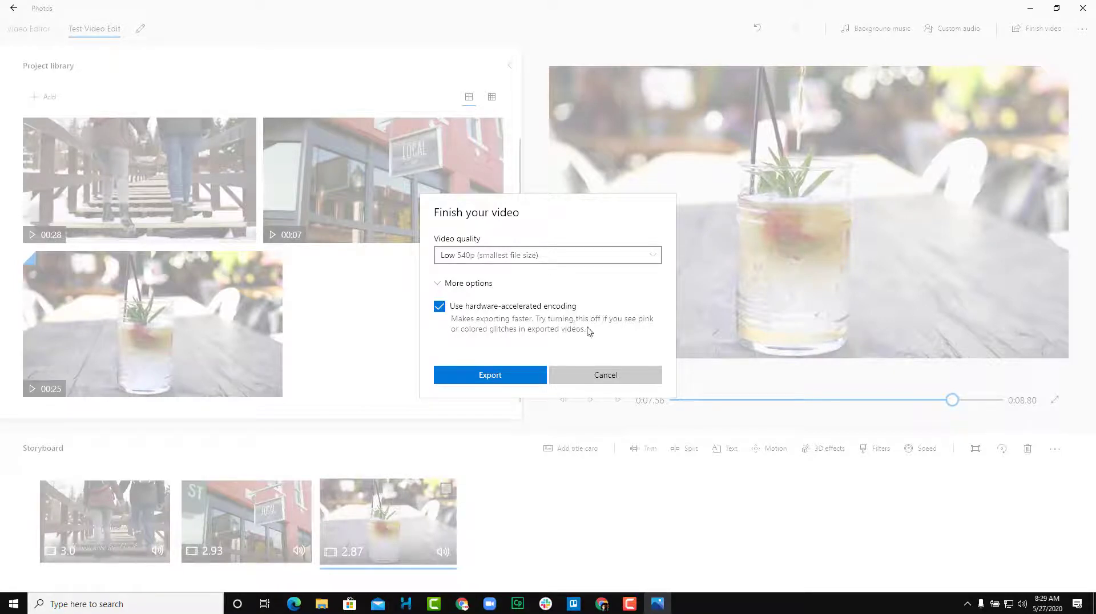
pyautogui.click(514, 376)
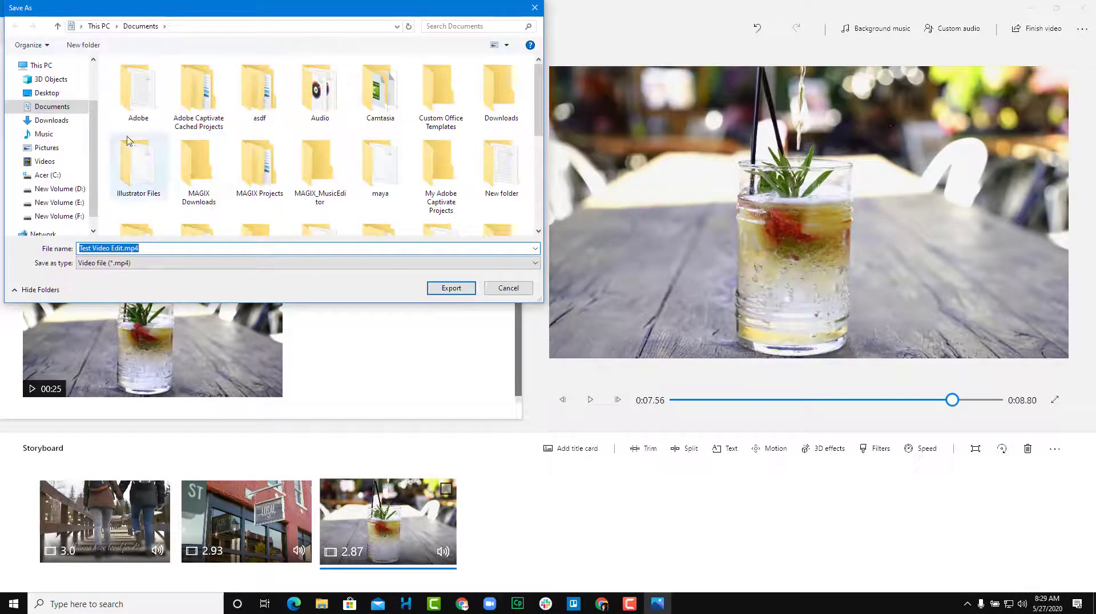
pyautogui.click(50, 93)
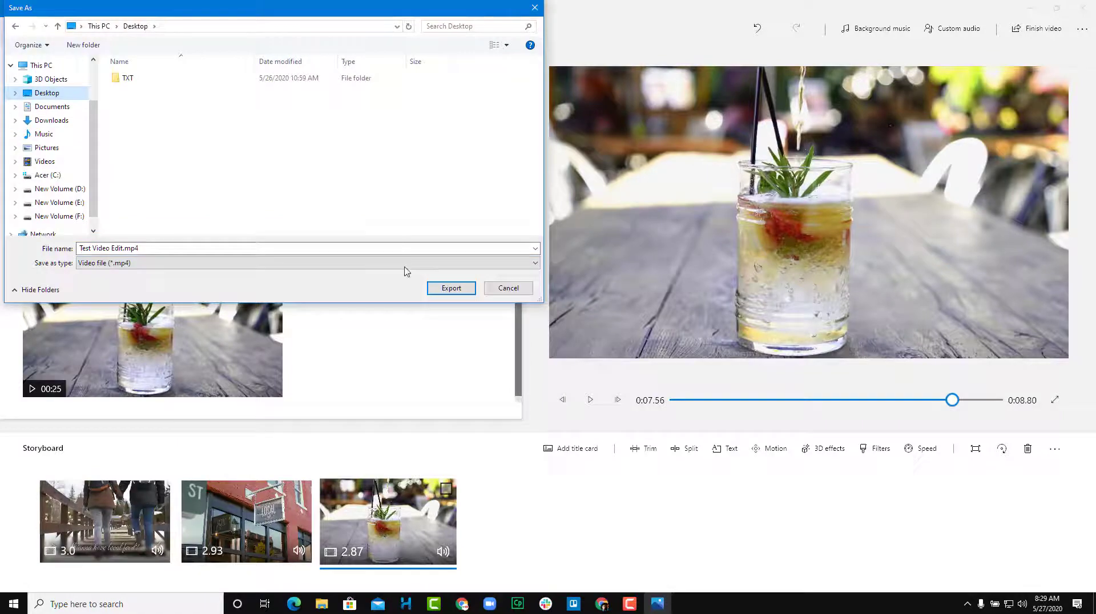
pyautogui.click(450, 289)
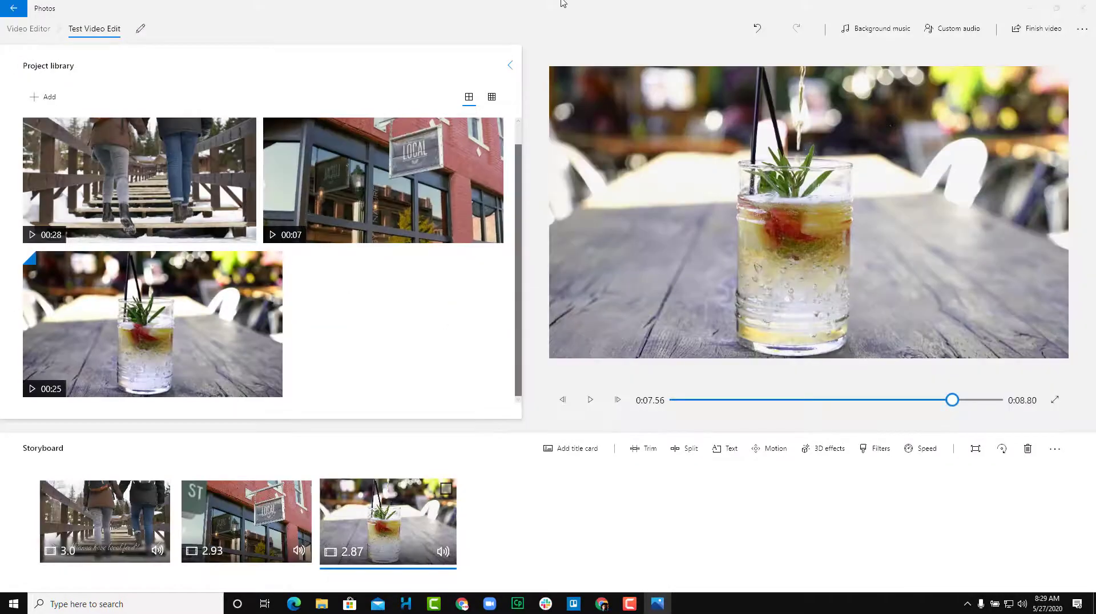
# Move the editor and playback windows aside to show the desktop, review the exported Test Video Edit.mp4, and close its playback window
pyautogui.moveTo(565, 11); pyautogui.dragTo(788, 166)
pyautogui.moveTo(393, 27); pyautogui.dragTo(460, 29)
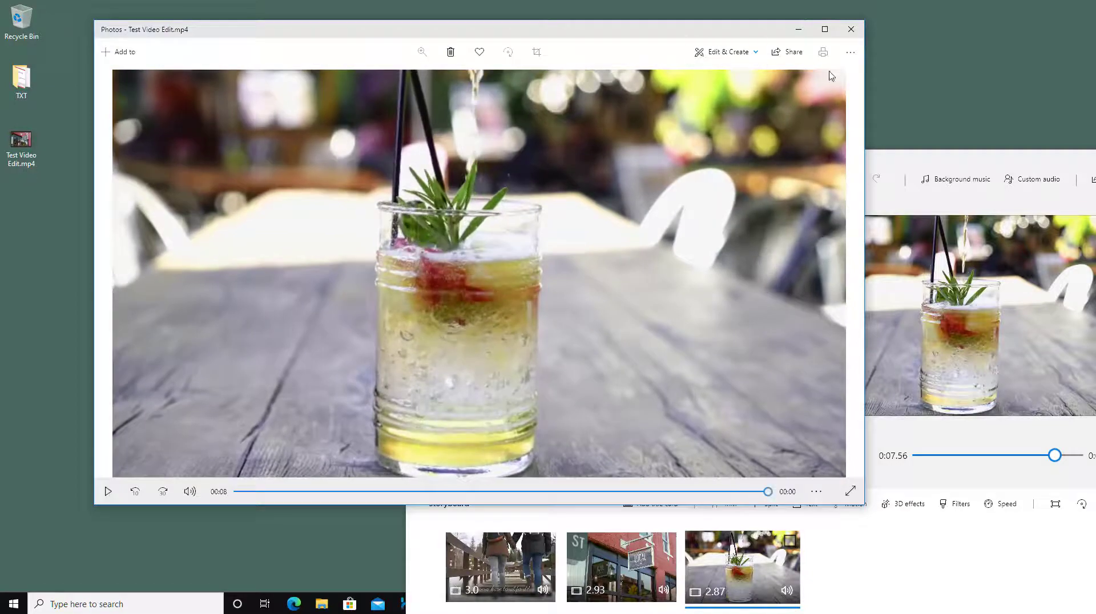
pyautogui.click(850, 29)
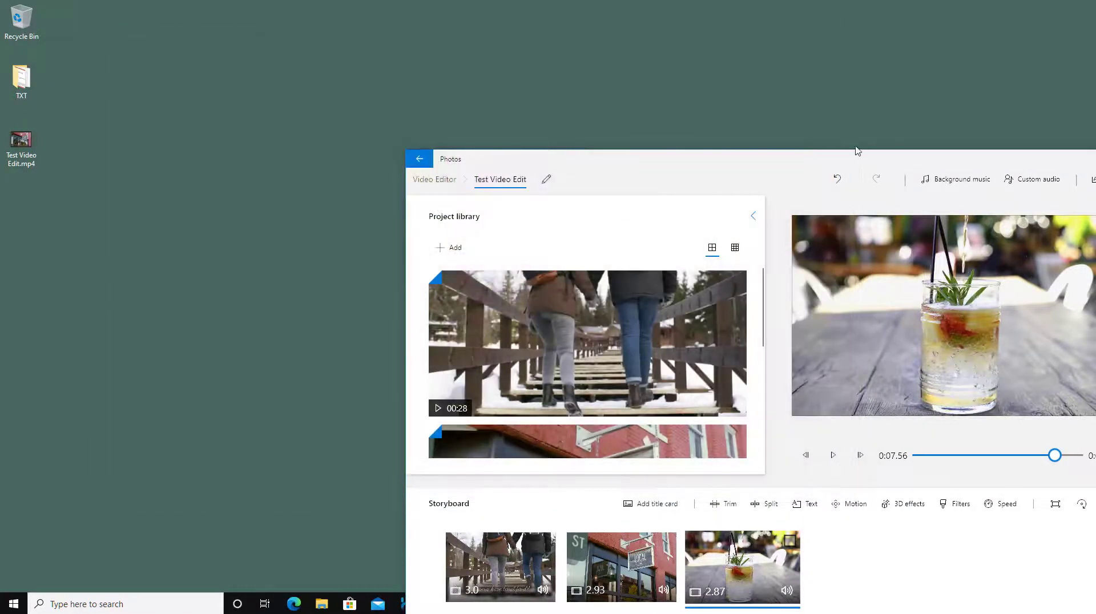
# Maximize the video editor window again and close it
pyautogui.moveTo(850, 160); pyautogui.dragTo(547, 6)
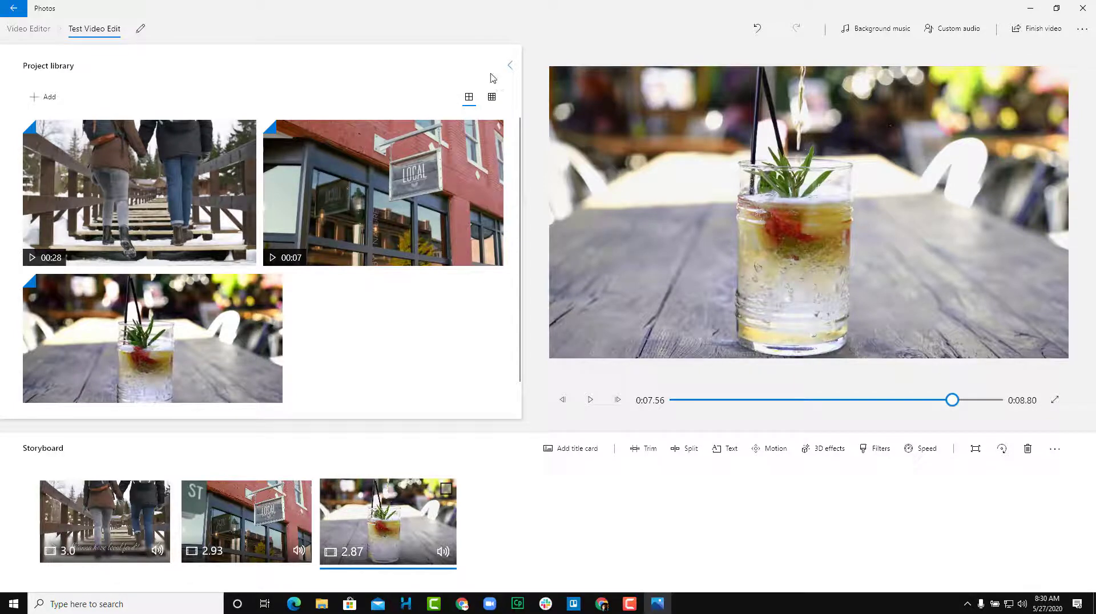
pyautogui.click(1081, 17)
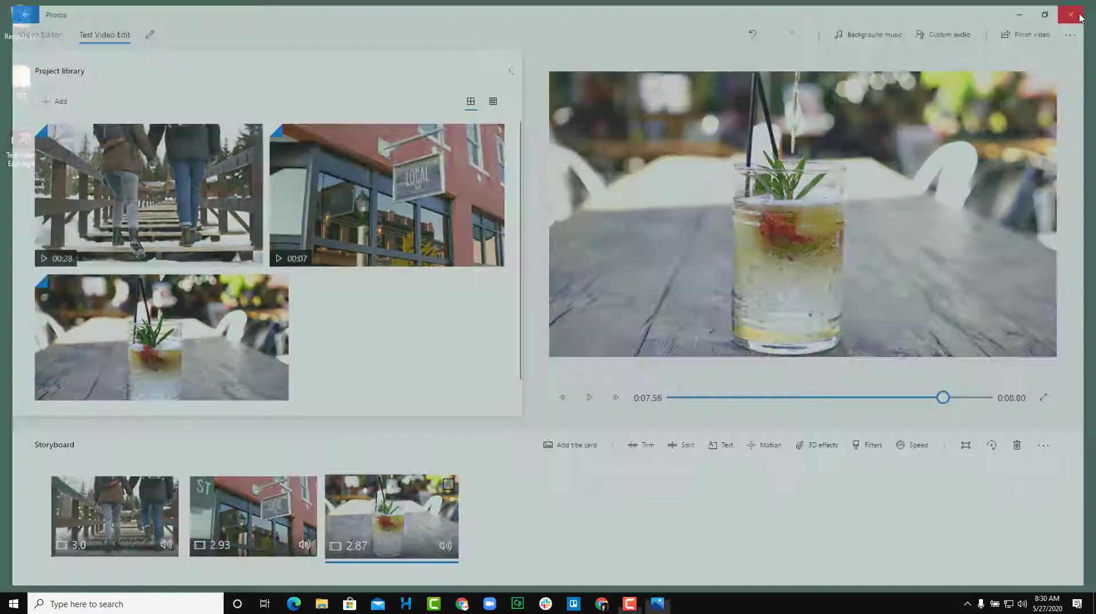